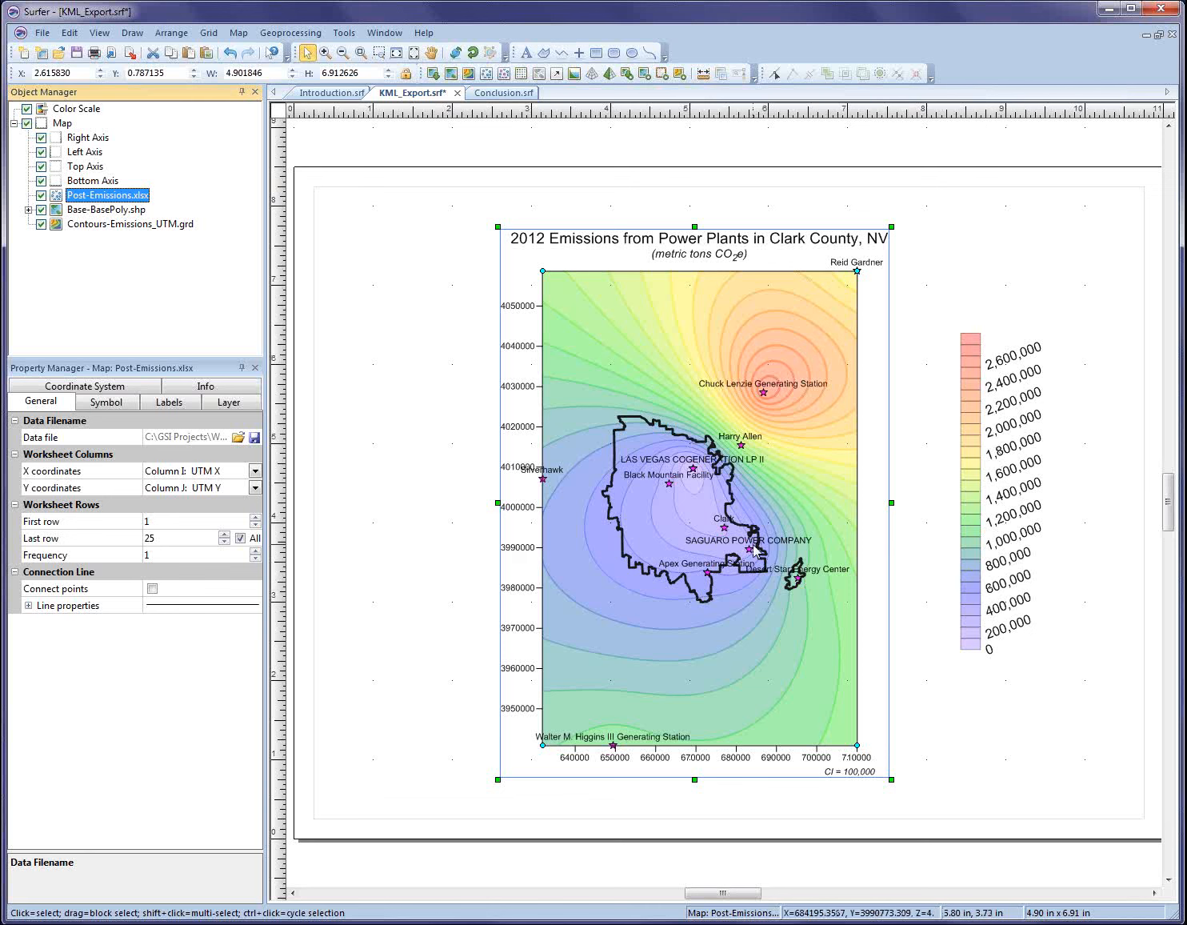
Inspect the opacity setting of the Contours-Emissions_UTM.grd layer and the fill properties of the Base-BasePoly.shp layer
click(89, 225)
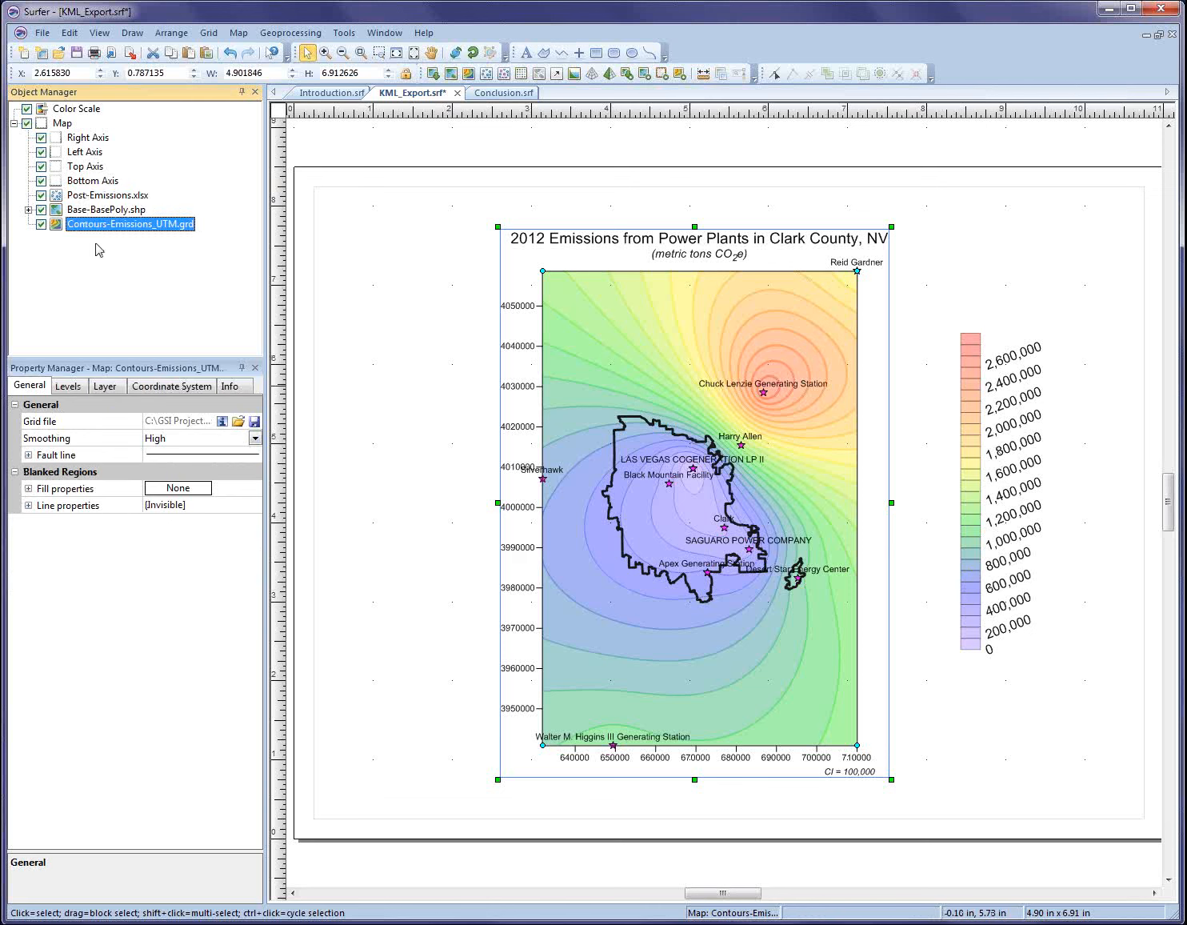
click(104, 387)
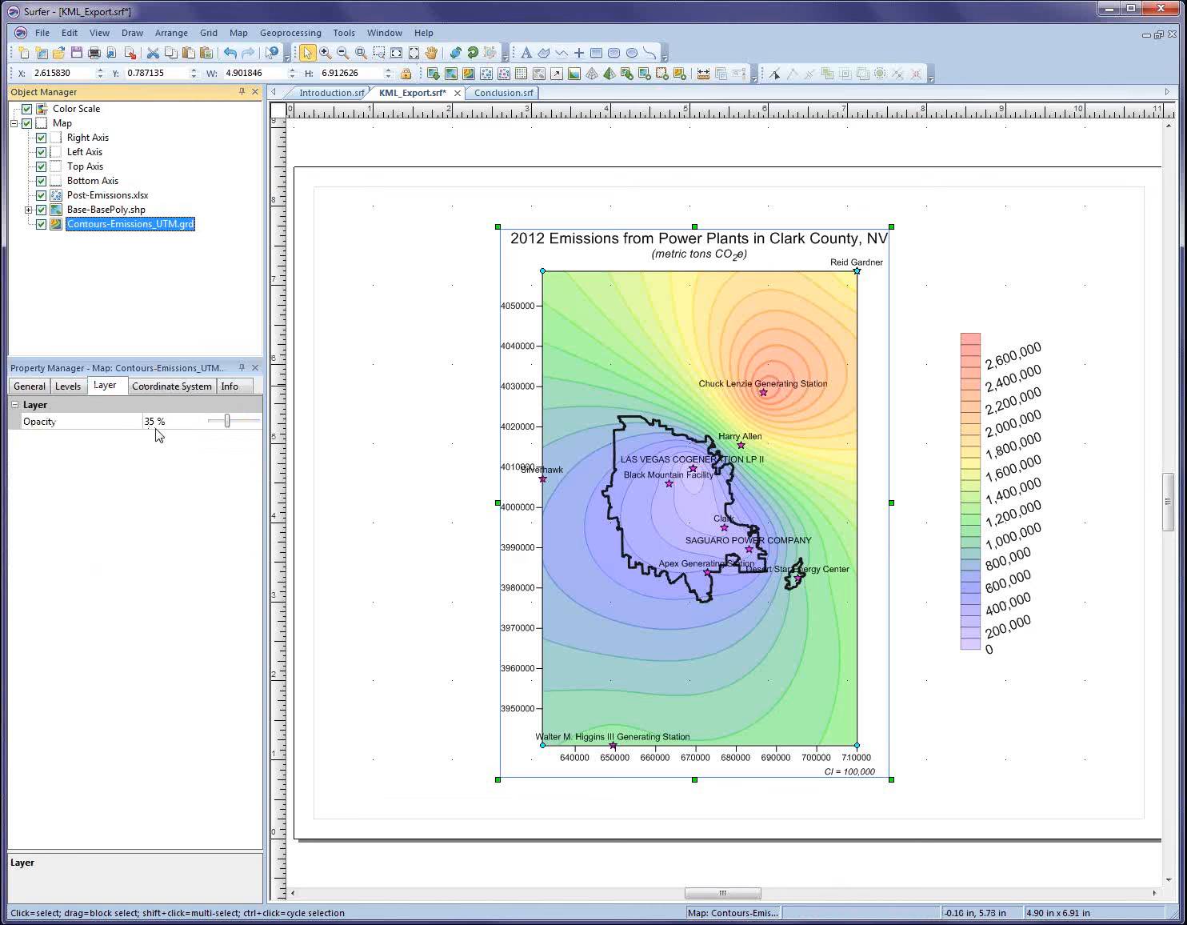
click(83, 213)
click(32, 386)
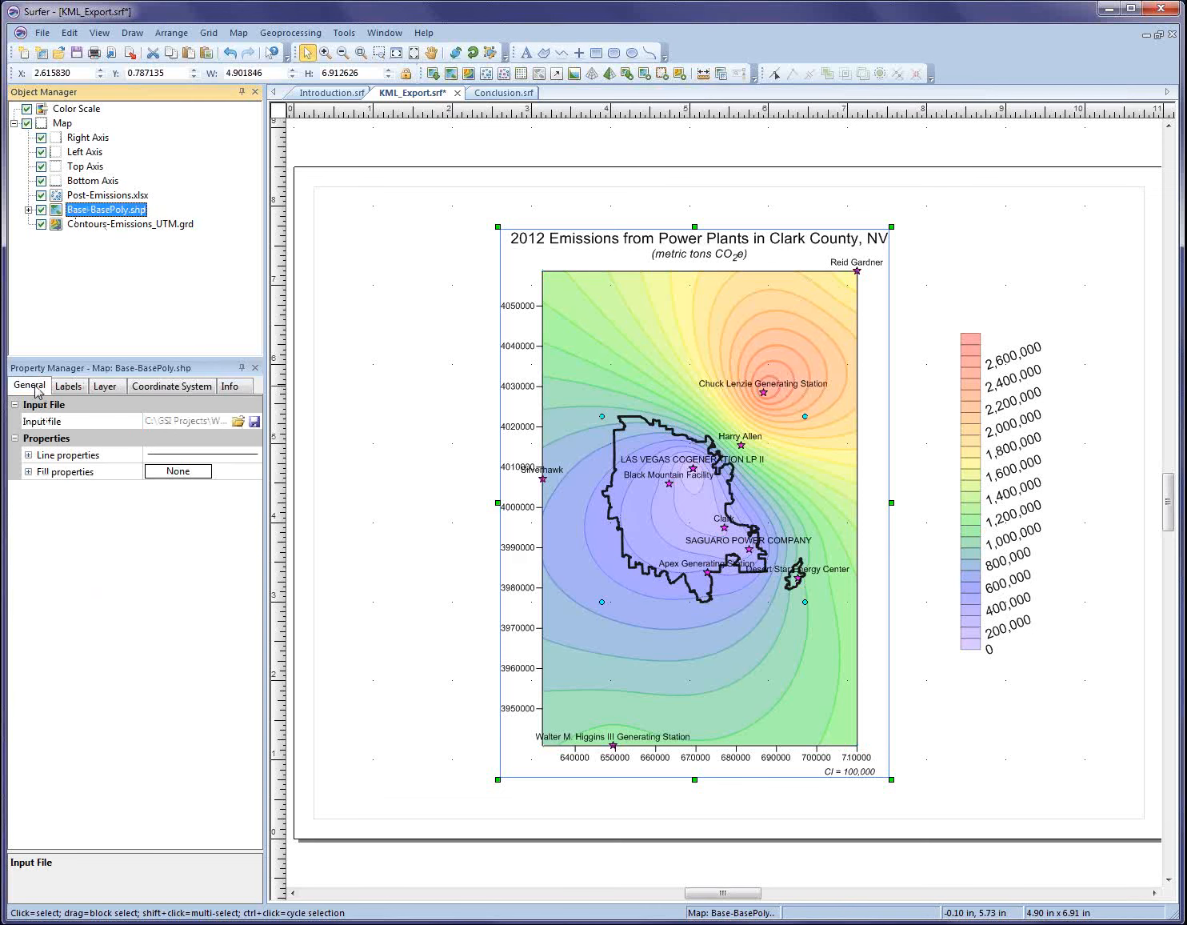
click(28, 472)
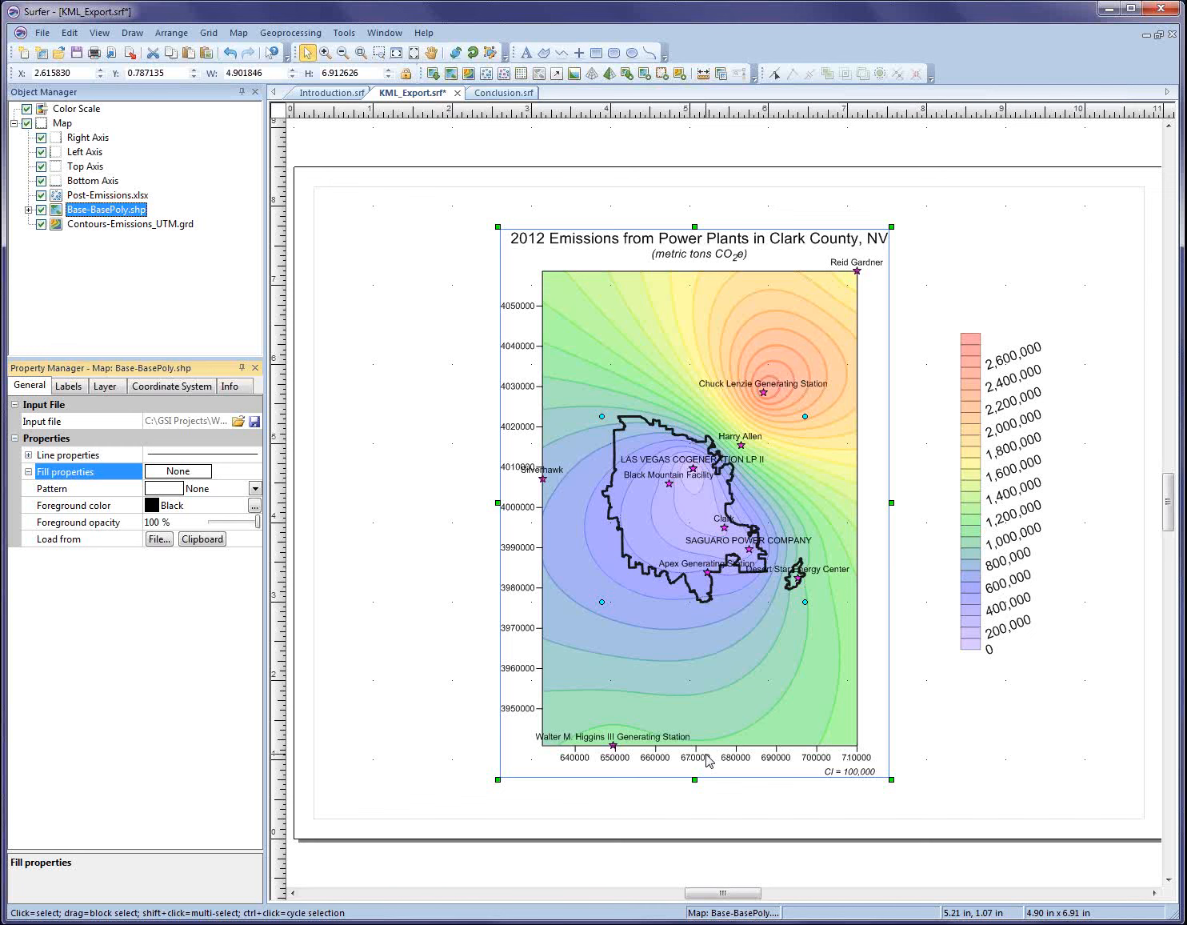
Assign the predefined North America NAD27 UTM zone 11N projected system as the whole map's target coordinate system
click(61, 124)
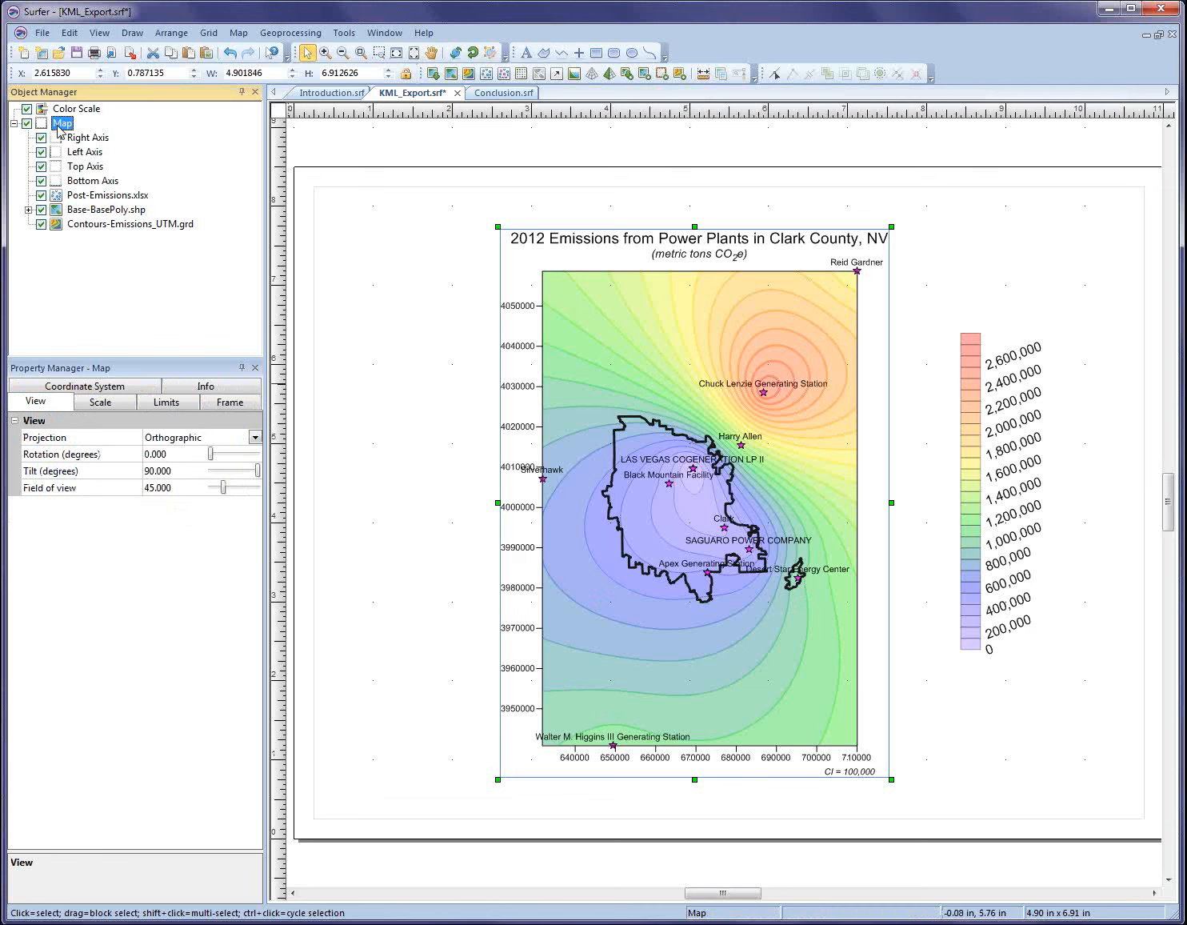
click(122, 388)
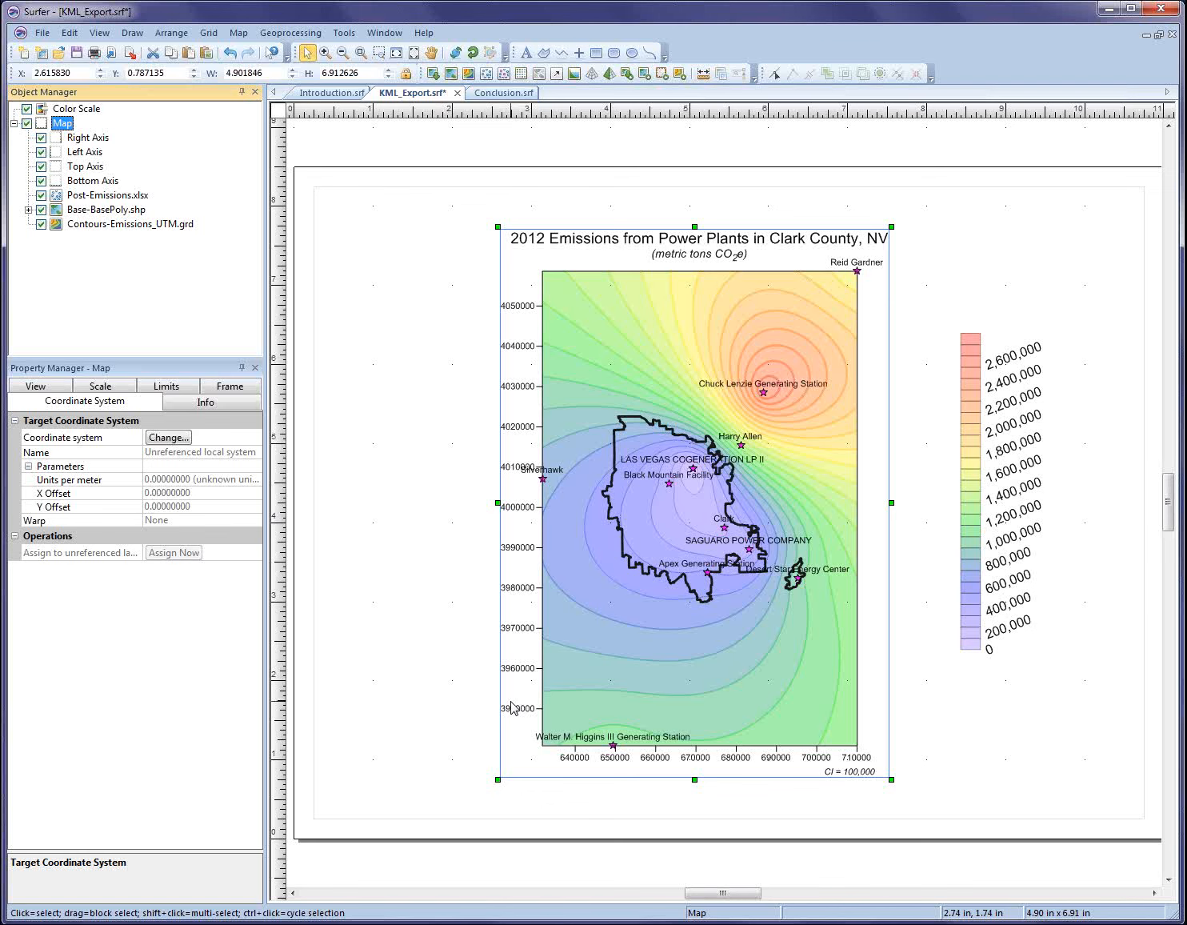
click(161, 438)
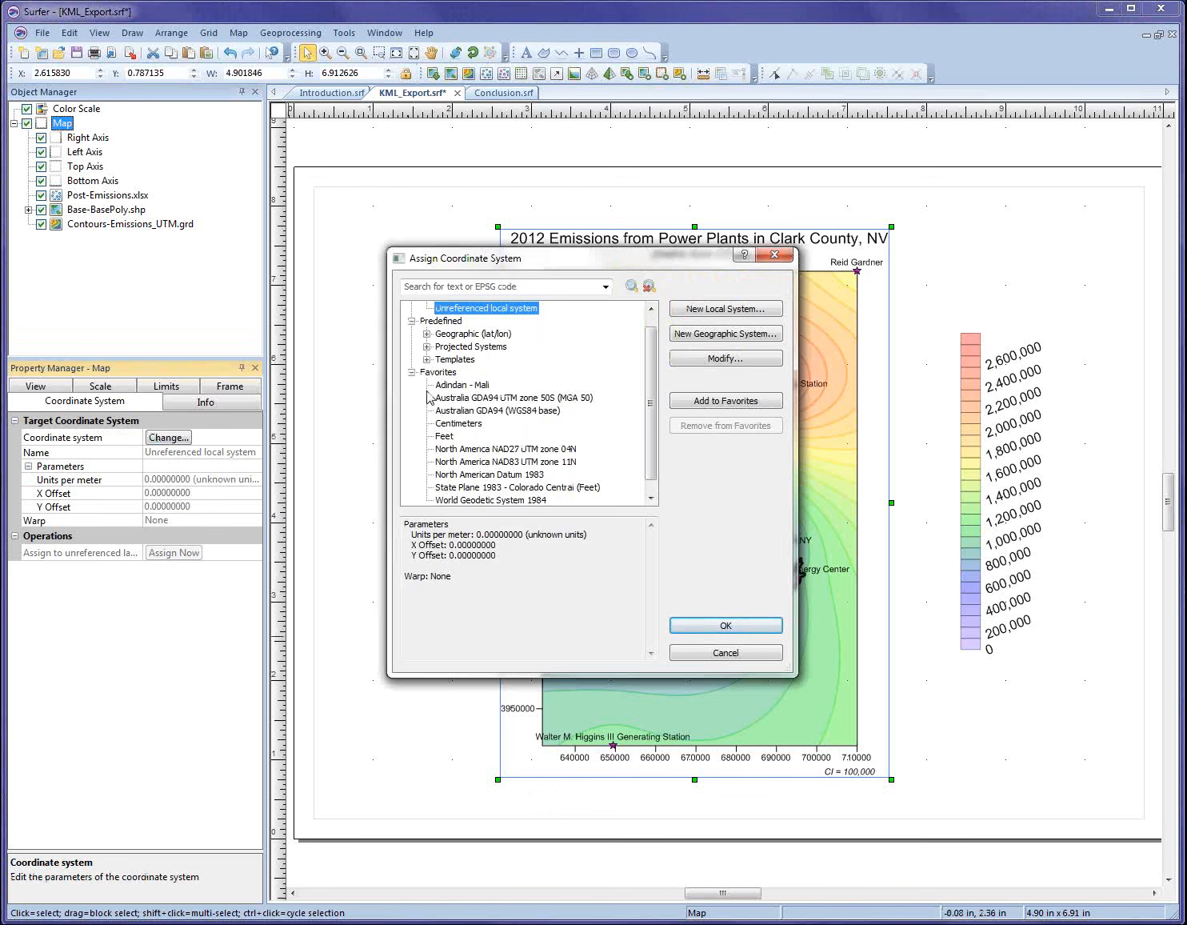
click(427, 346)
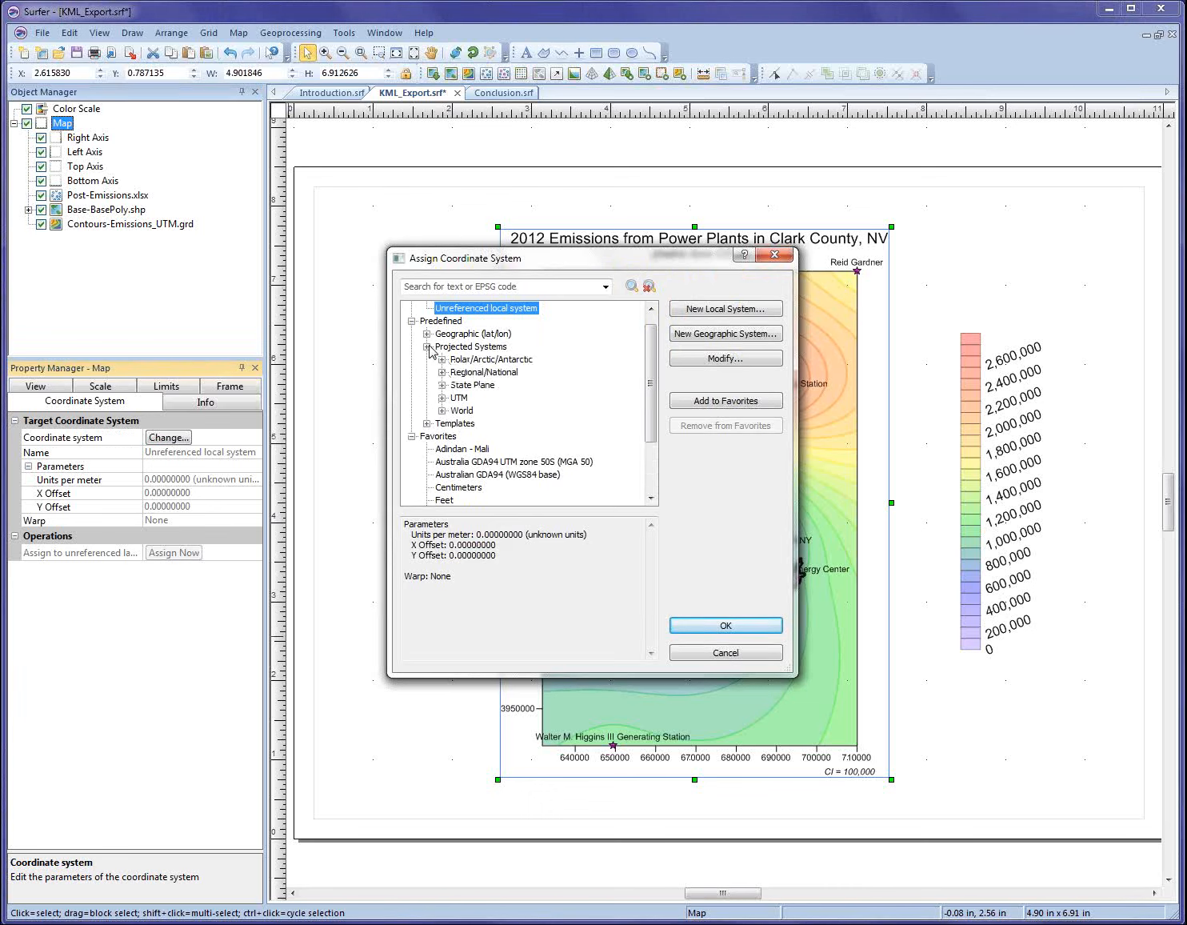
click(441, 397)
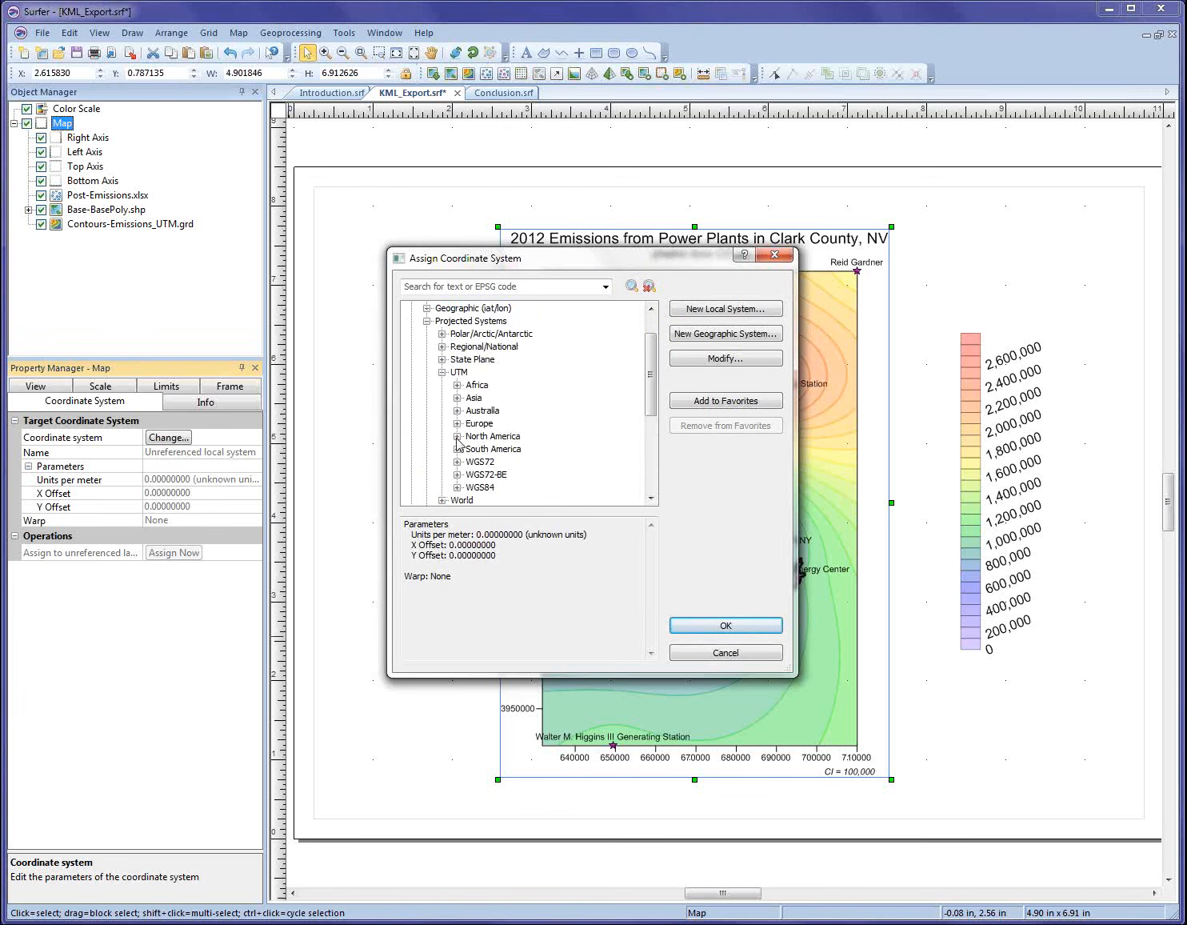
click(458, 437)
click(573, 487)
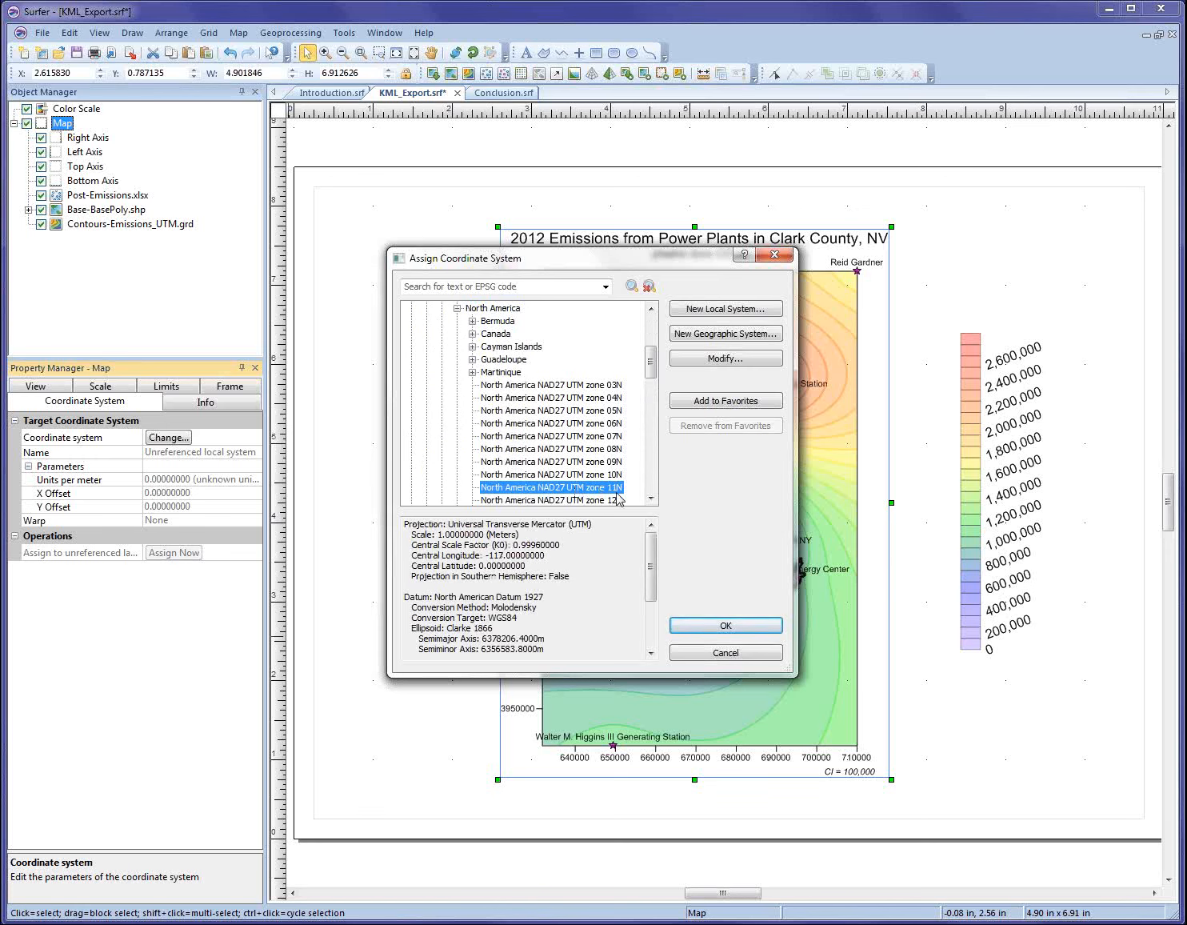
click(727, 627)
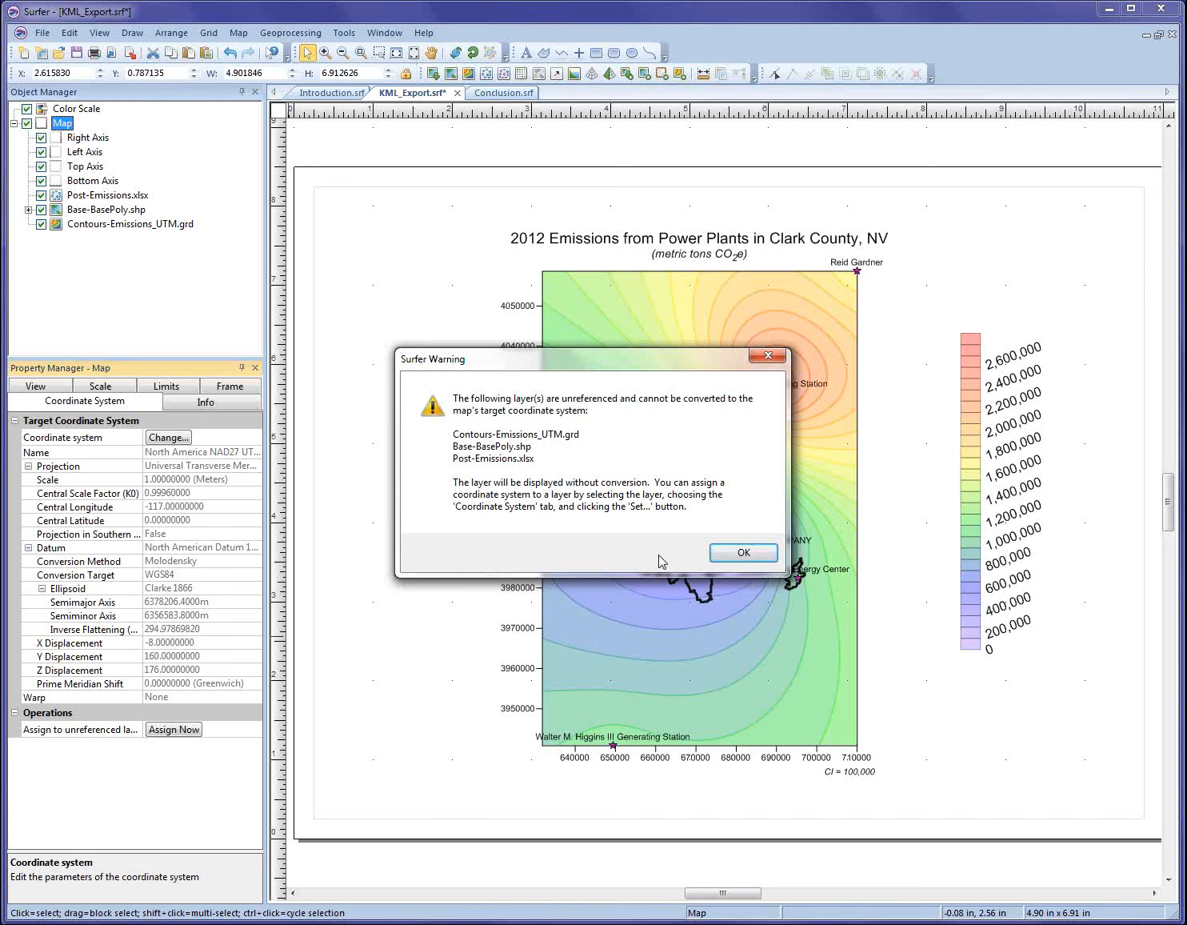
click(743, 553)
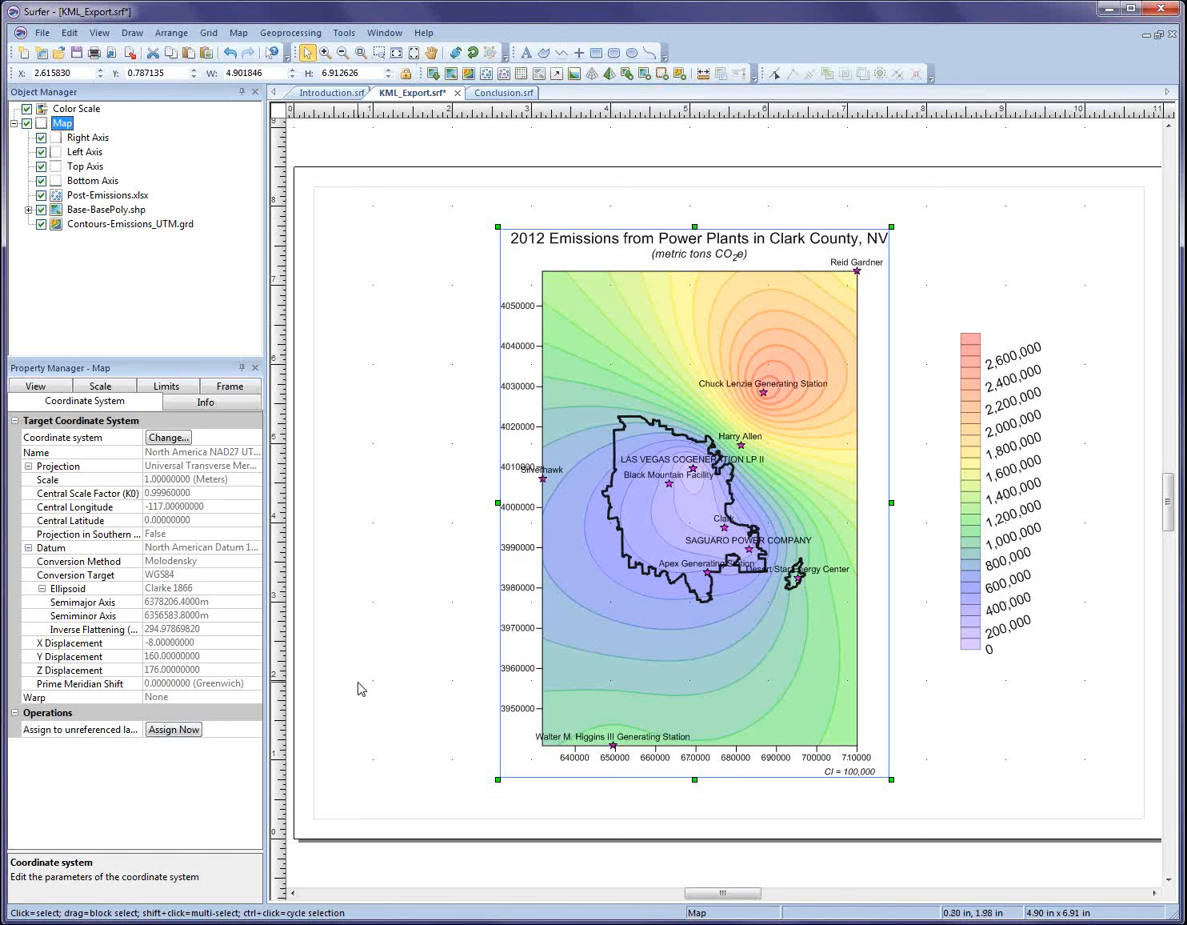
Hide the map's right, left, top and bottom axes
click(42, 137)
click(41, 152)
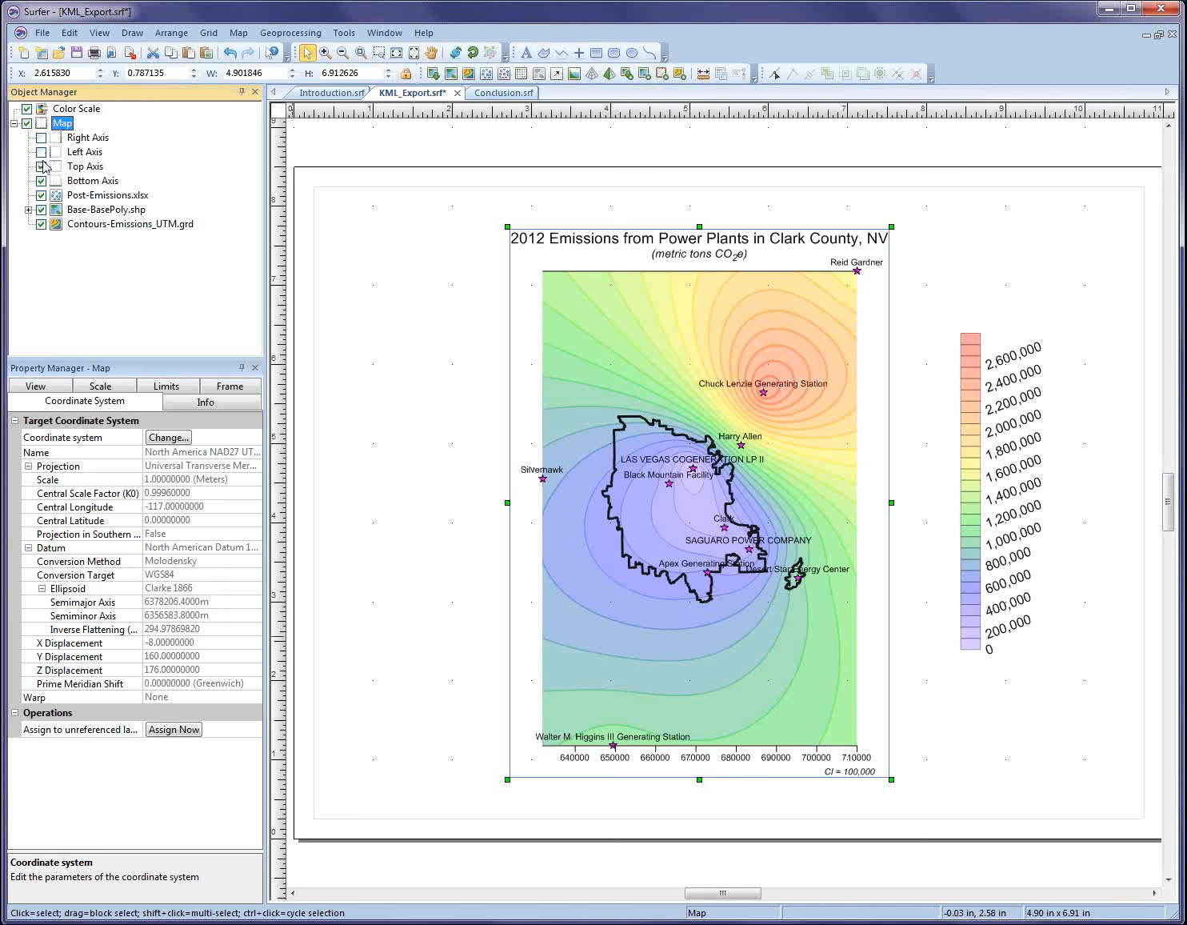
click(41, 166)
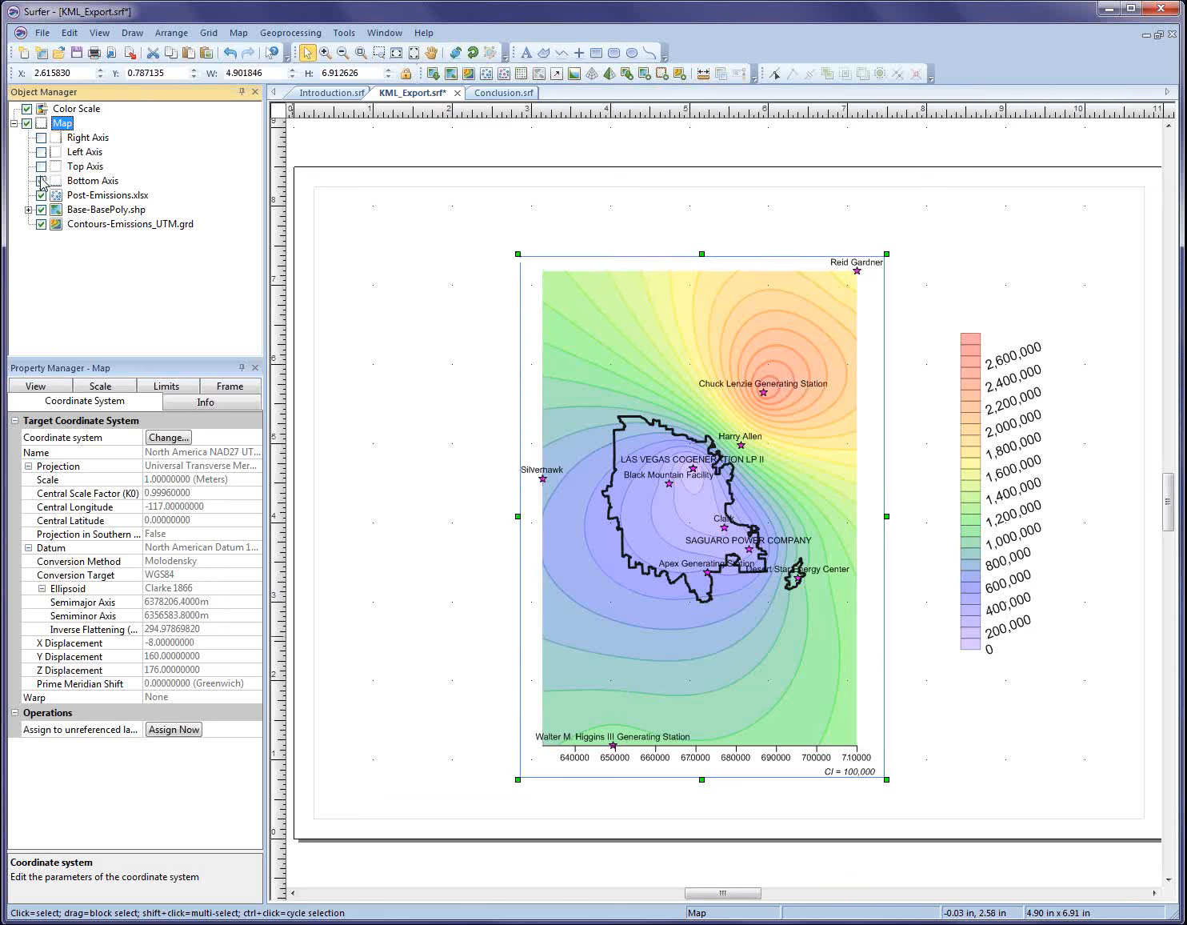
click(41, 180)
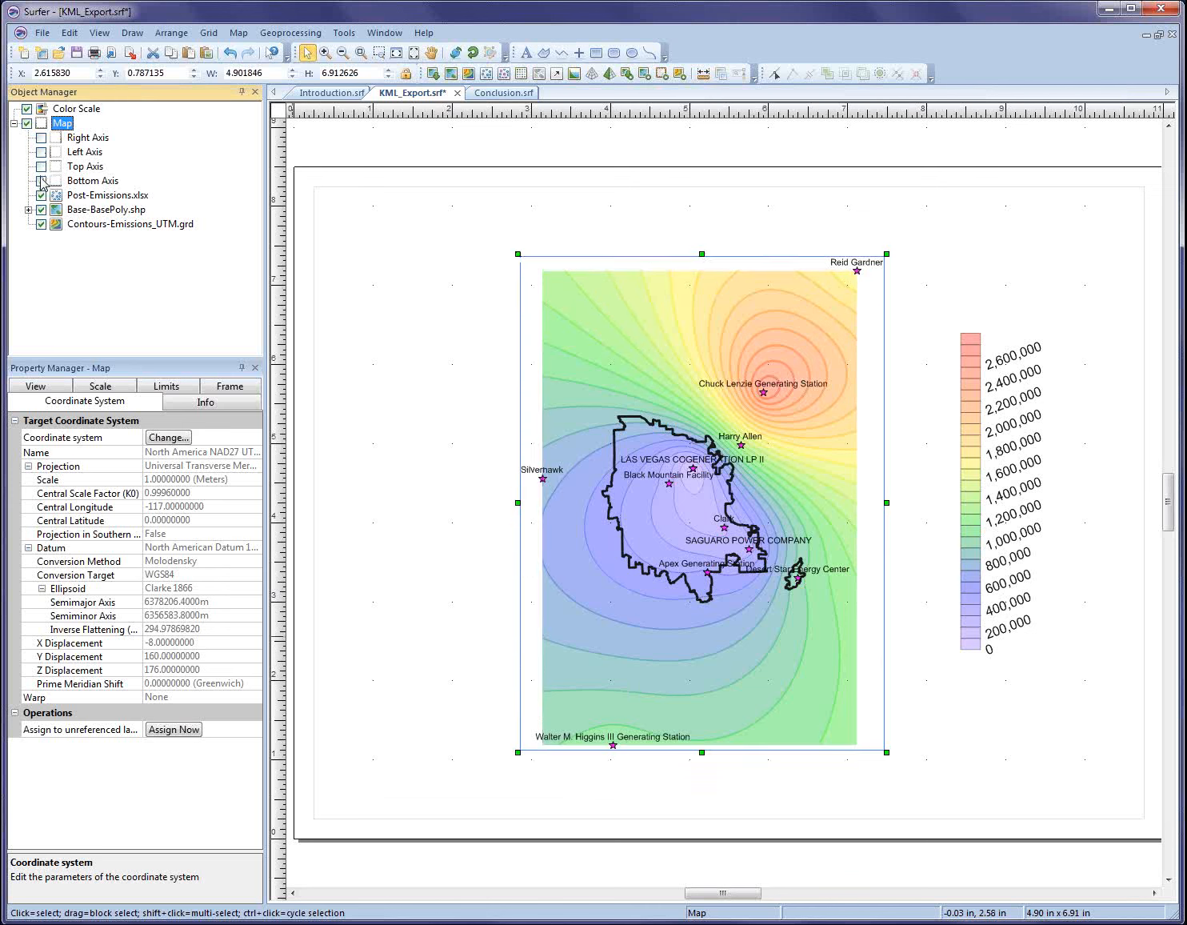
Export the map as KML_1 in the Google Earth KML format, continuing to the export options
click(41, 33)
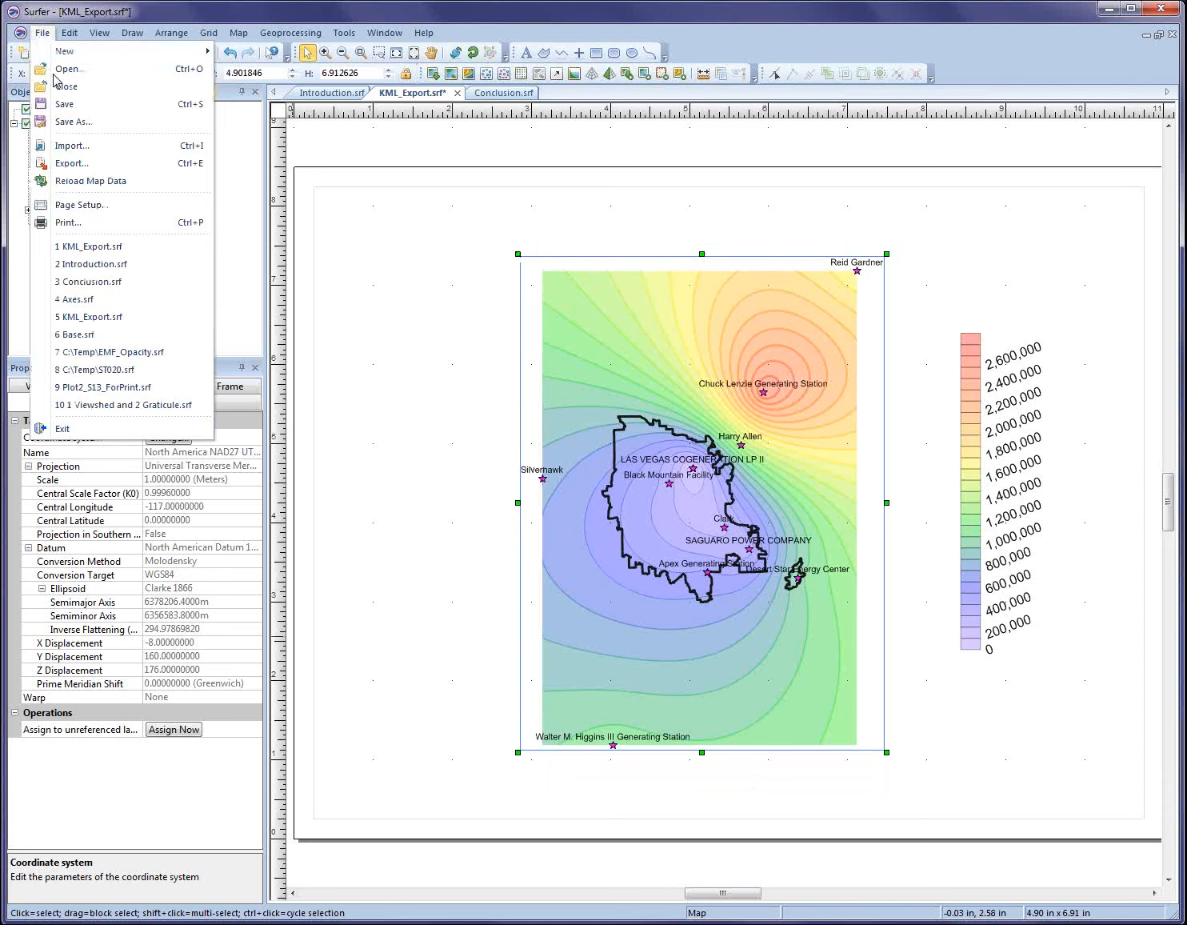
click(70, 163)
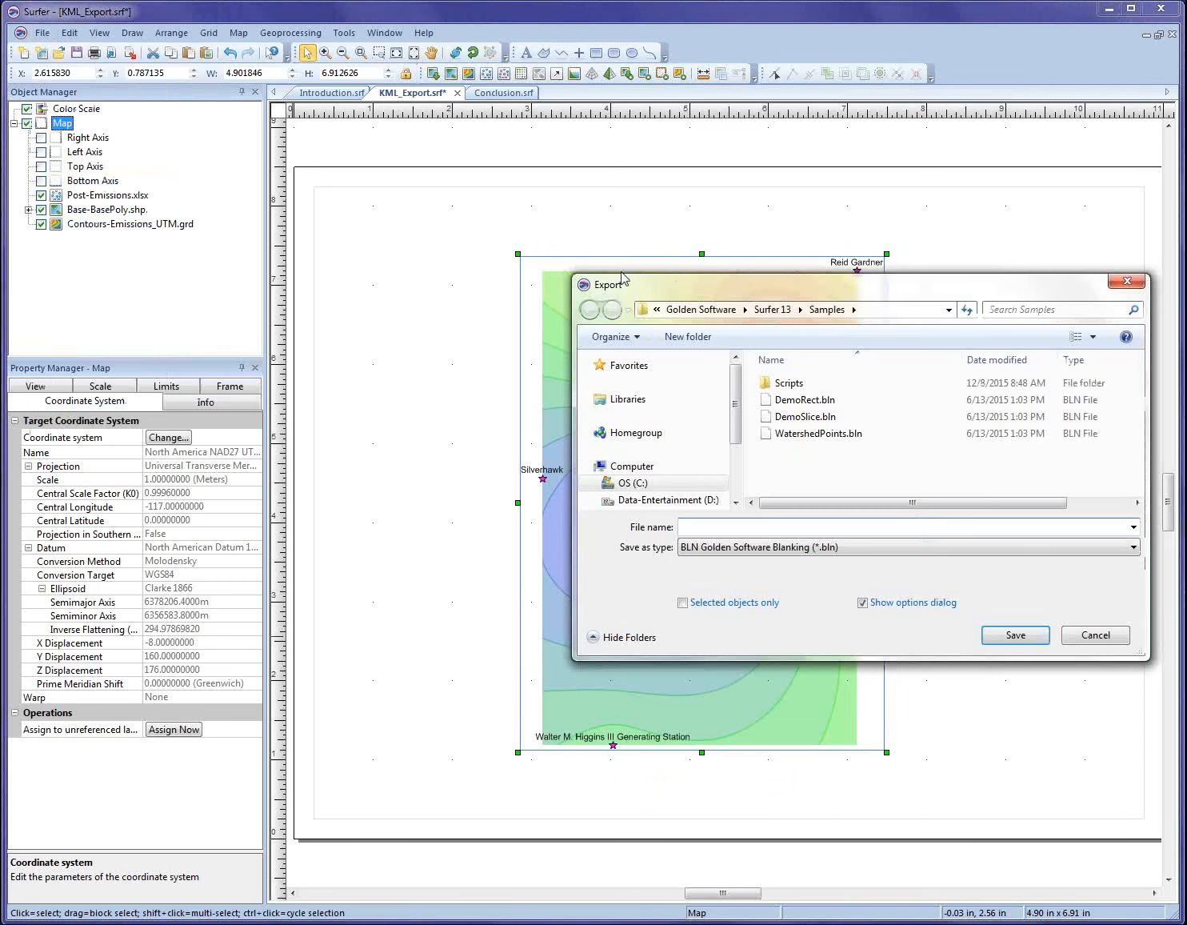
drag(681, 283, 392, 207)
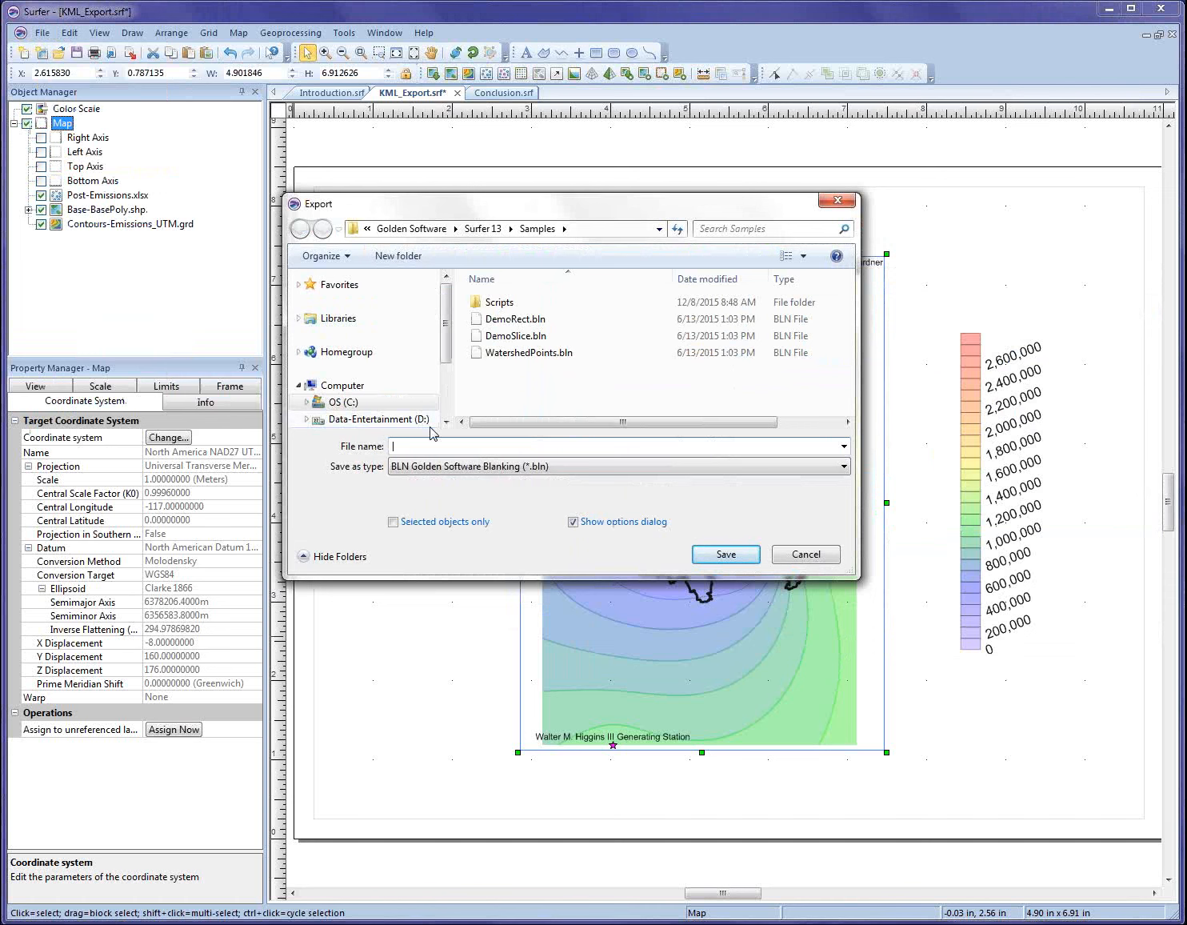
text(KML)
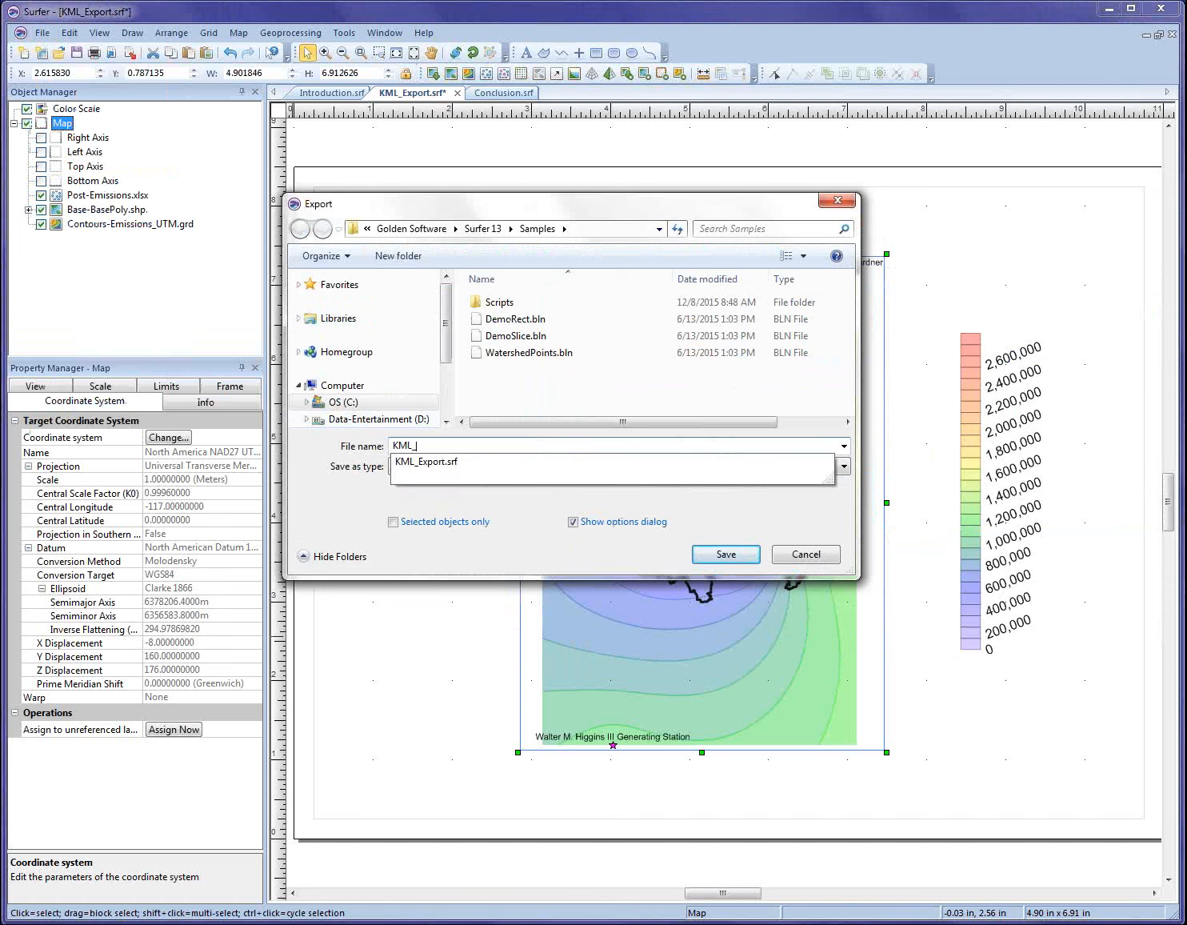
text(_1)
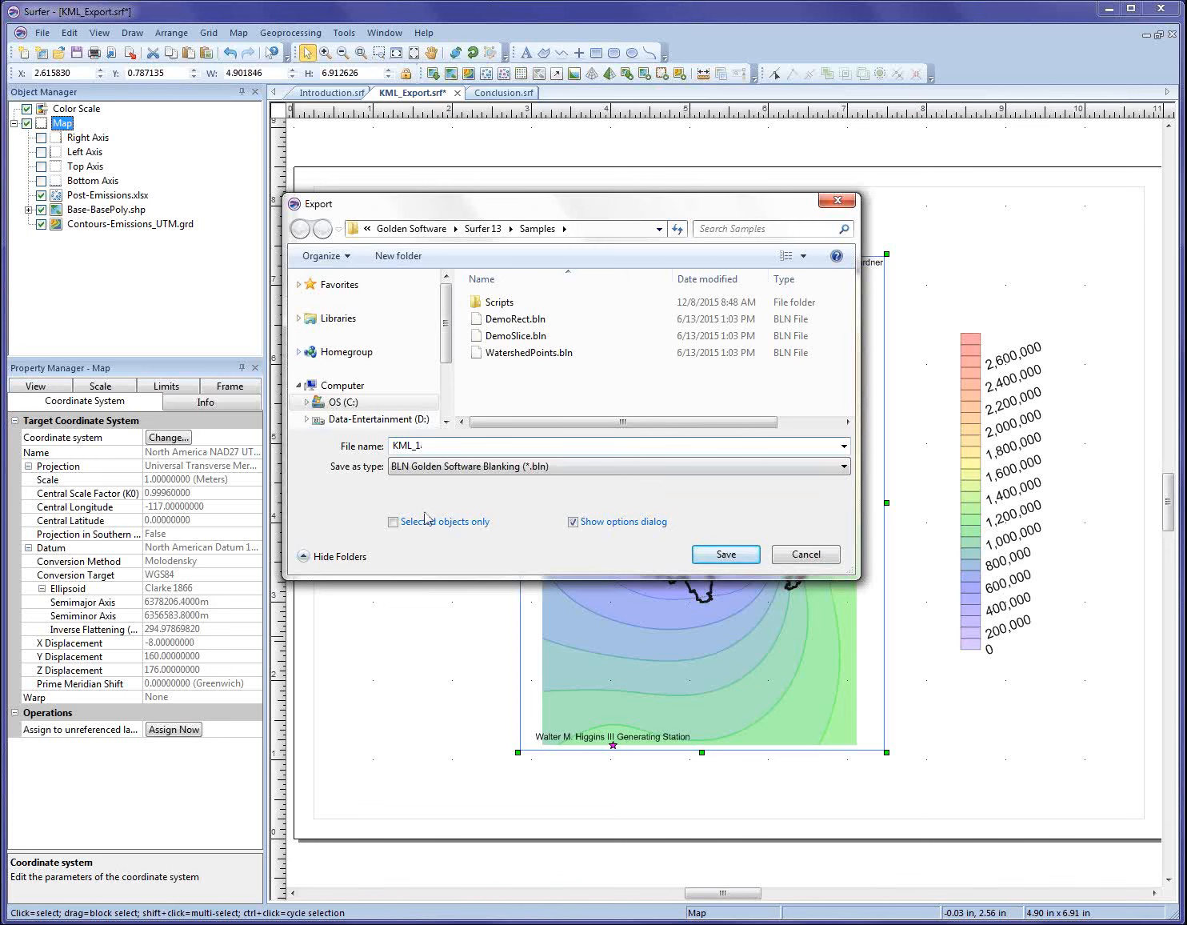
click(423, 466)
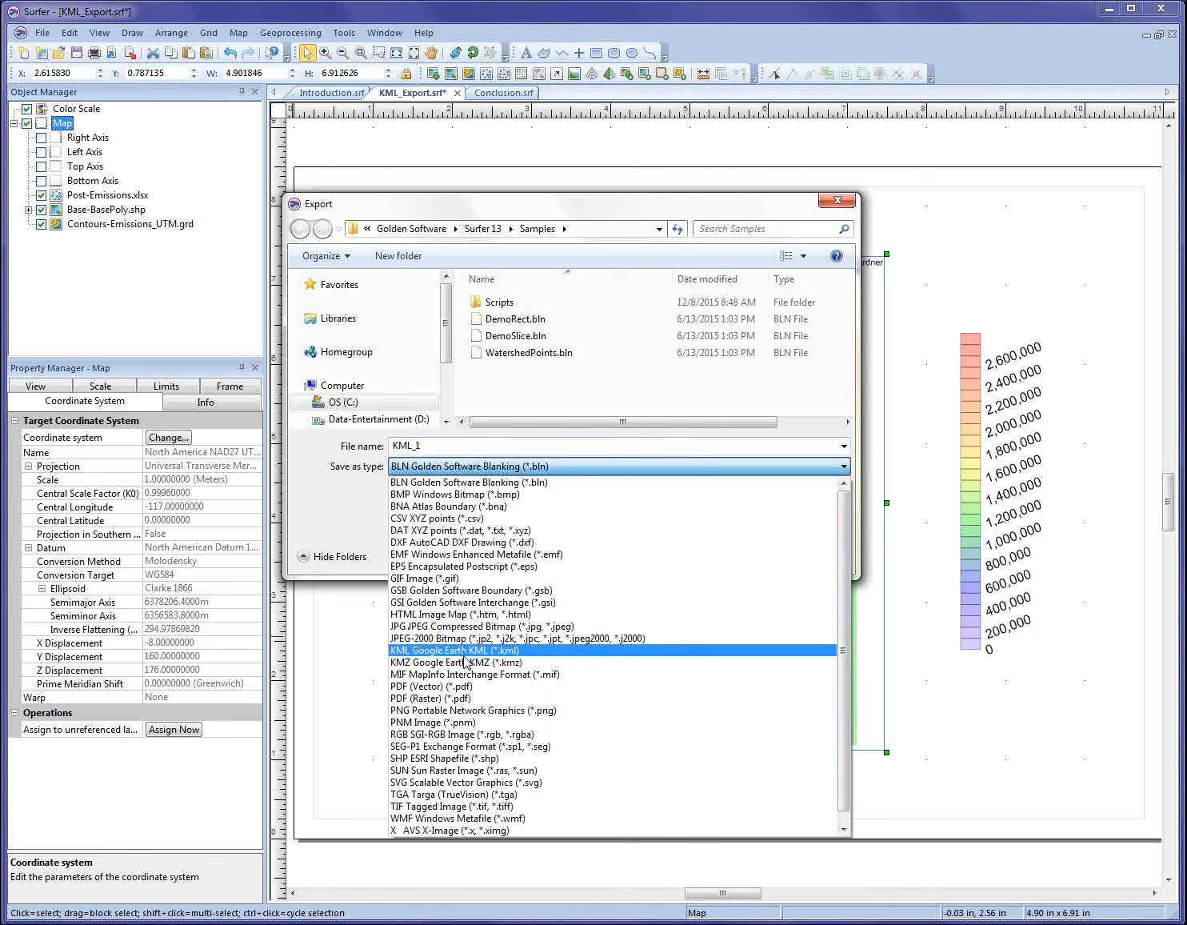
click(464, 653)
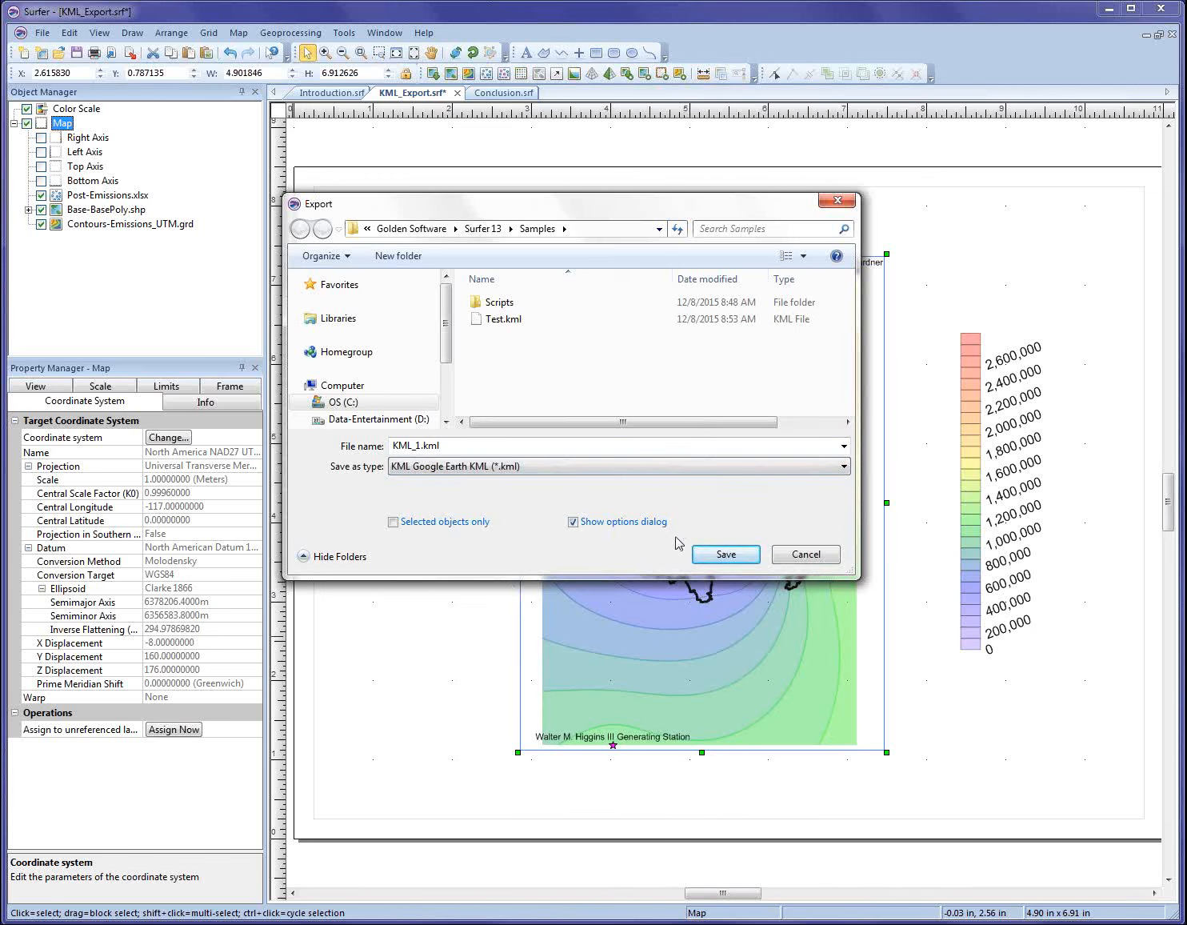
click(725, 554)
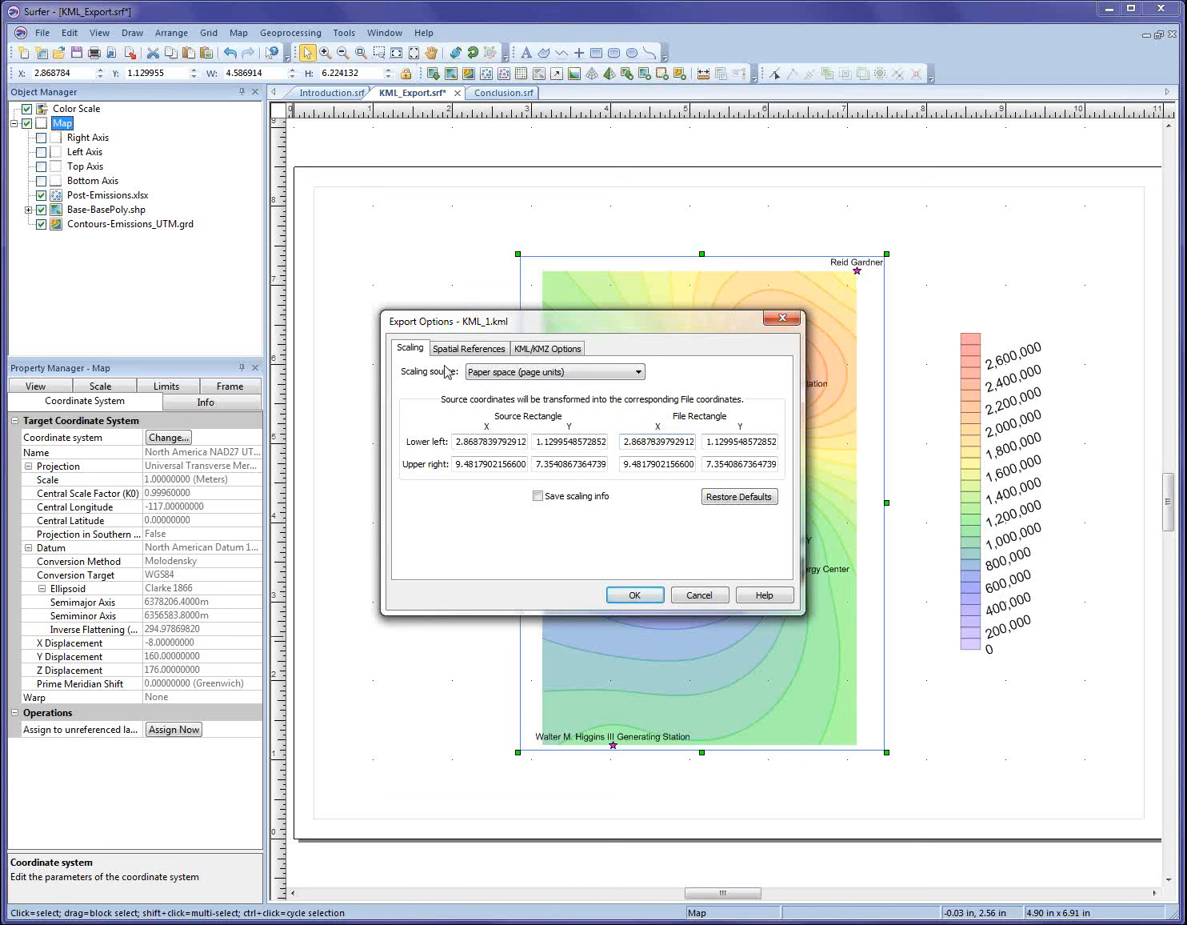
Set the export's scaling source to Map: Contours-Emissions_UTM.grd and review the spatial reference file options
click(479, 374)
click(490, 398)
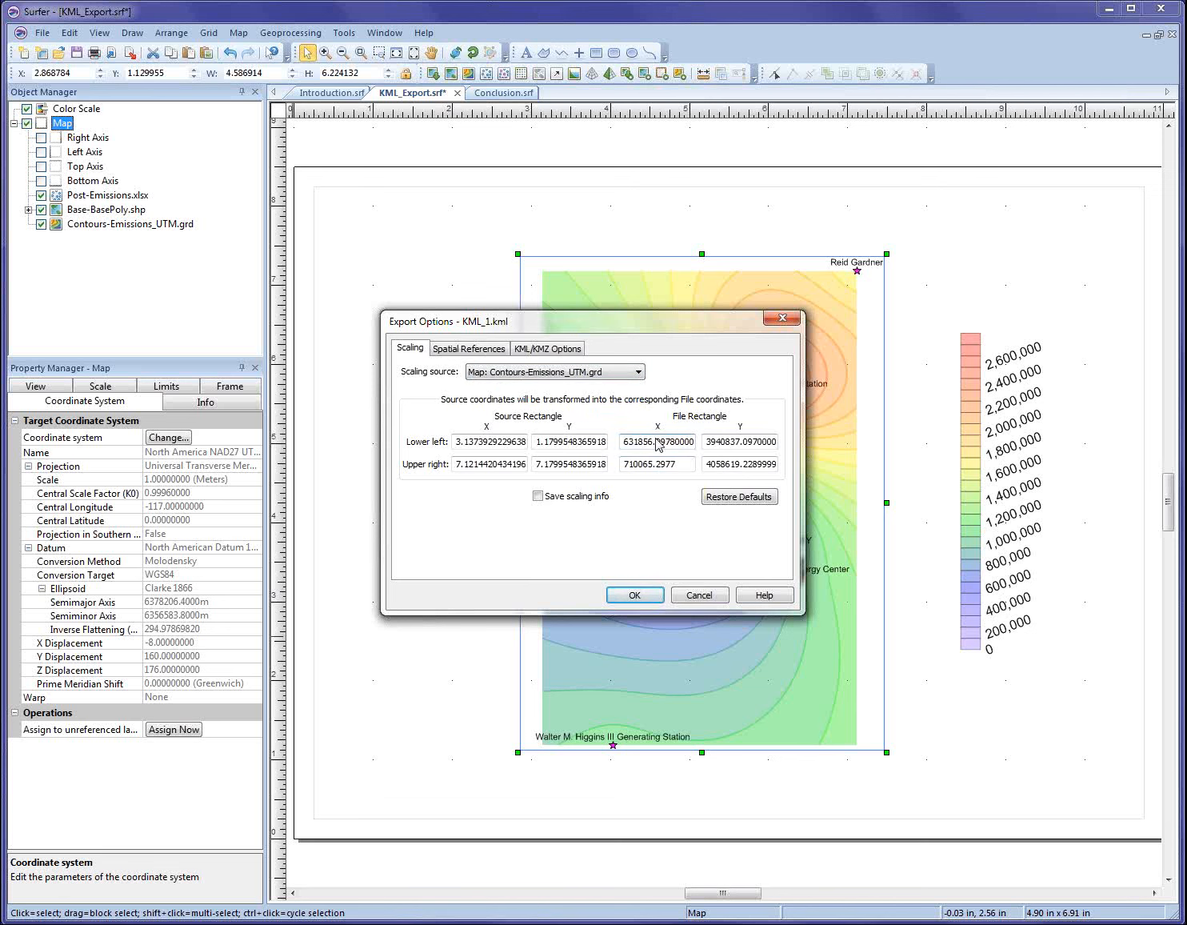
click(451, 352)
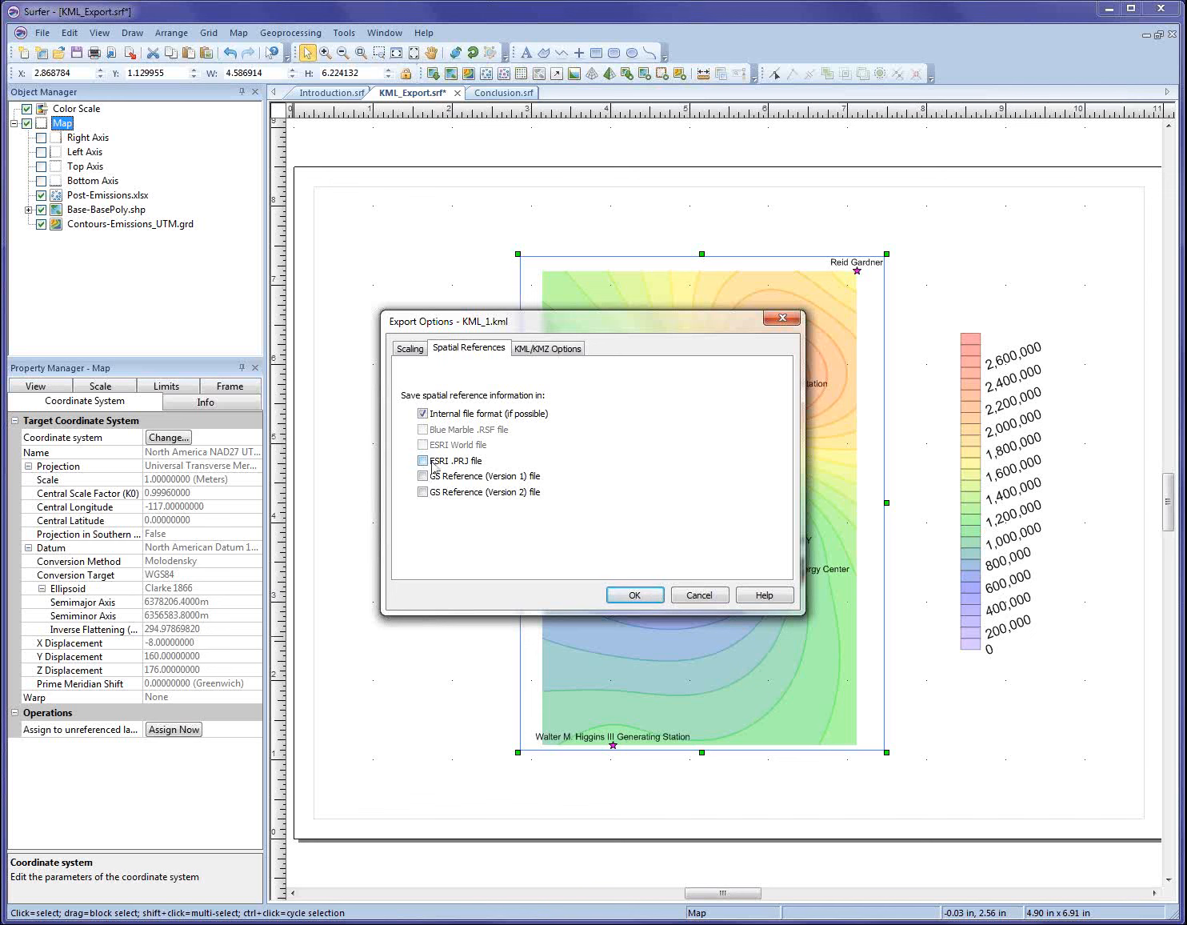
In the KML options, export text objects as labels and marker objects as icon pictographs (GIF format)
click(525, 356)
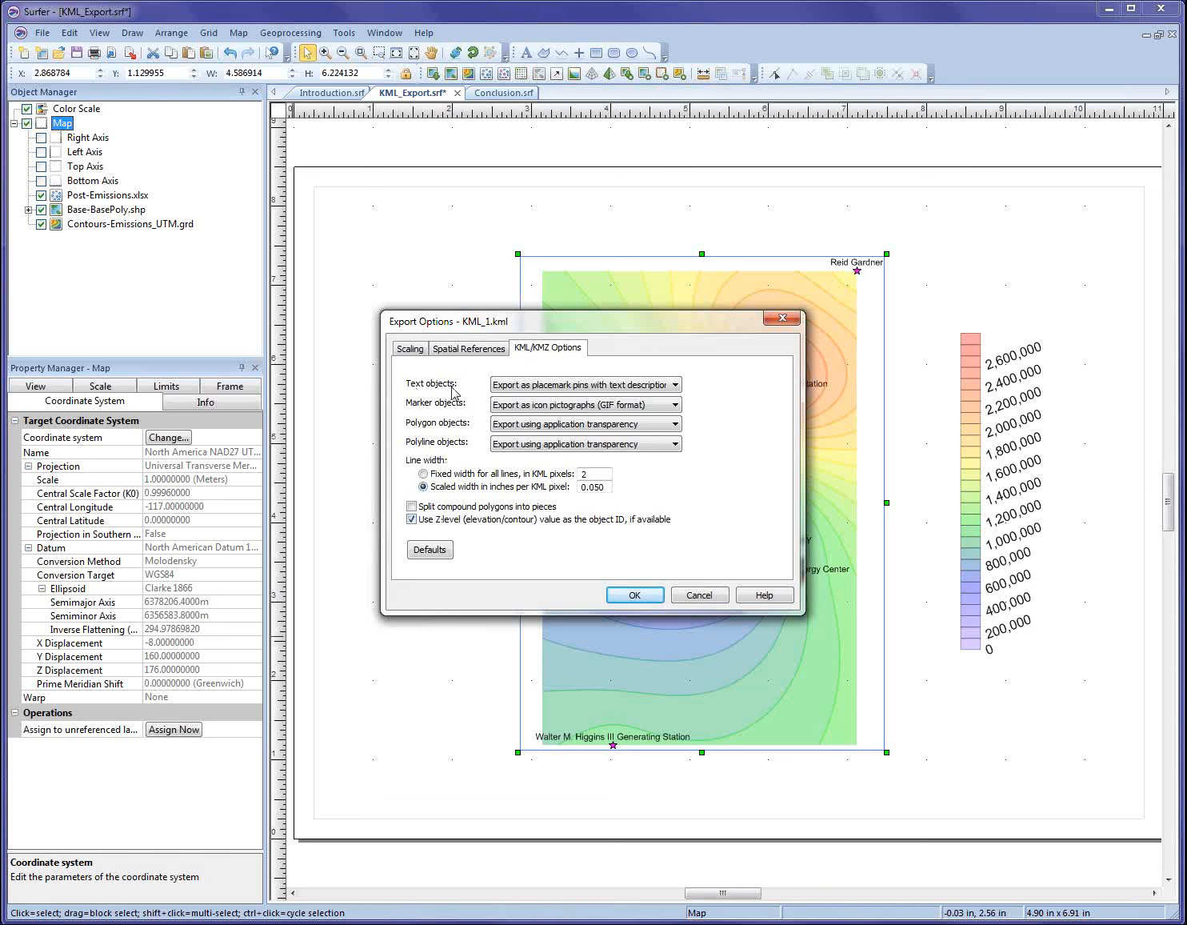
click(524, 387)
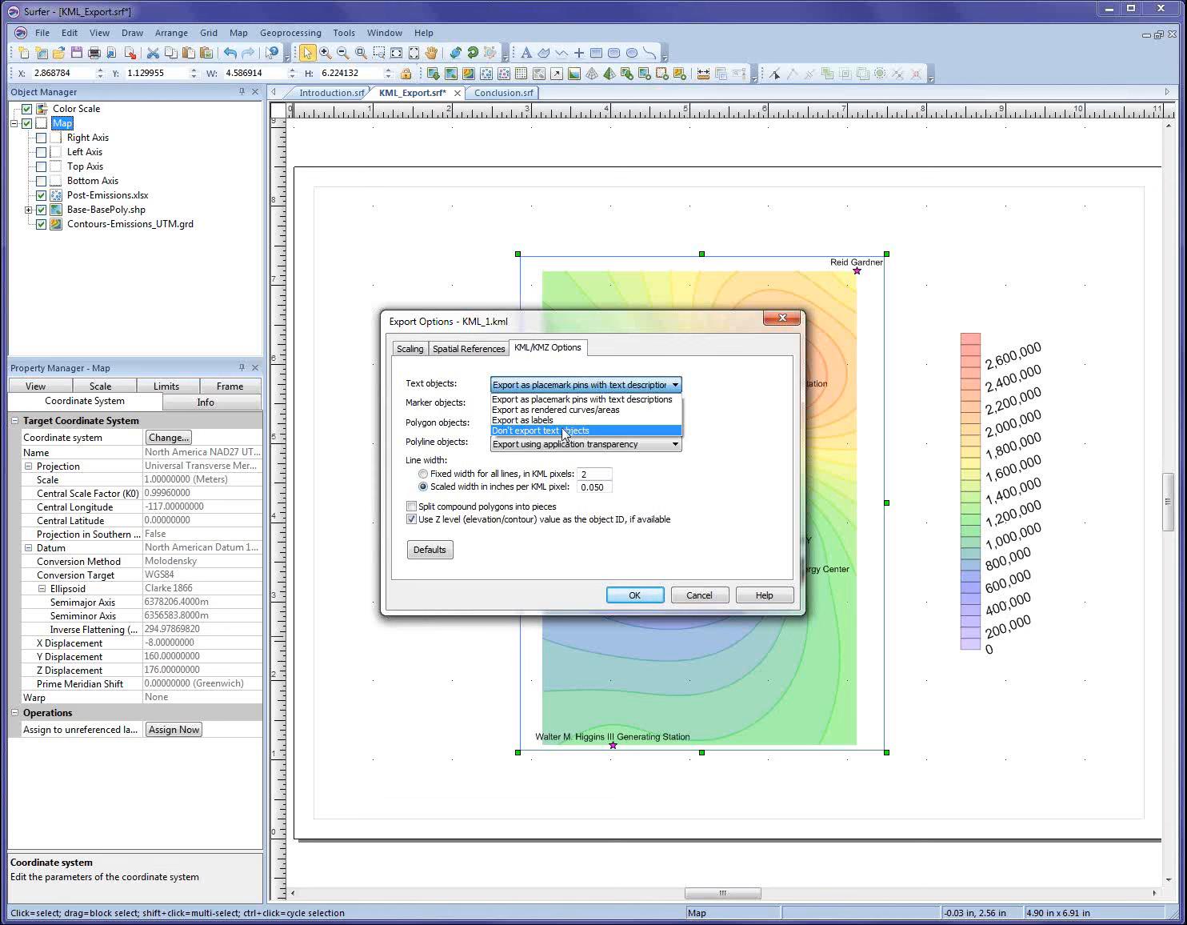
click(547, 419)
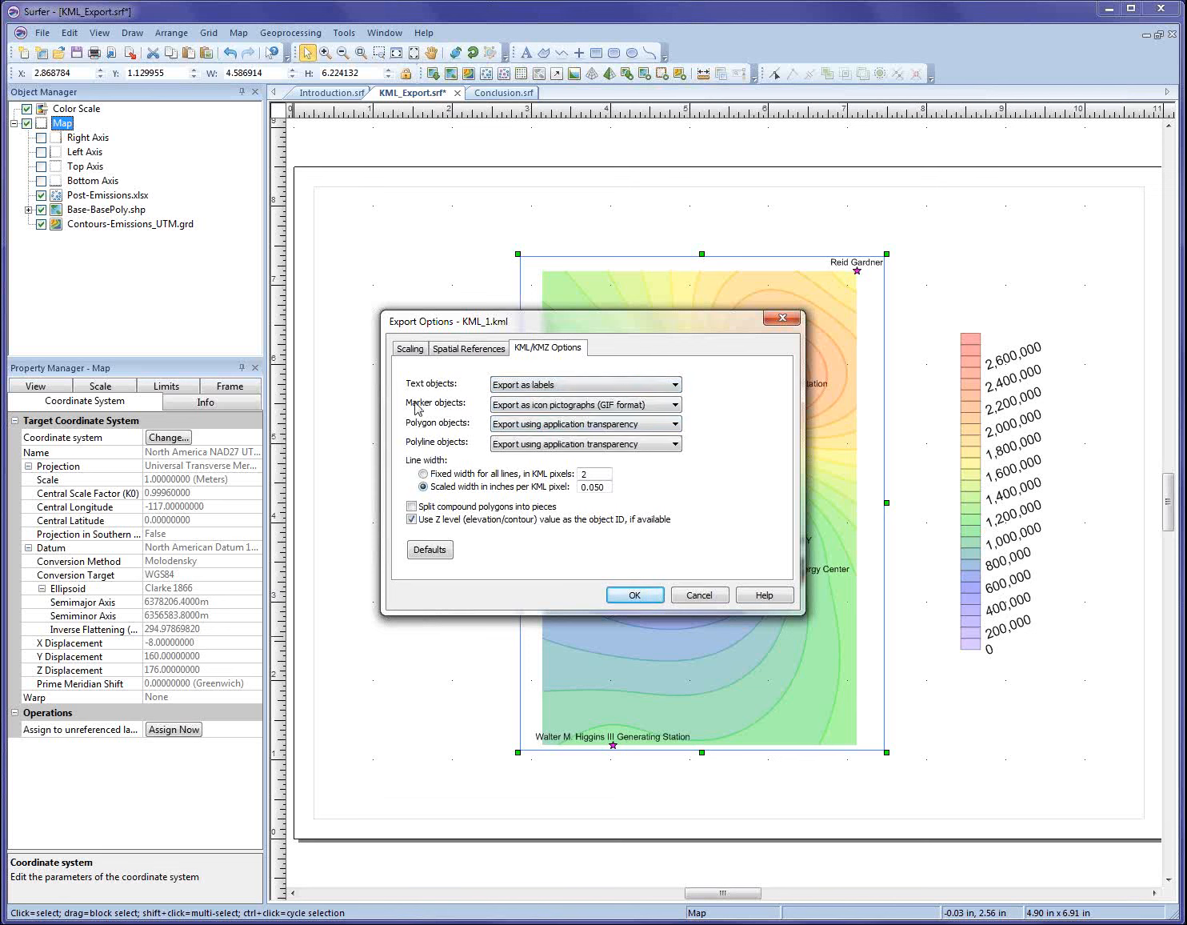
click(563, 407)
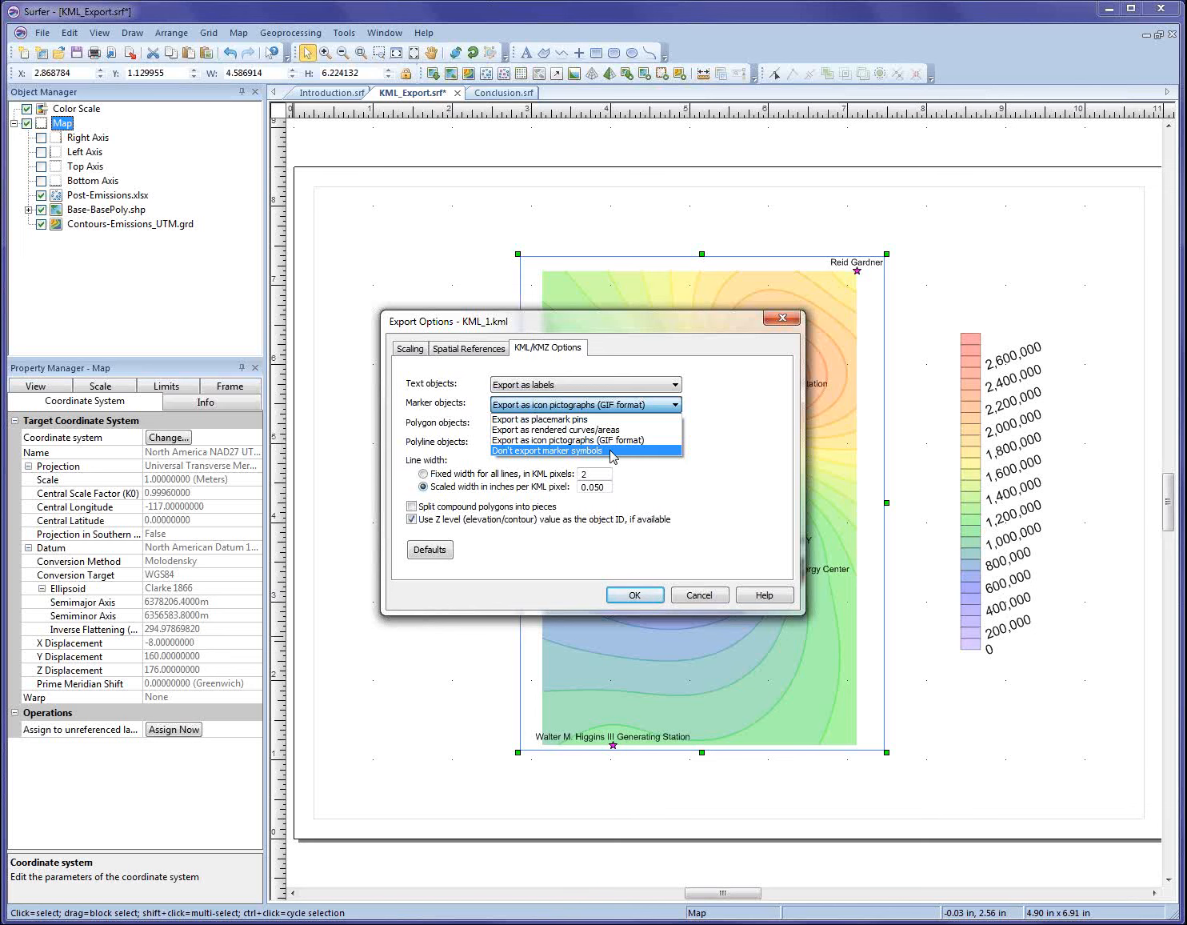
click(612, 439)
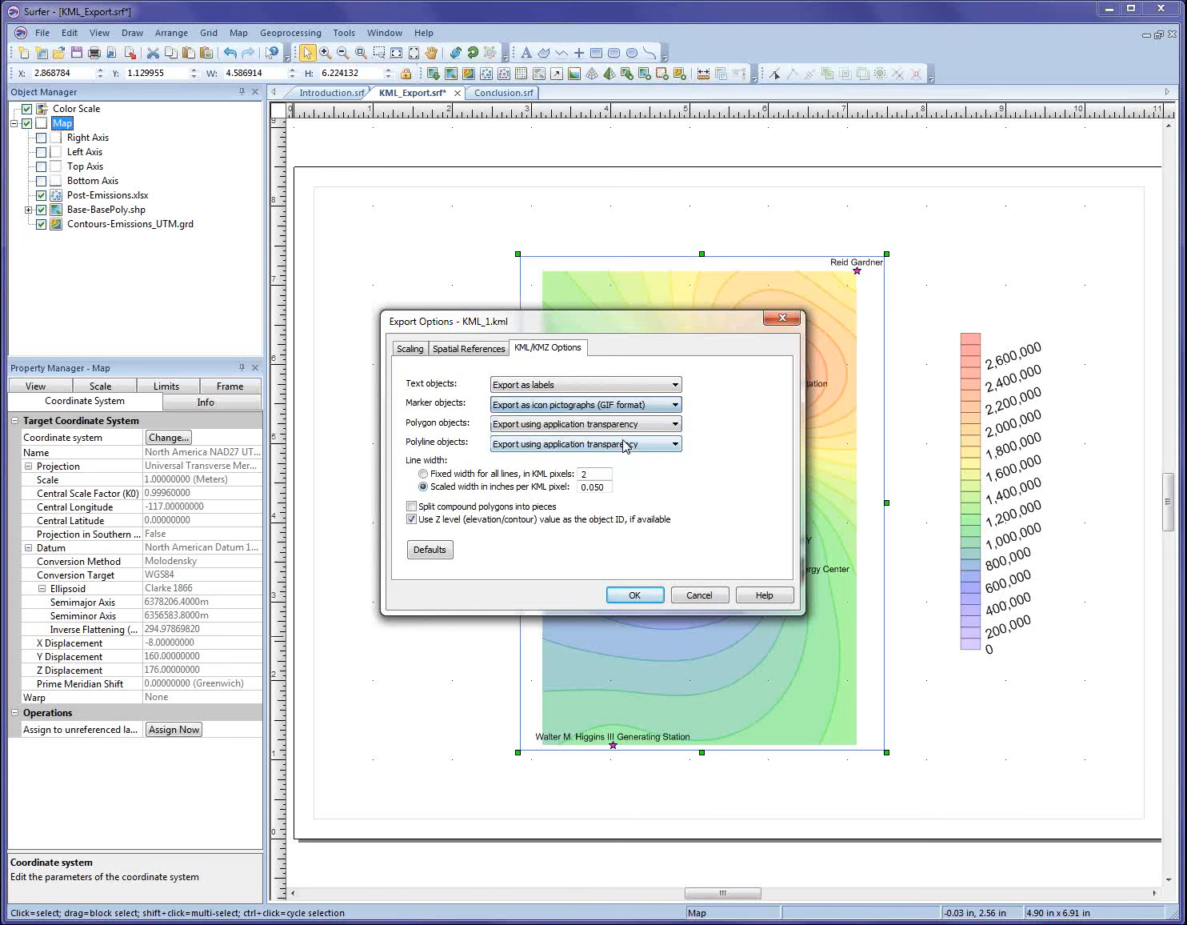
drag(532, 318, 333, 264)
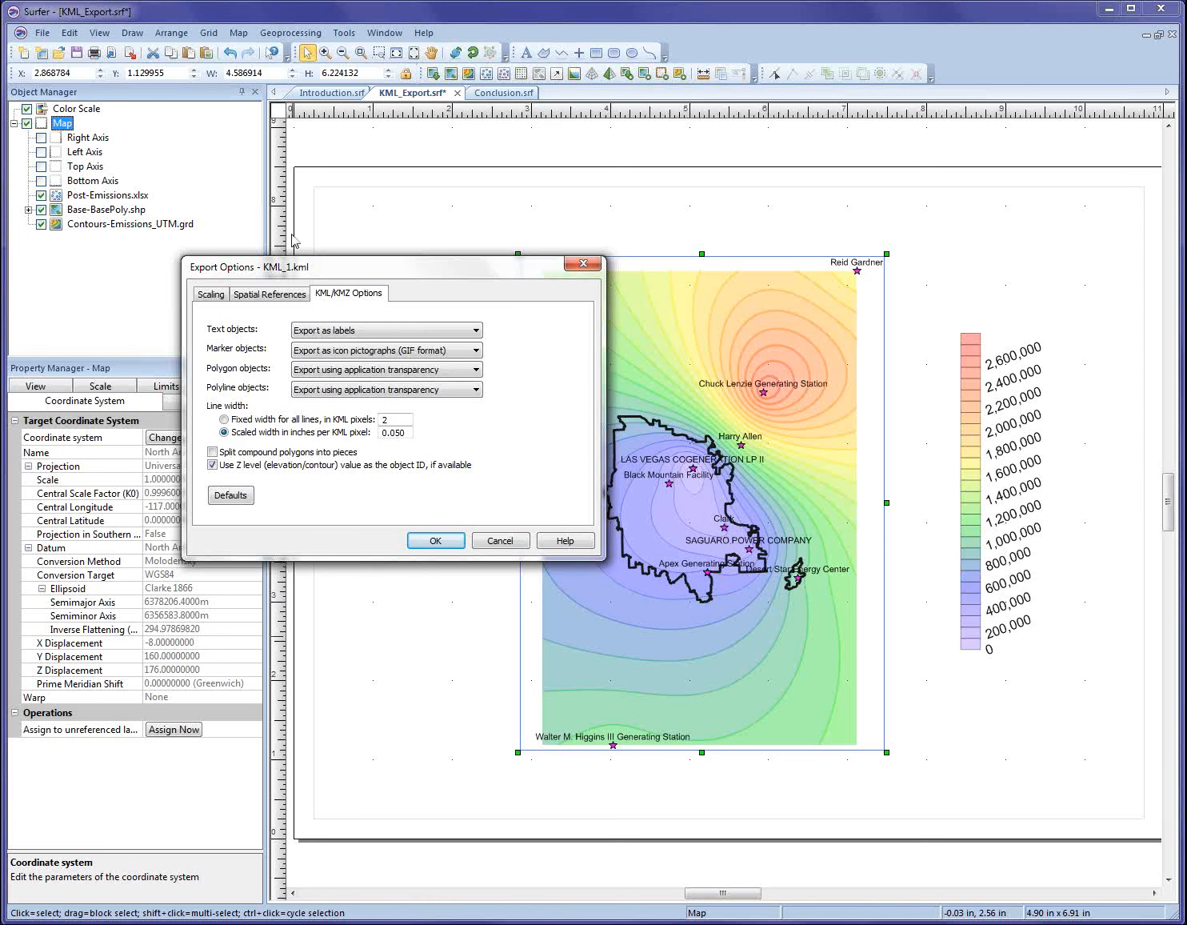
drag(342, 274, 542, 258)
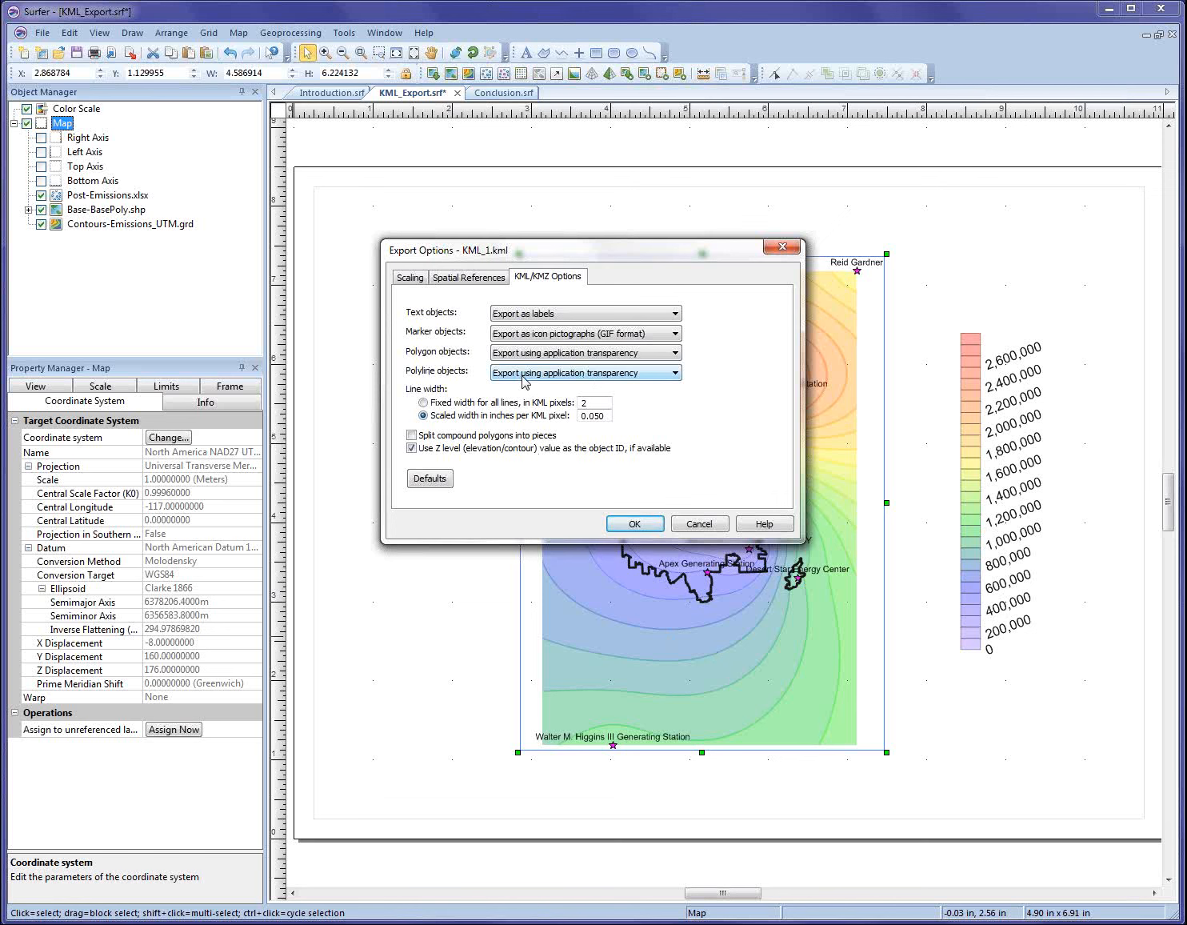
Set both polygon and polyline objects to export using application transparency
click(546, 354)
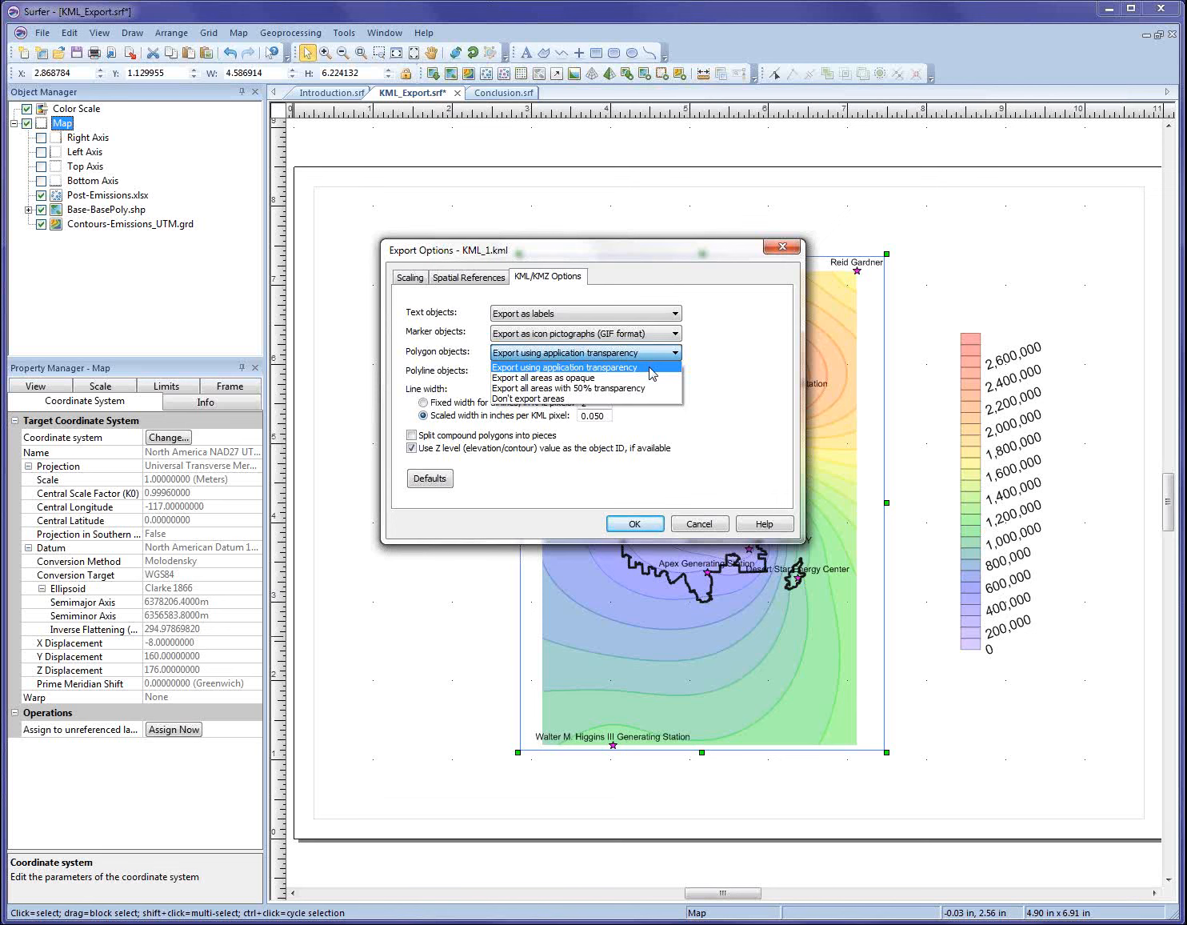
click(649, 368)
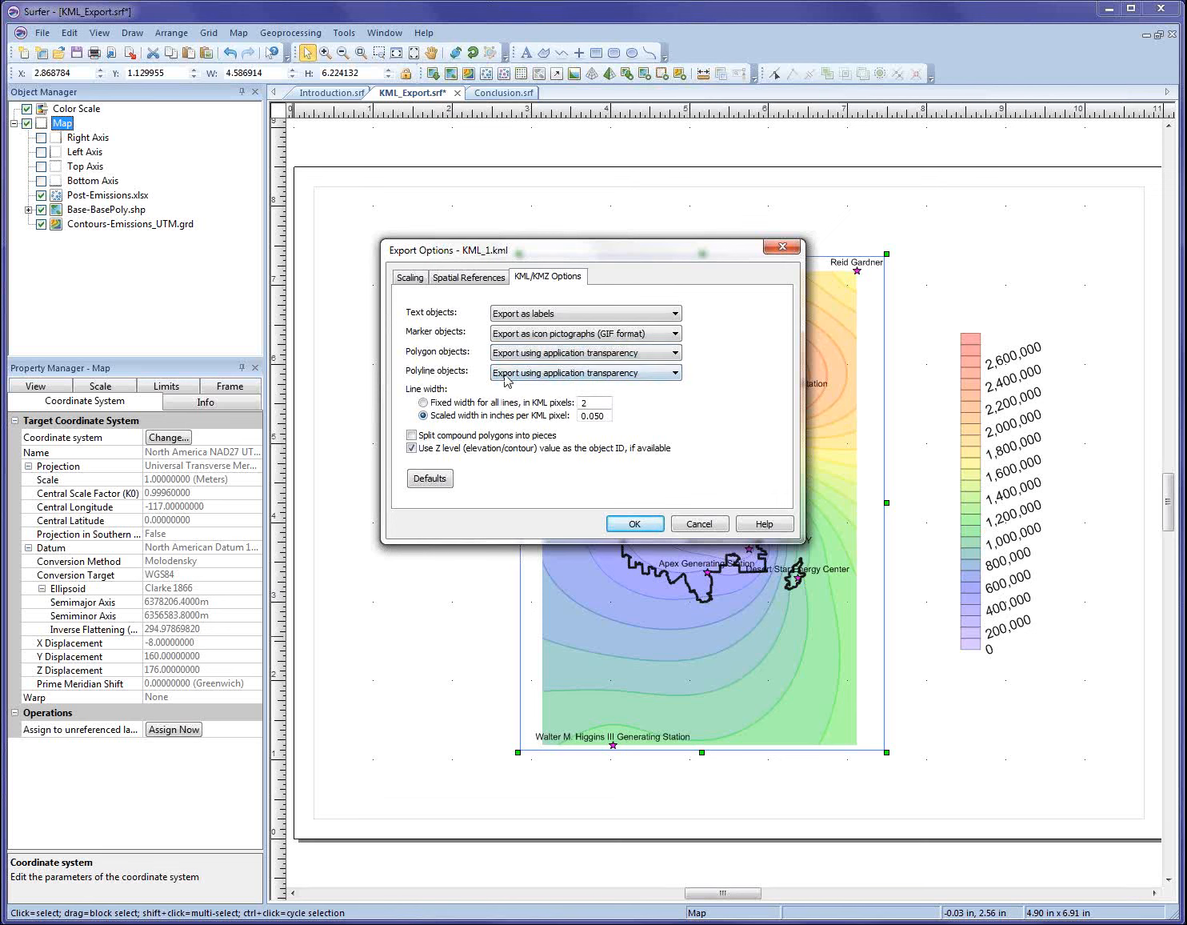
click(621, 373)
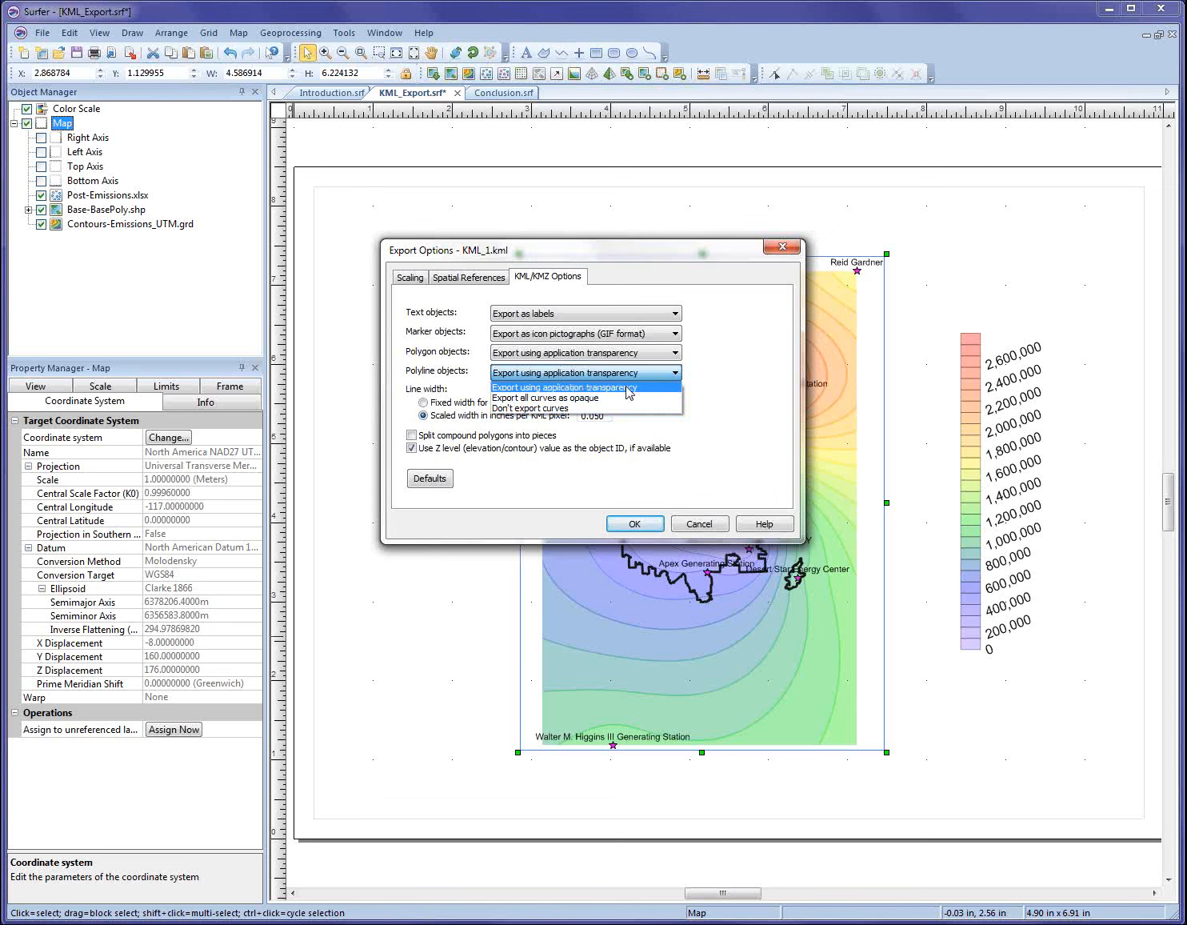
click(628, 389)
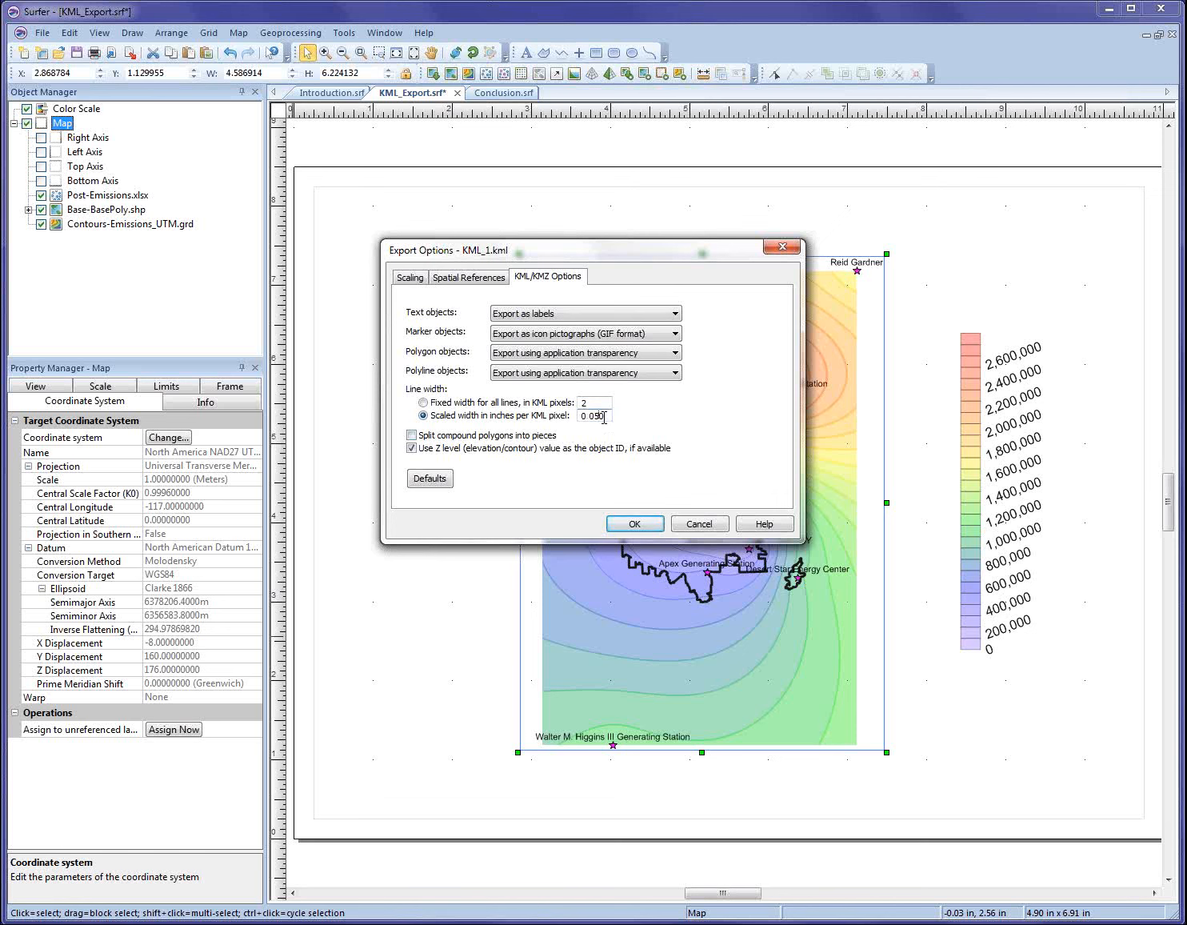
Set the scaled line width to 0.01 inches per KML pixel and complete the KML_1 export
drag(603, 417, 582, 419)
drag(621, 253, 356, 211)
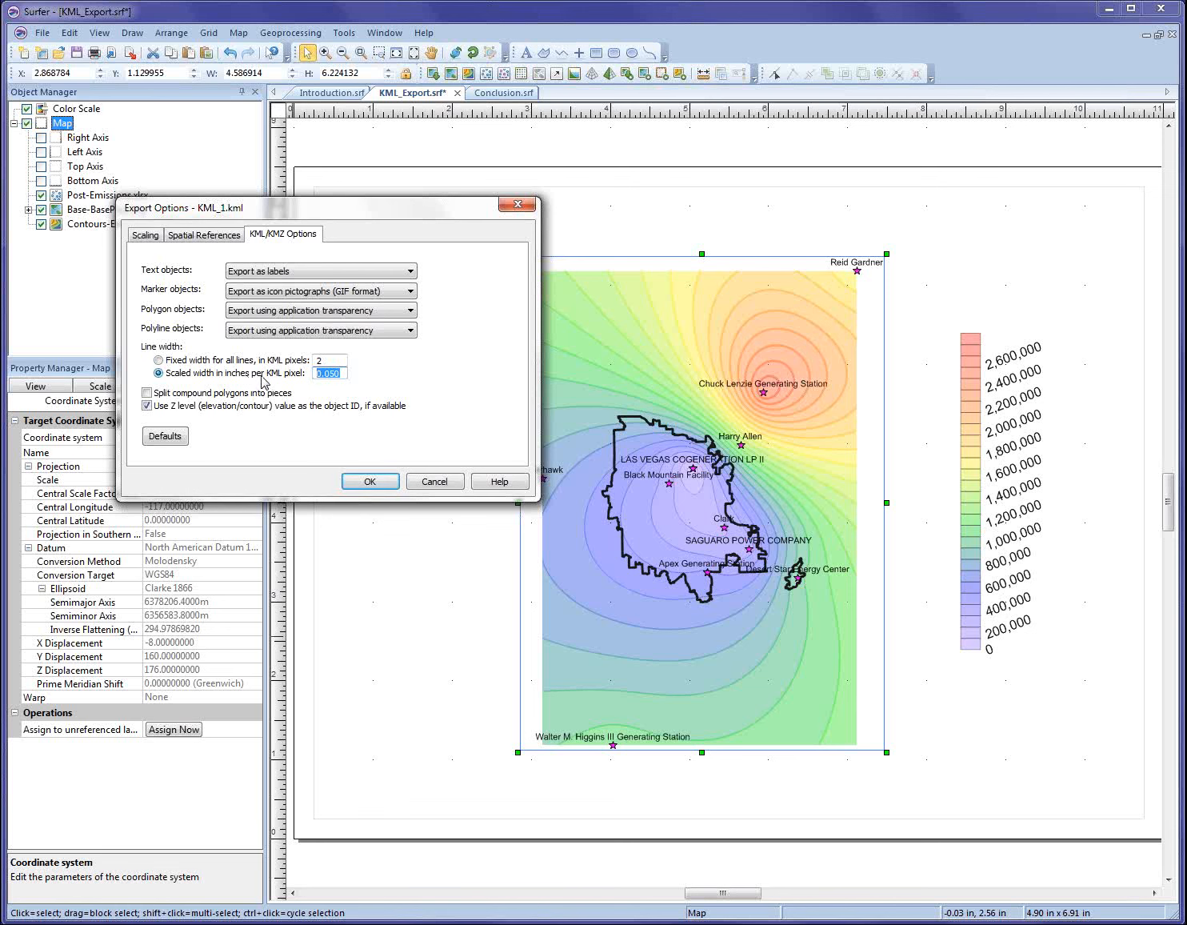
click(342, 374)
drag(328, 373, 341, 373)
text(1)
drag(409, 206, 687, 149)
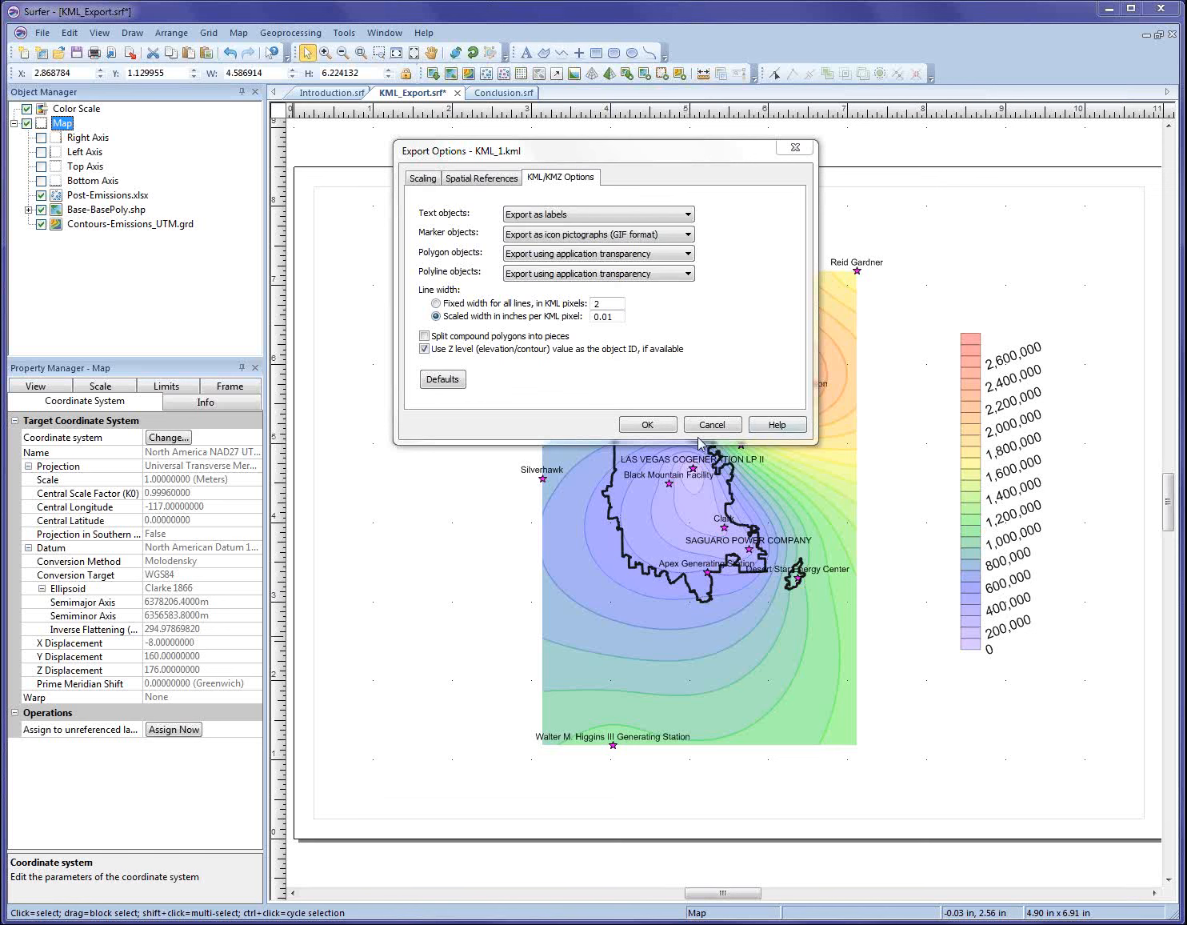
click(636, 425)
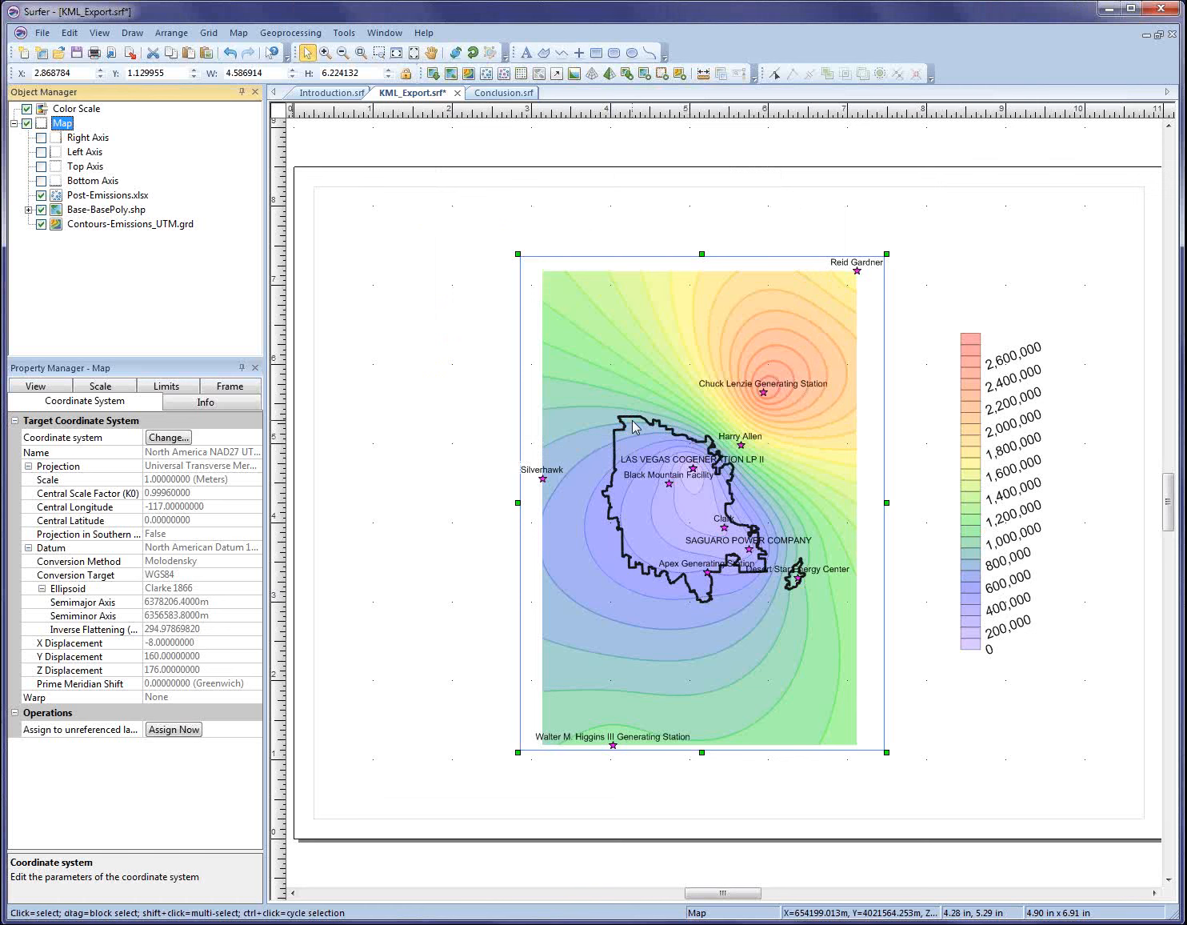
Export the map again in the Google Earth KML format as KML_2, continuing to the export options
click(129, 54)
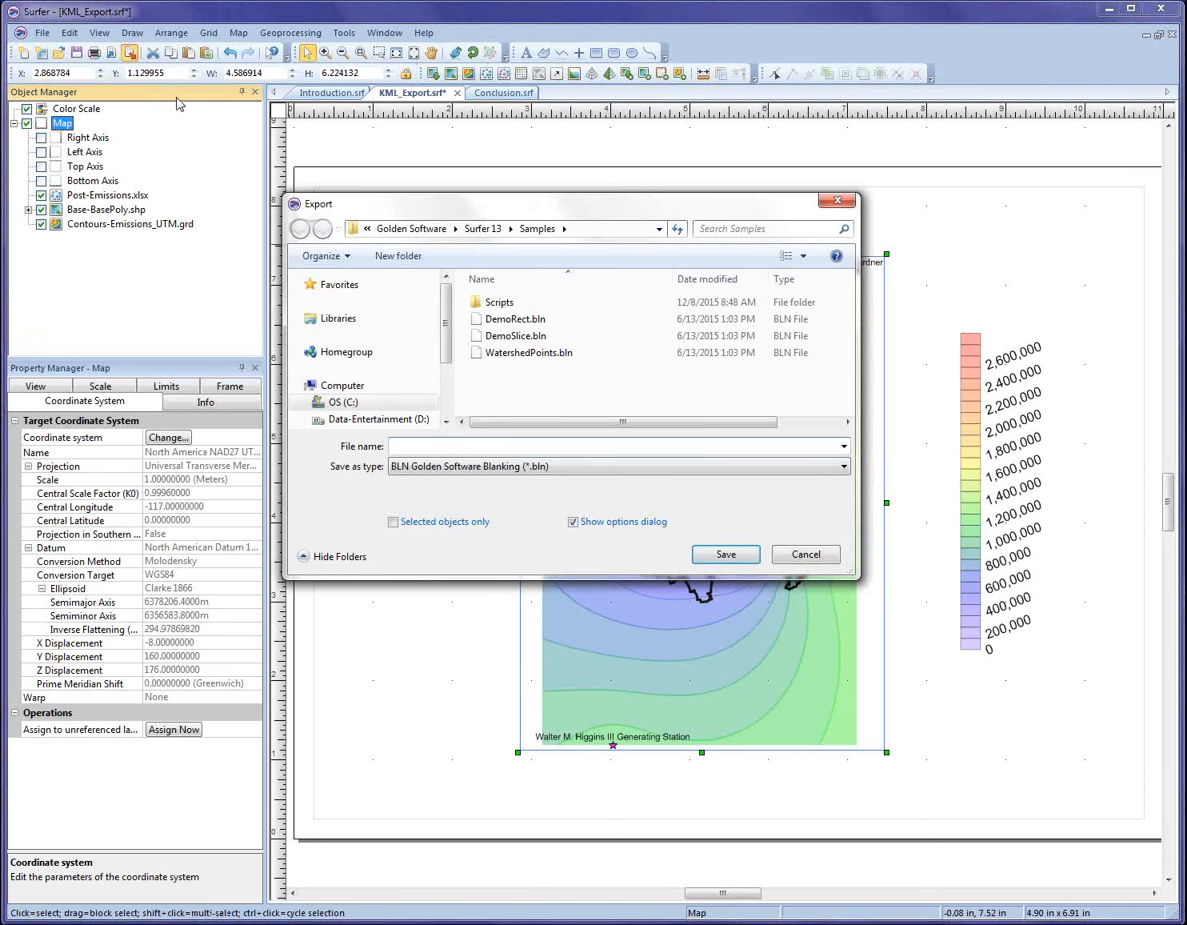
click(459, 475)
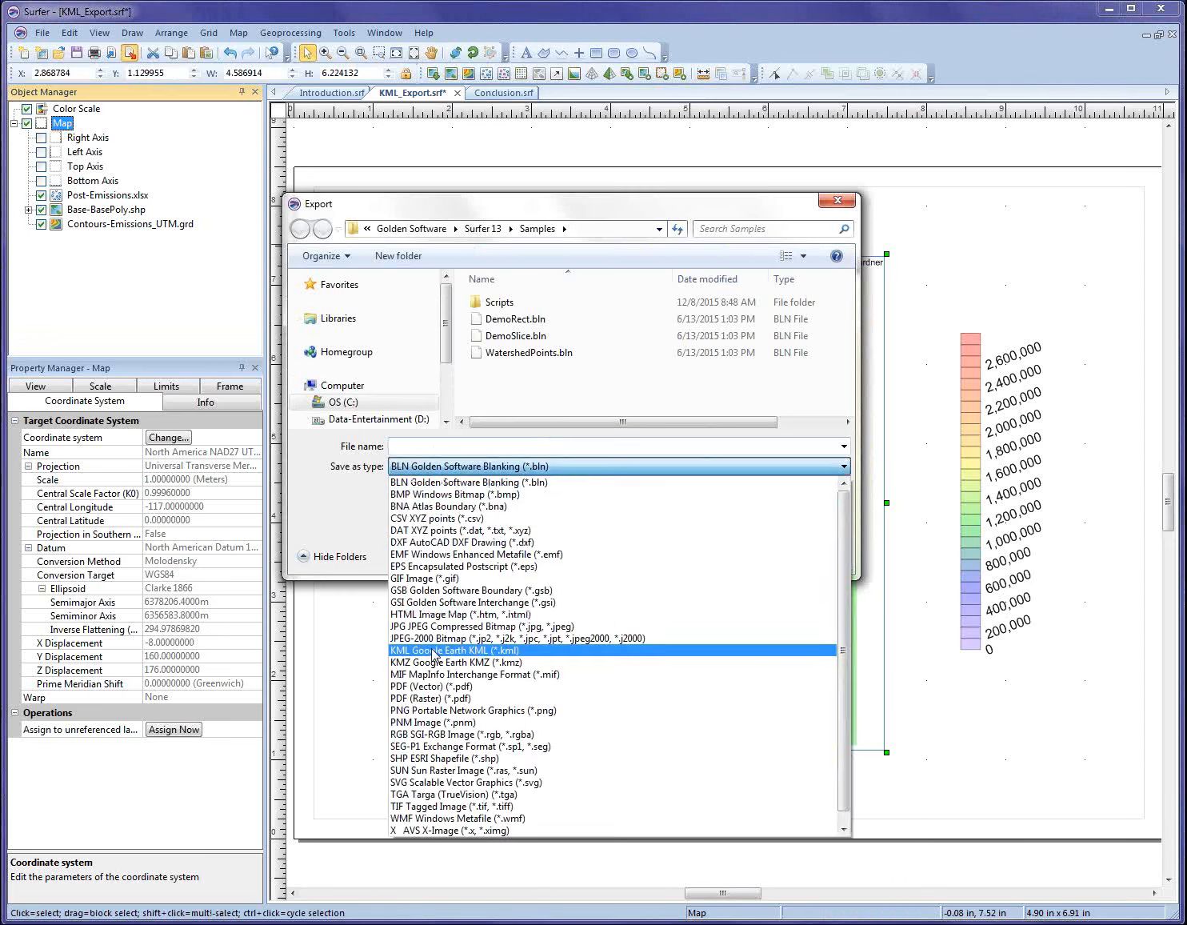
click(464, 652)
text(KML)
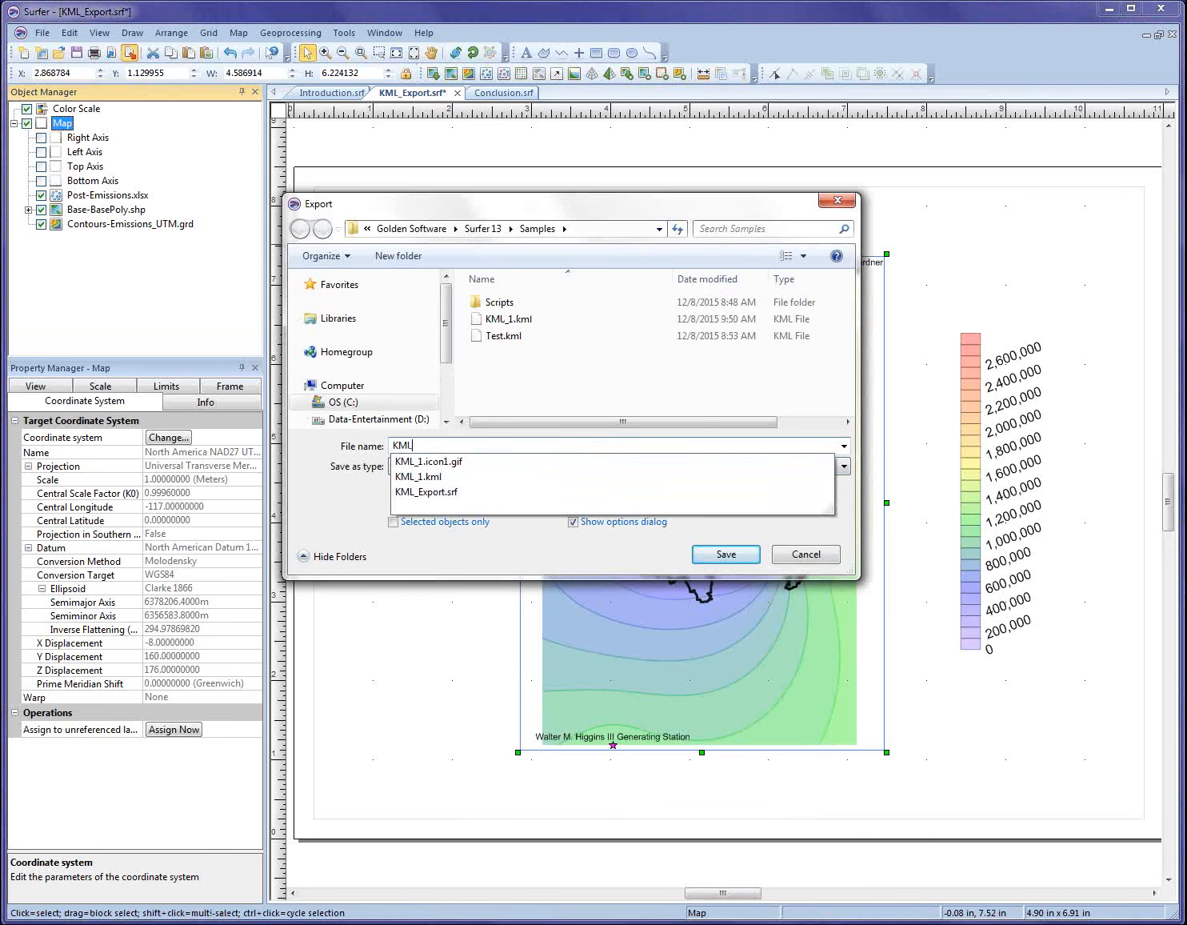
text(_2)
key(Return)
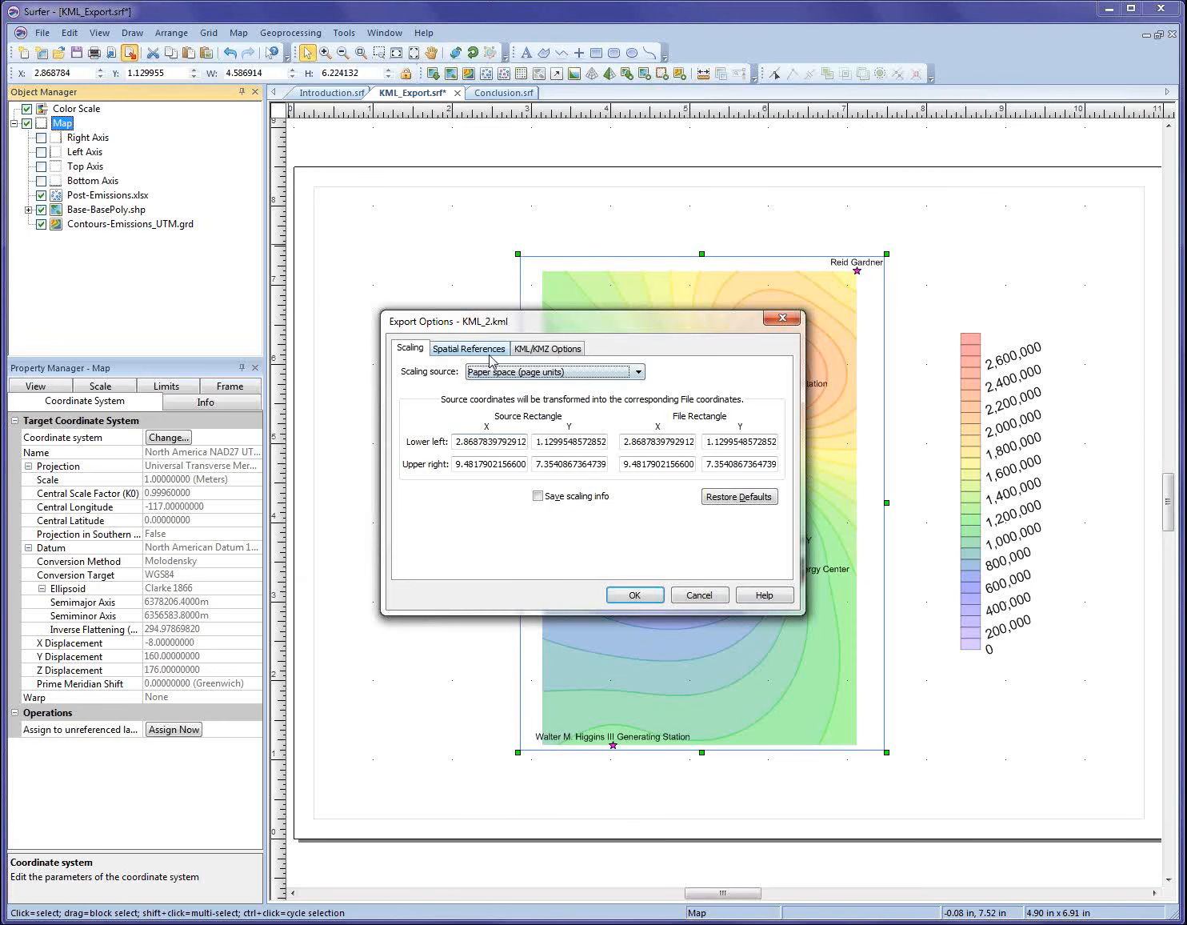
Set the KML_2 scaling source to Map: Contours-Emissions_UTM.grd and check its spatial reference options
click(562, 372)
click(507, 397)
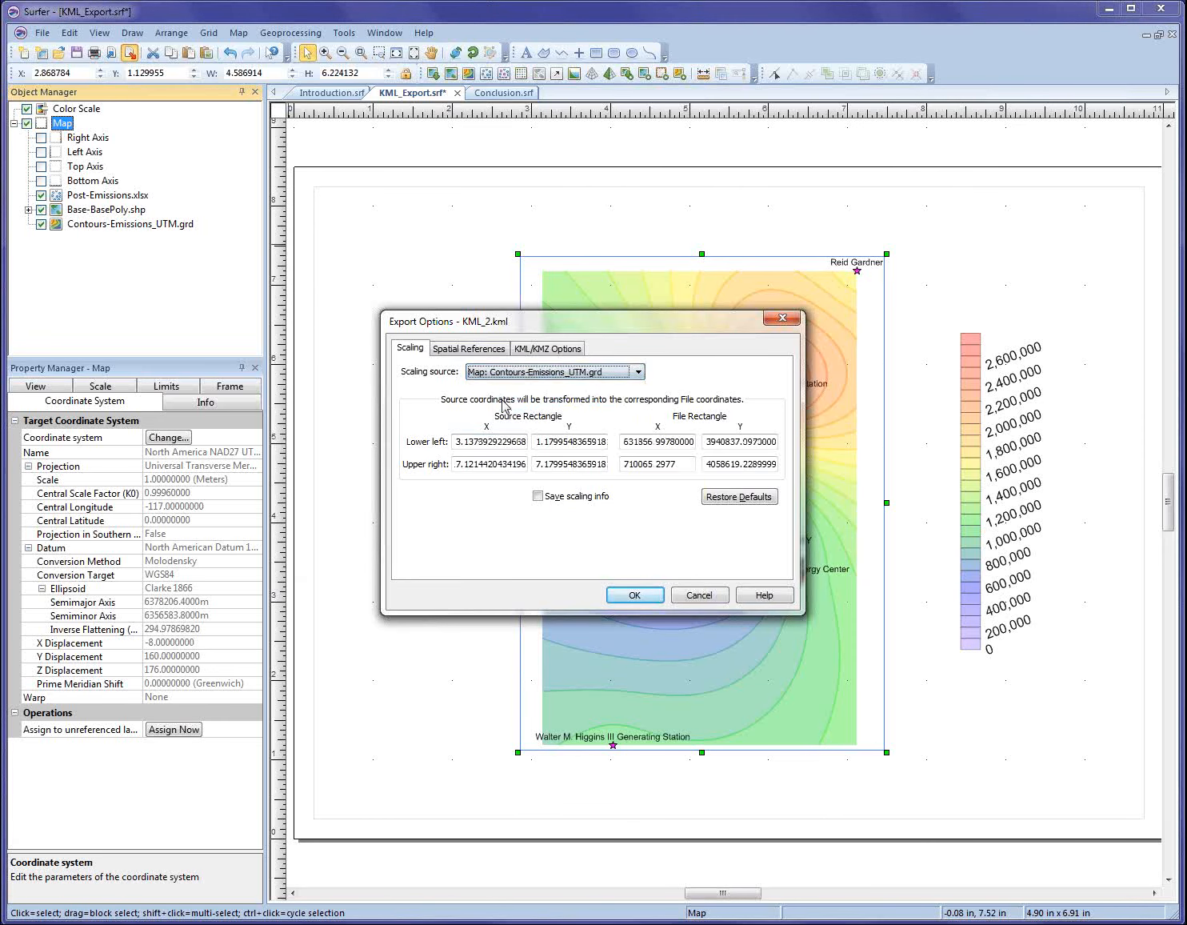
click(461, 351)
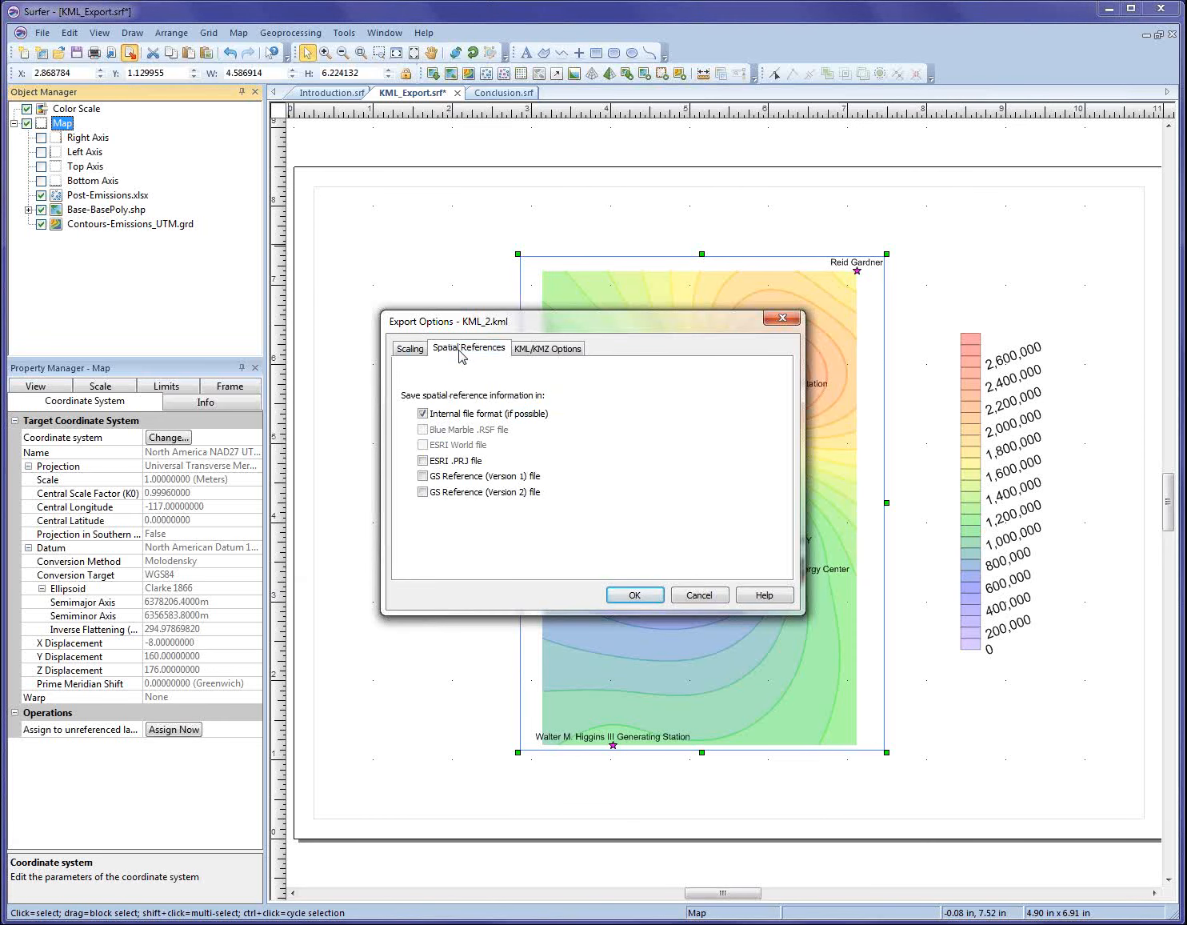
Export KML_2 with text and marker objects as rendered curves/areas and a fixed width for all lines
click(540, 352)
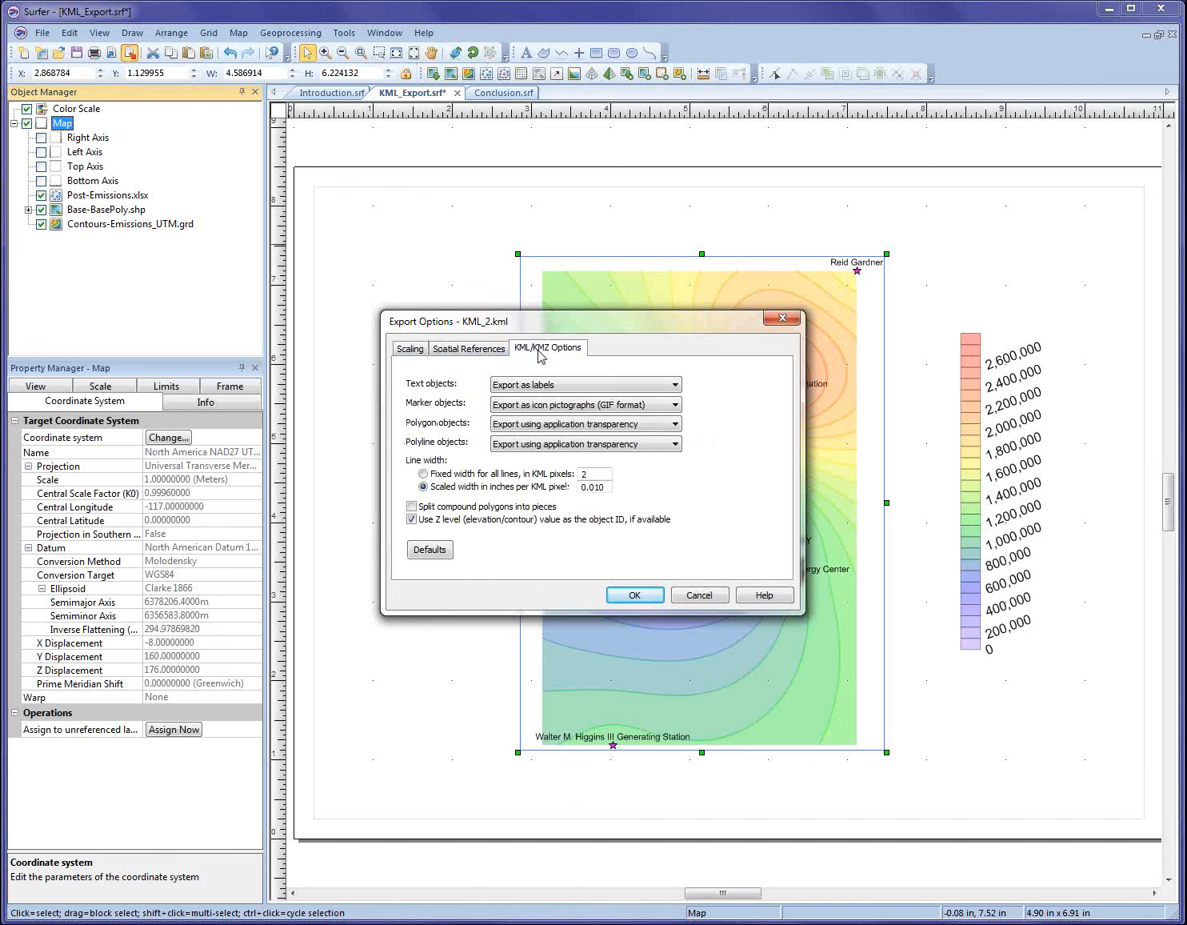
click(541, 389)
click(555, 412)
click(532, 406)
click(543, 432)
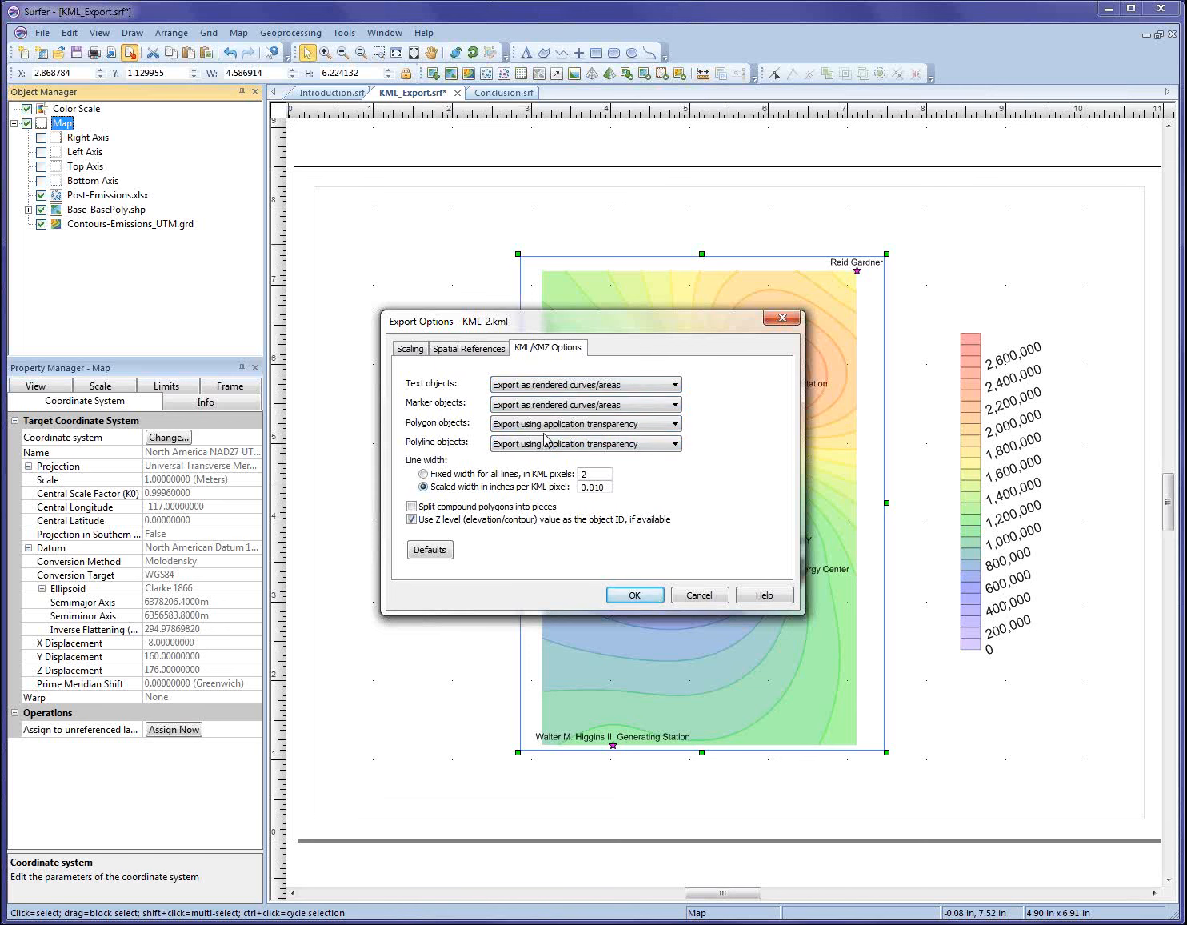
click(423, 473)
click(635, 596)
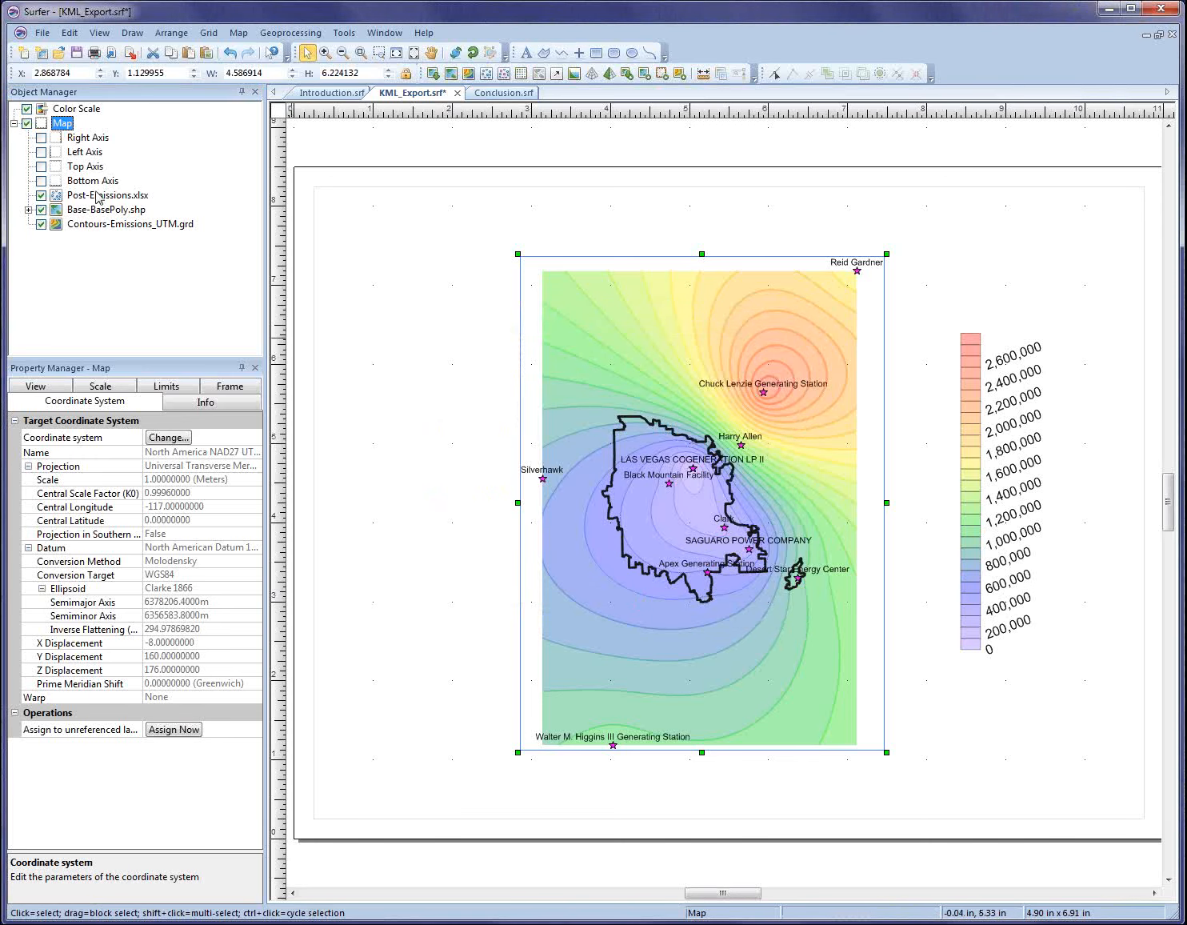
click(132, 54)
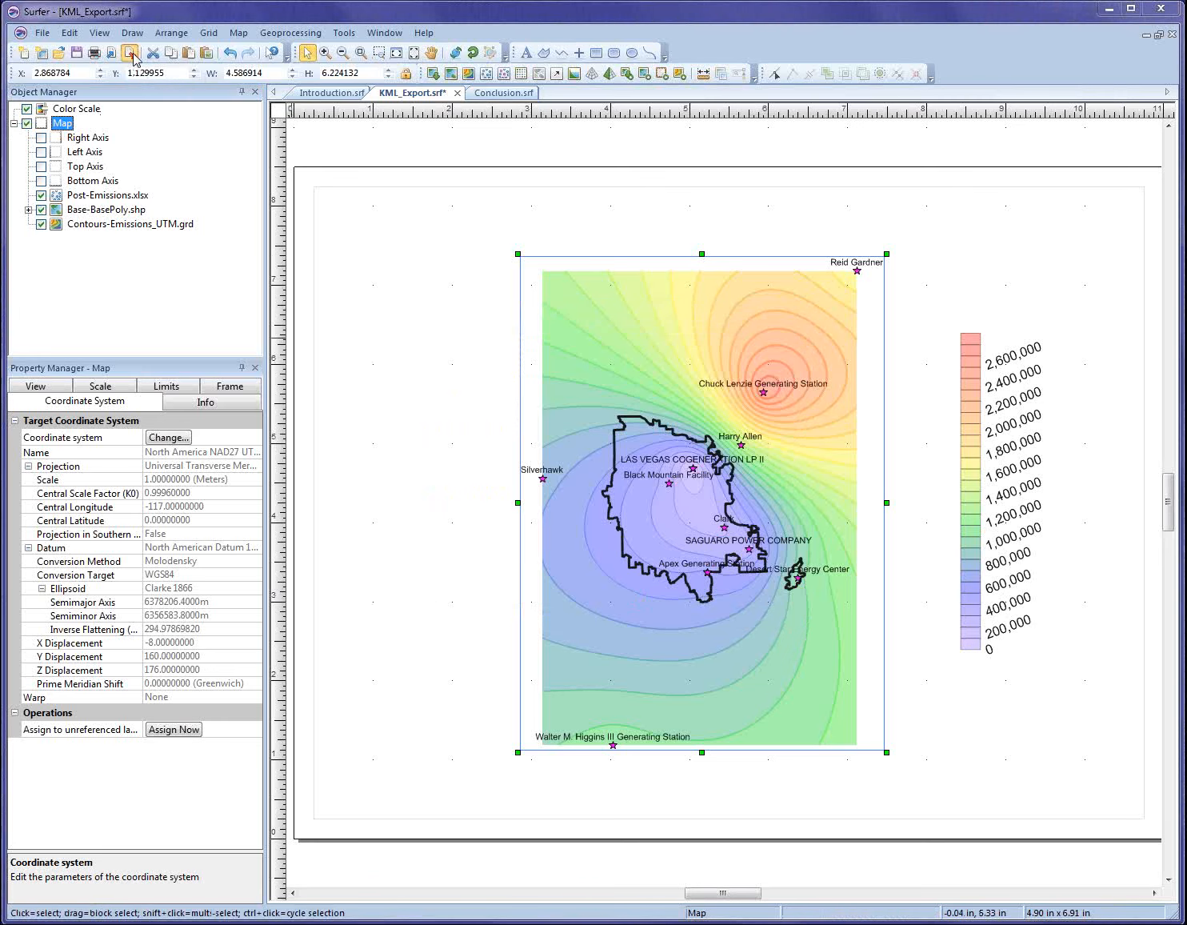
click(426, 466)
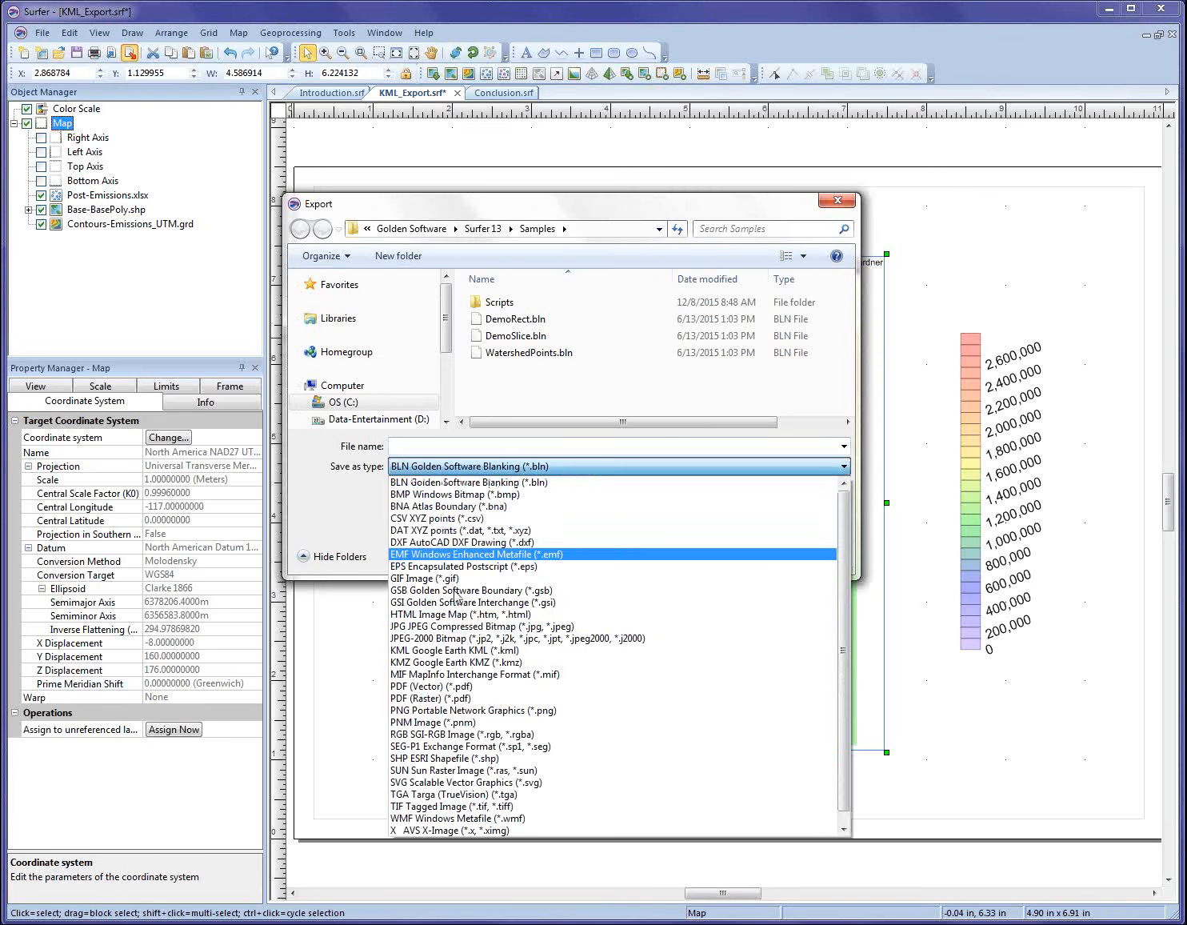
click(426, 670)
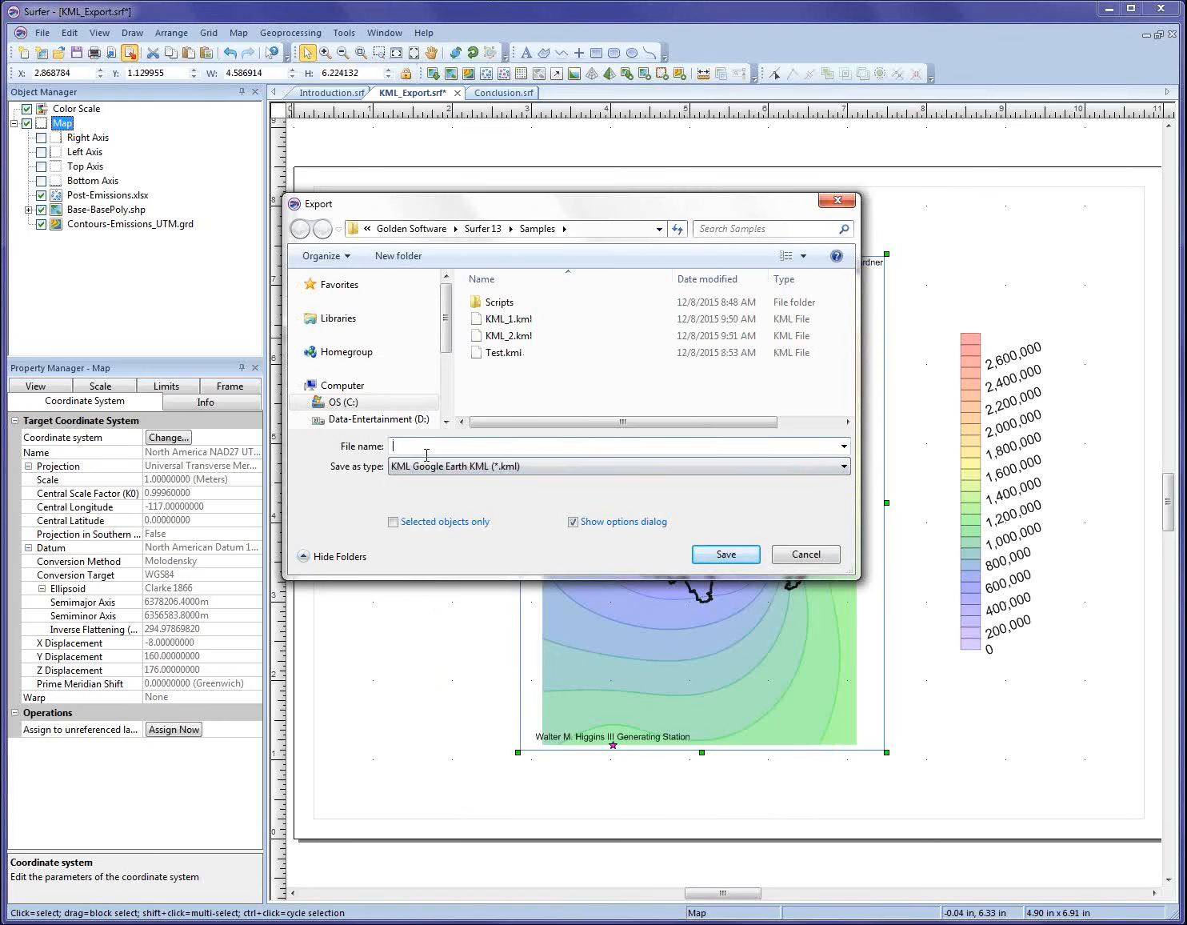
text(KML_3)
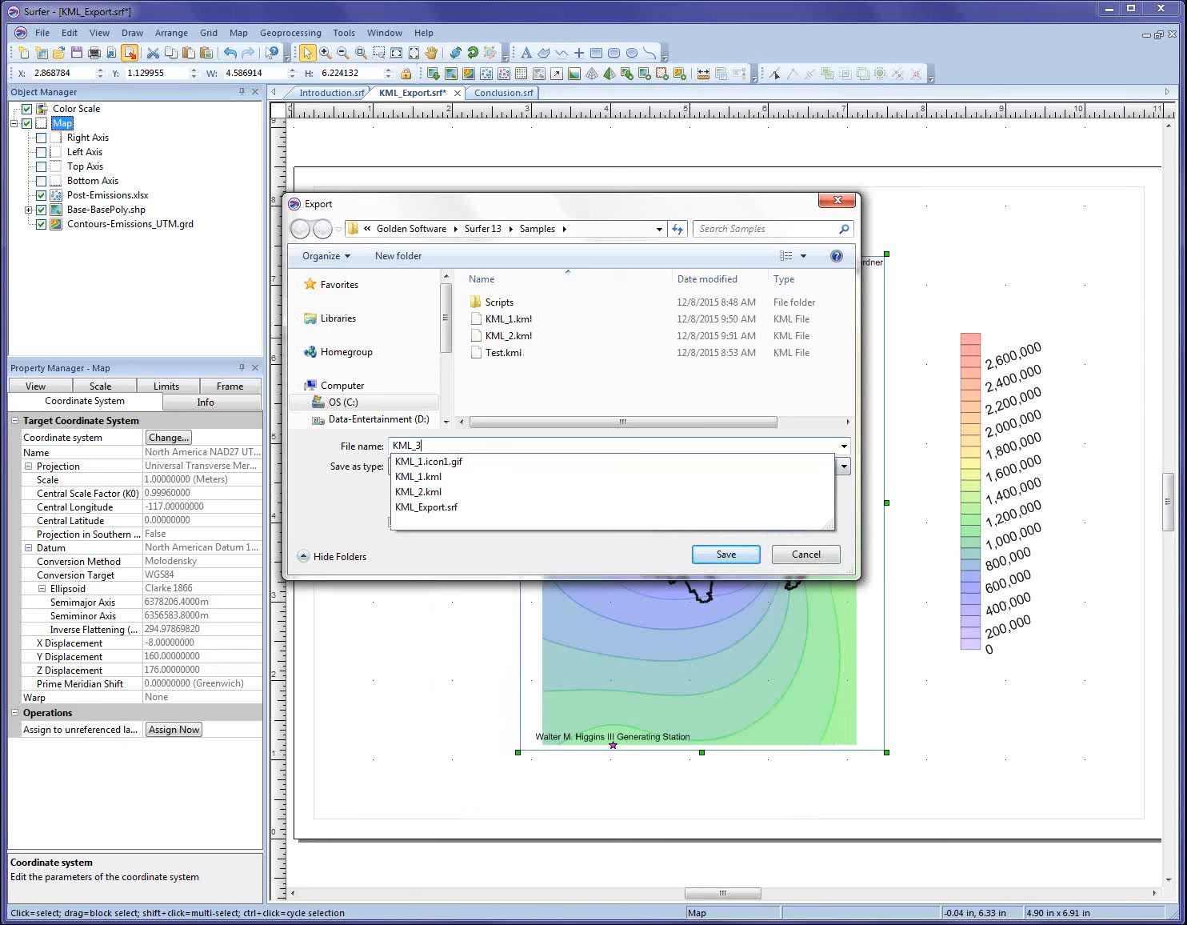
key(Return)
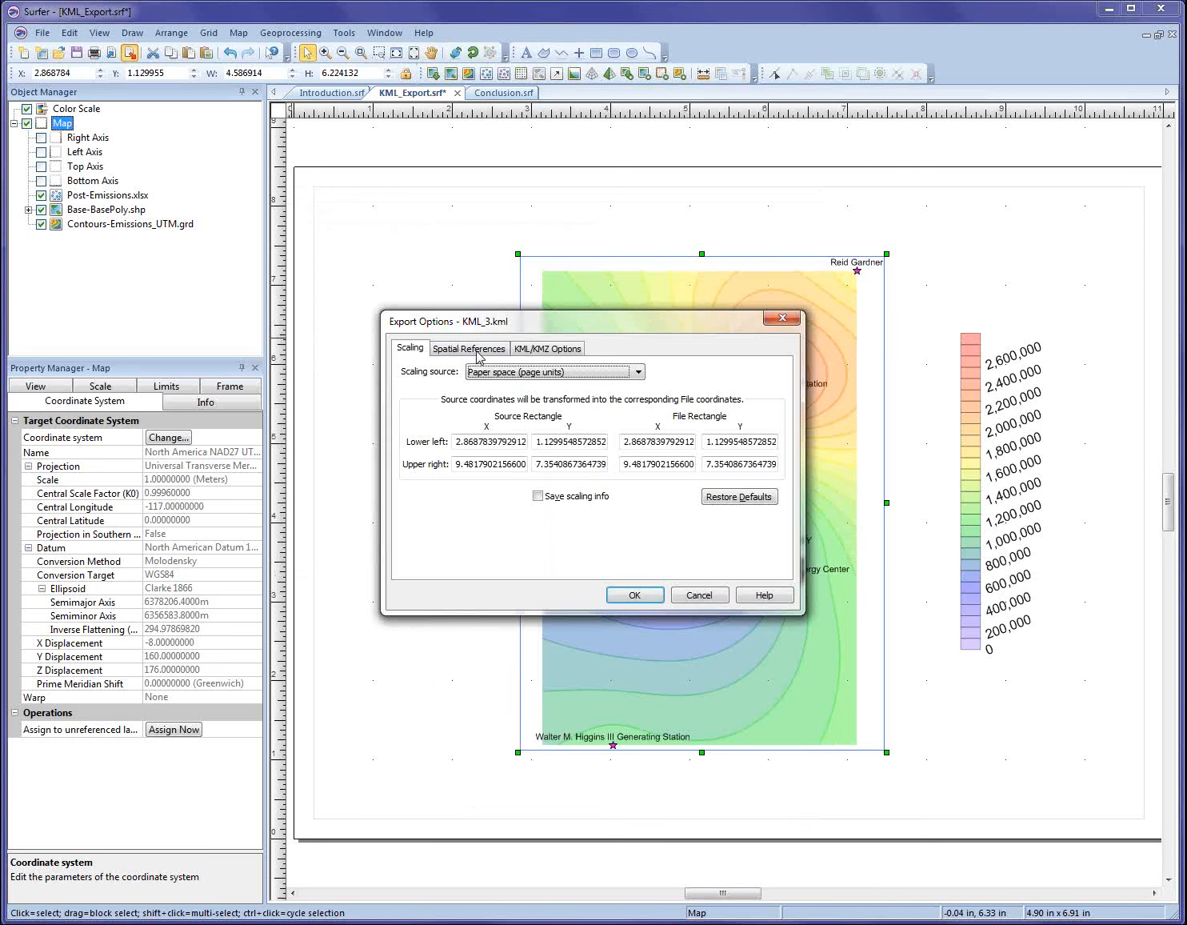
click(504, 373)
click(512, 394)
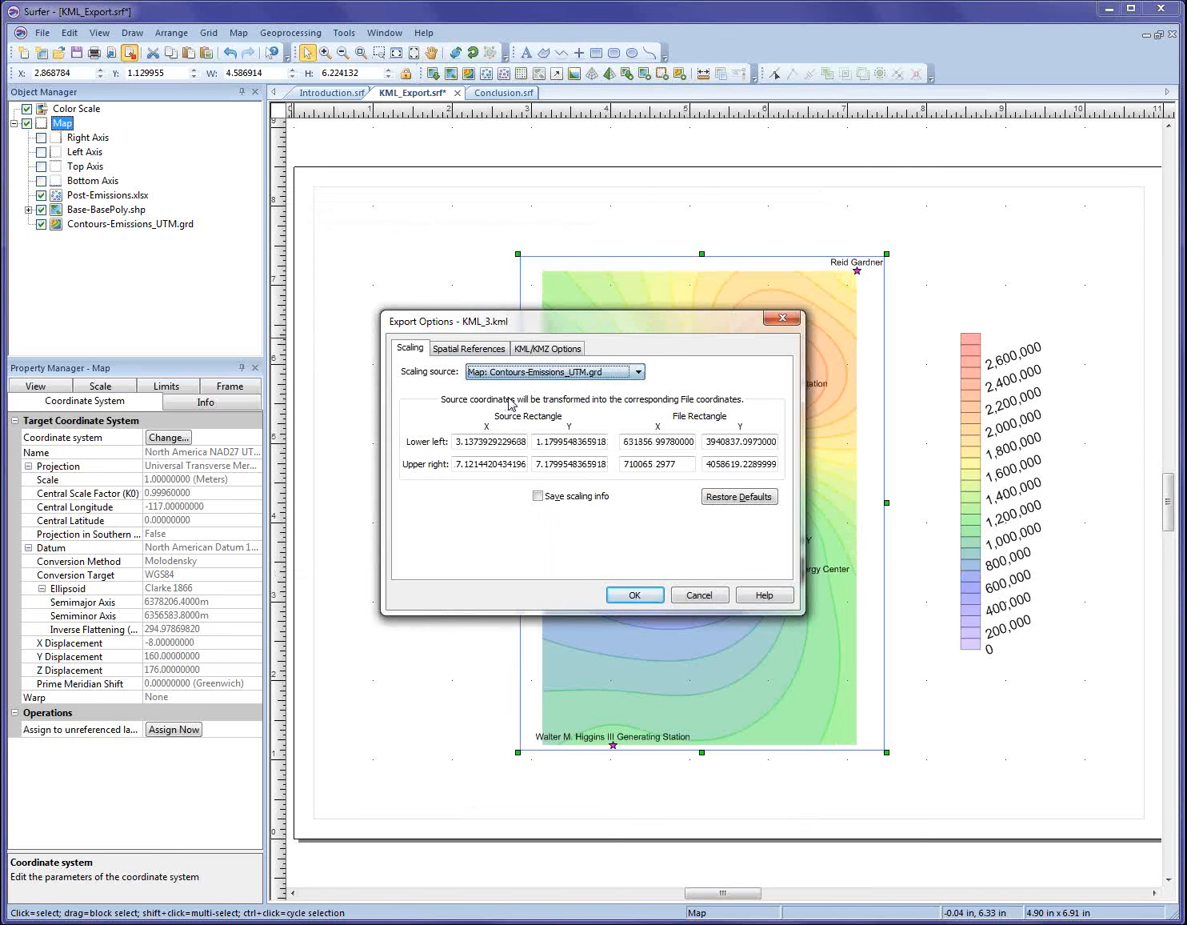
click(550, 350)
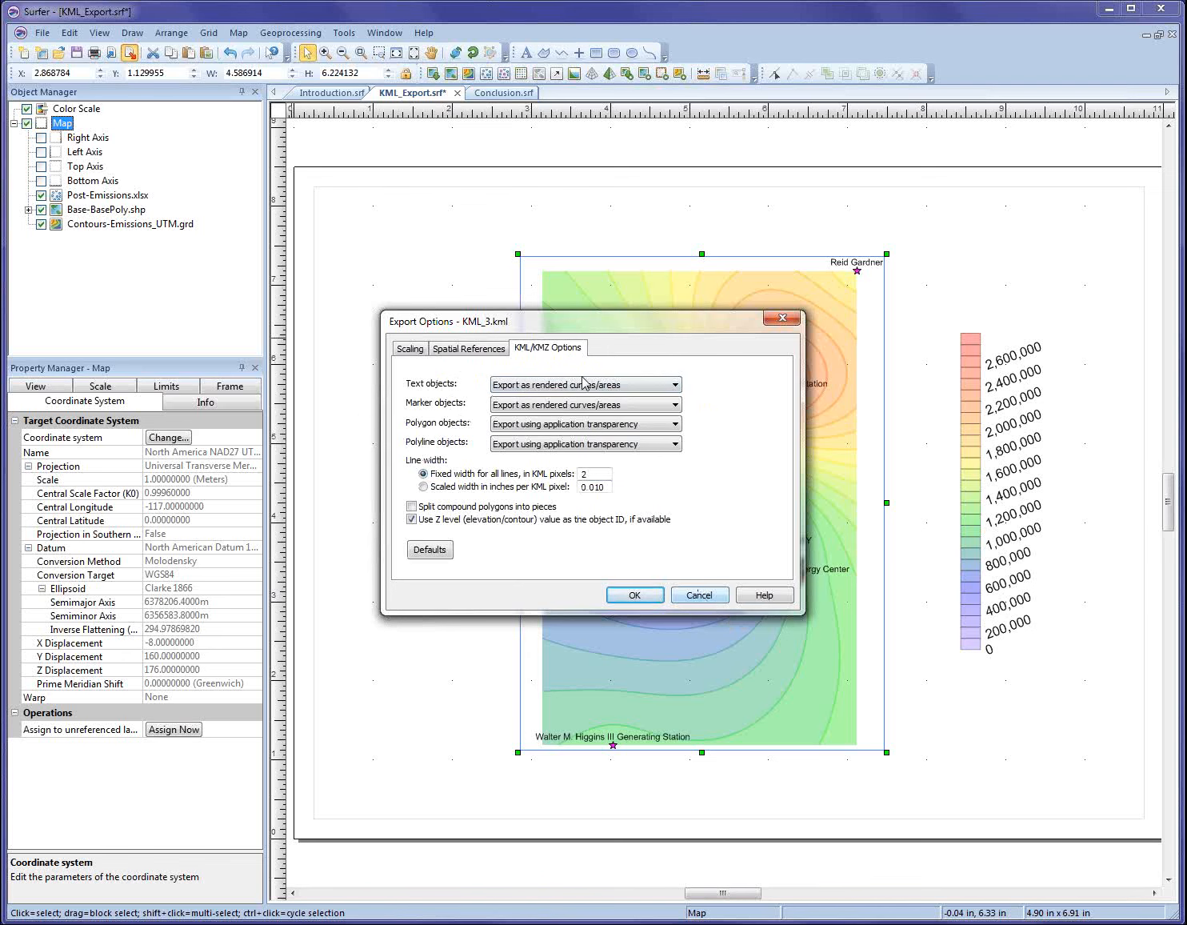
click(702, 598)
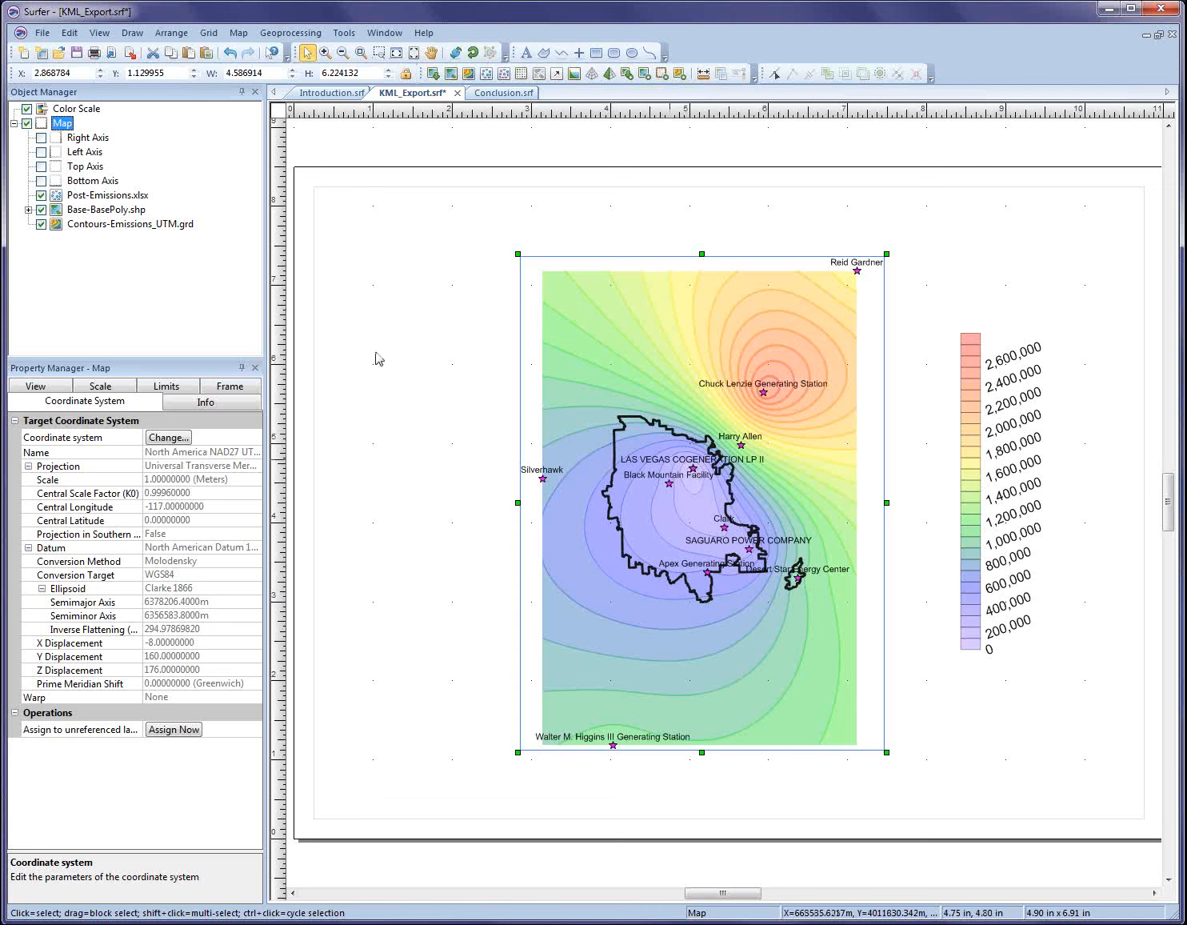
Set the Post-Emissions.xlsx labels' position relative to the symbol to Center
click(102, 198)
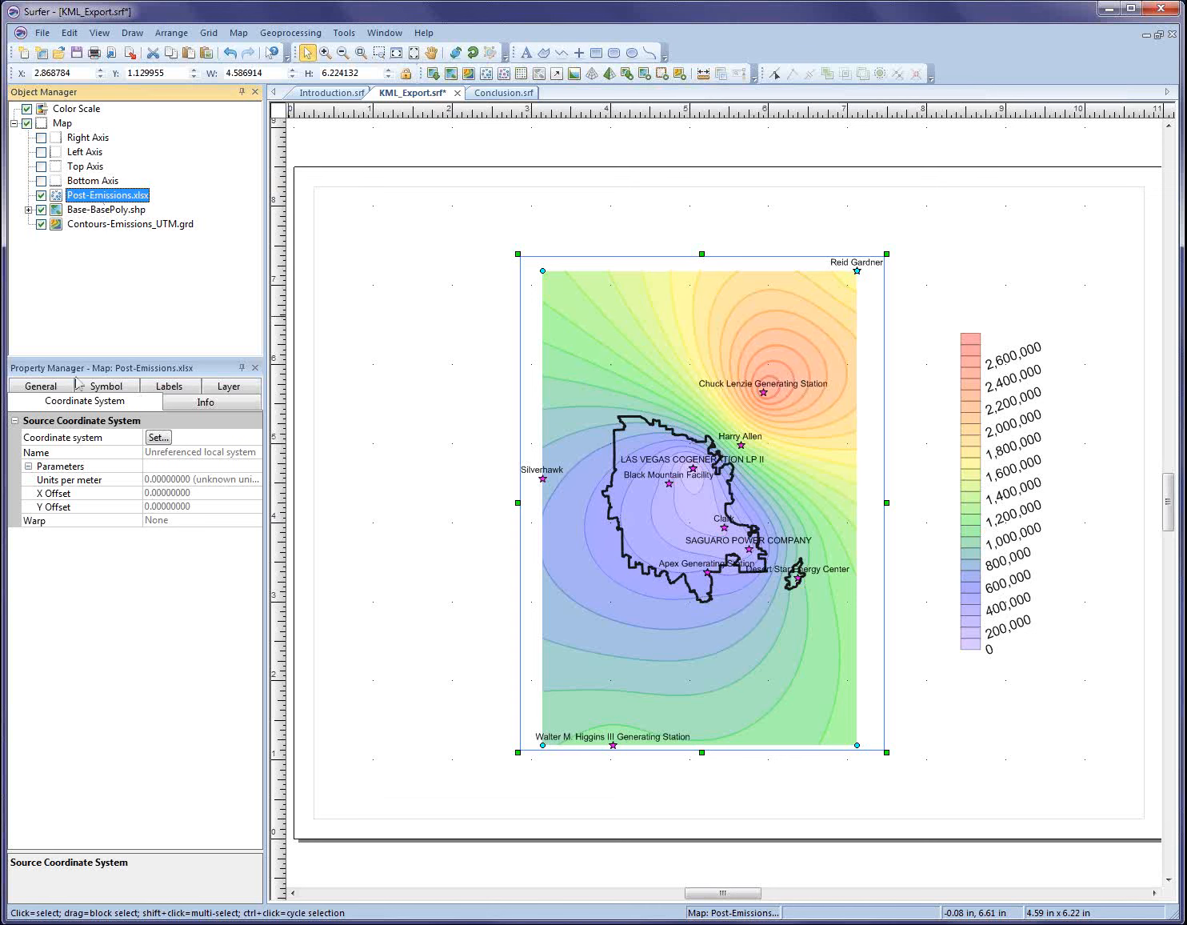
click(108, 390)
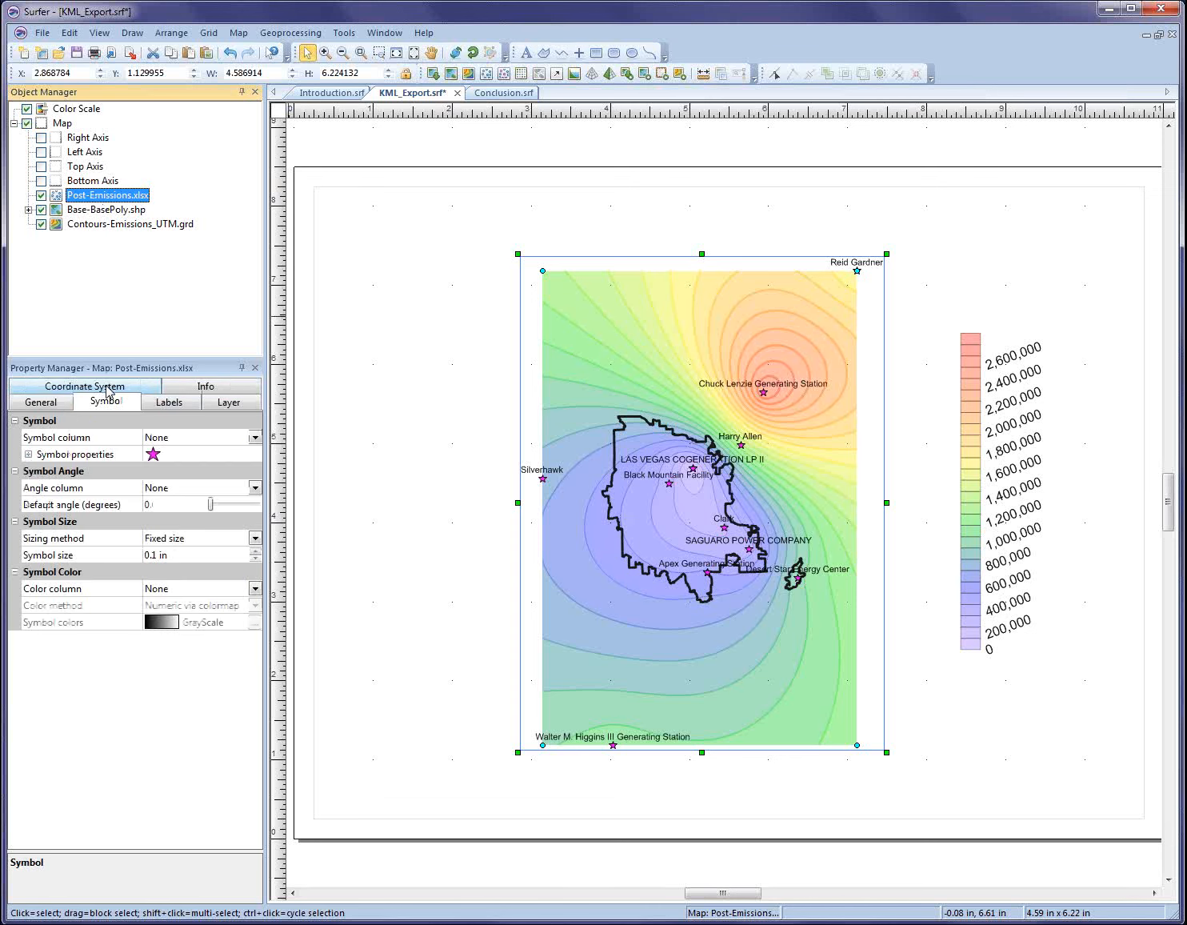
click(169, 404)
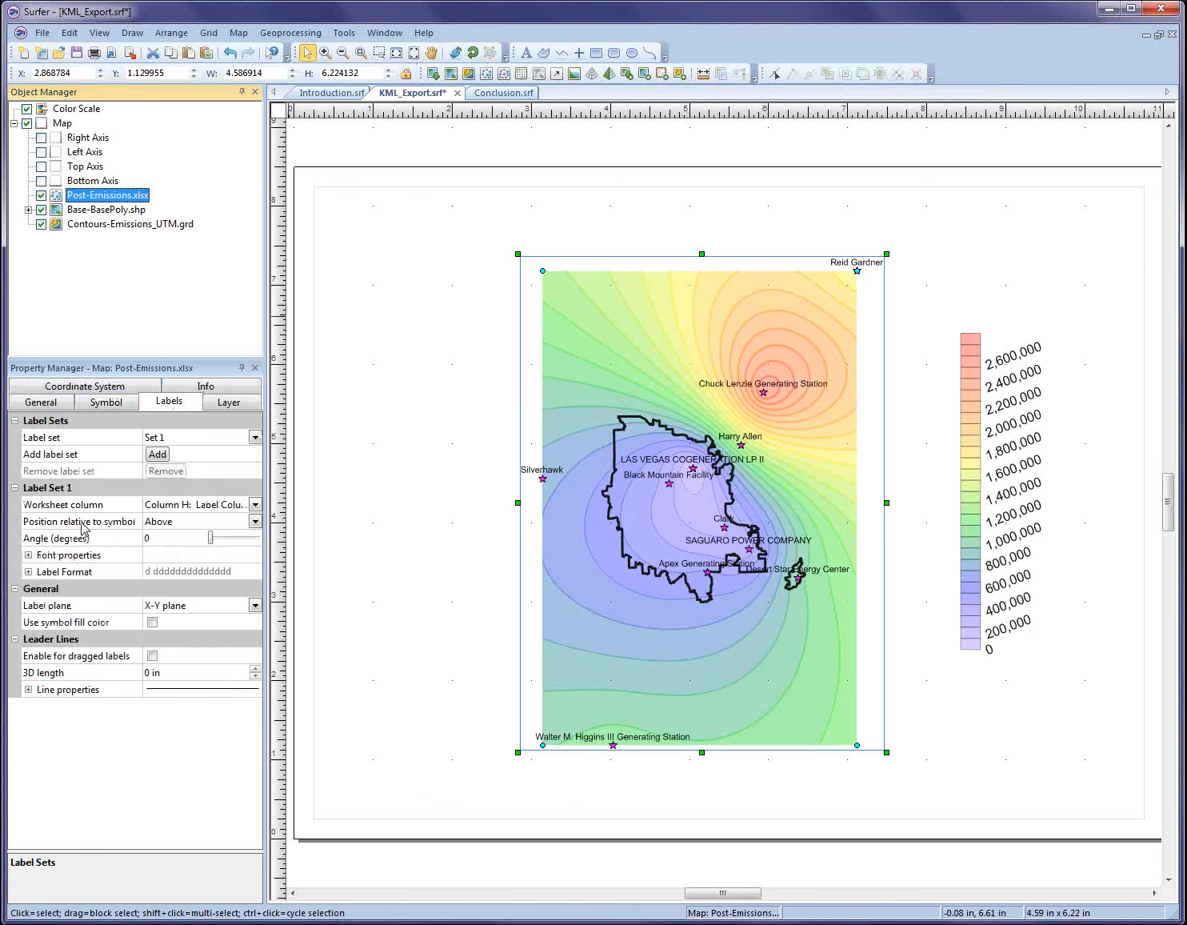
click(165, 525)
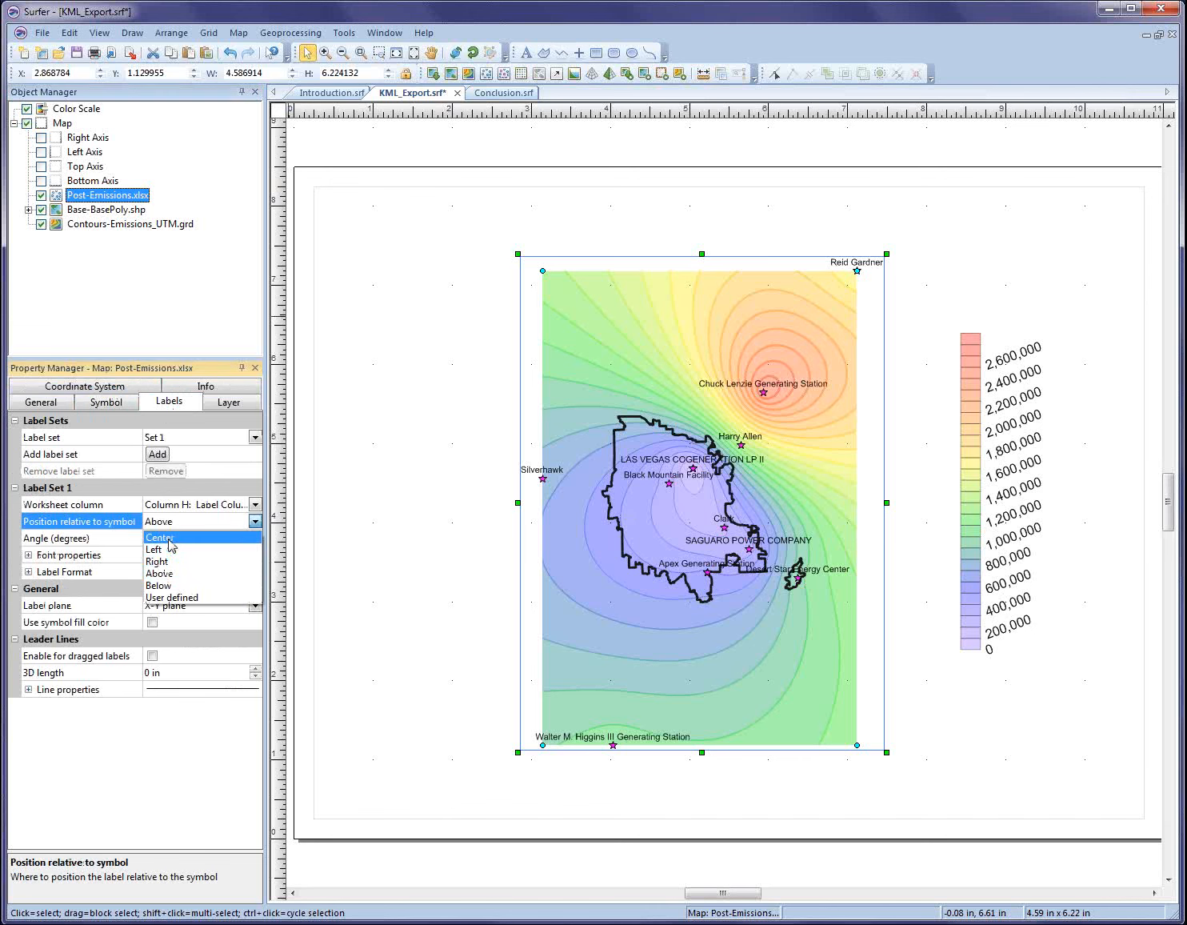
click(169, 539)
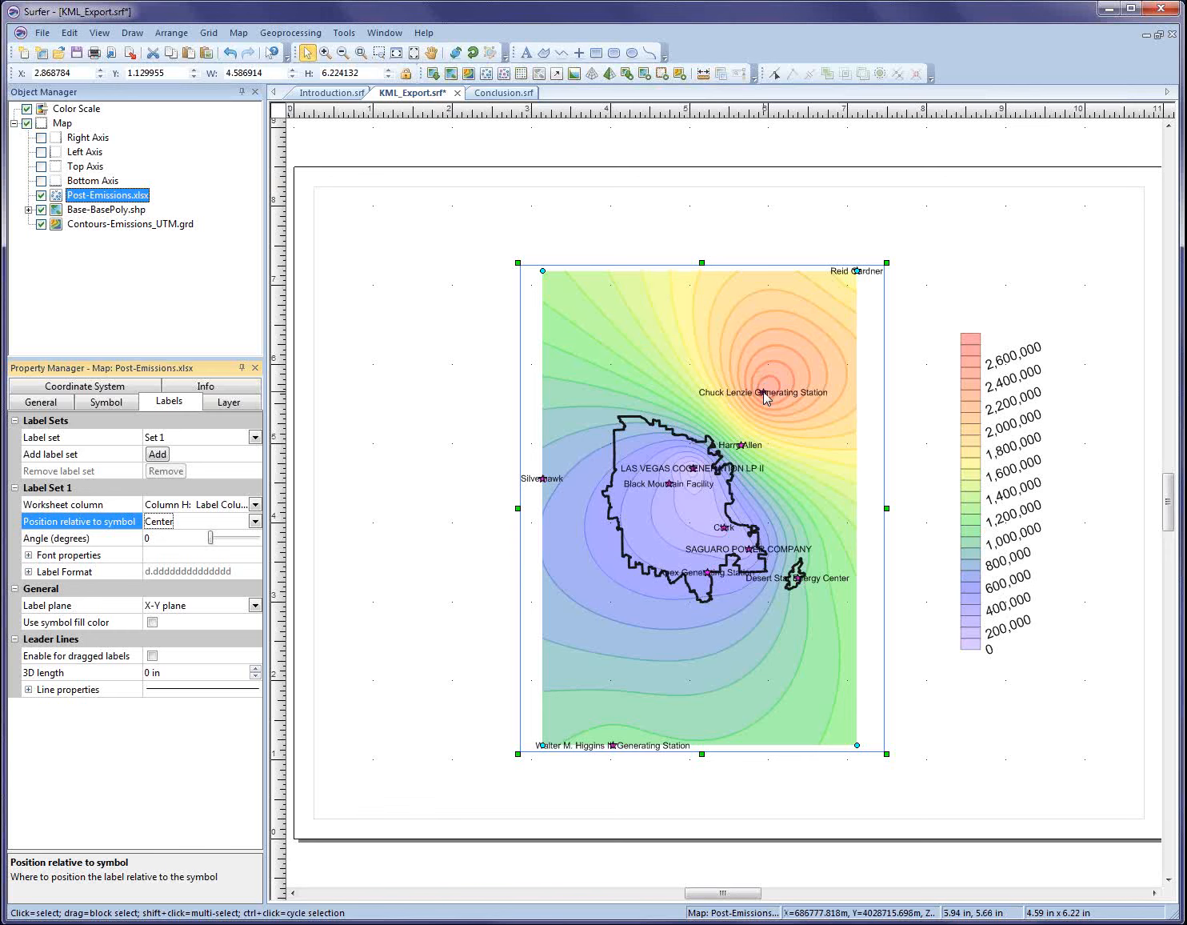
Export the map with centered labels in the Google Earth KML format under the file name KML_3
click(131, 53)
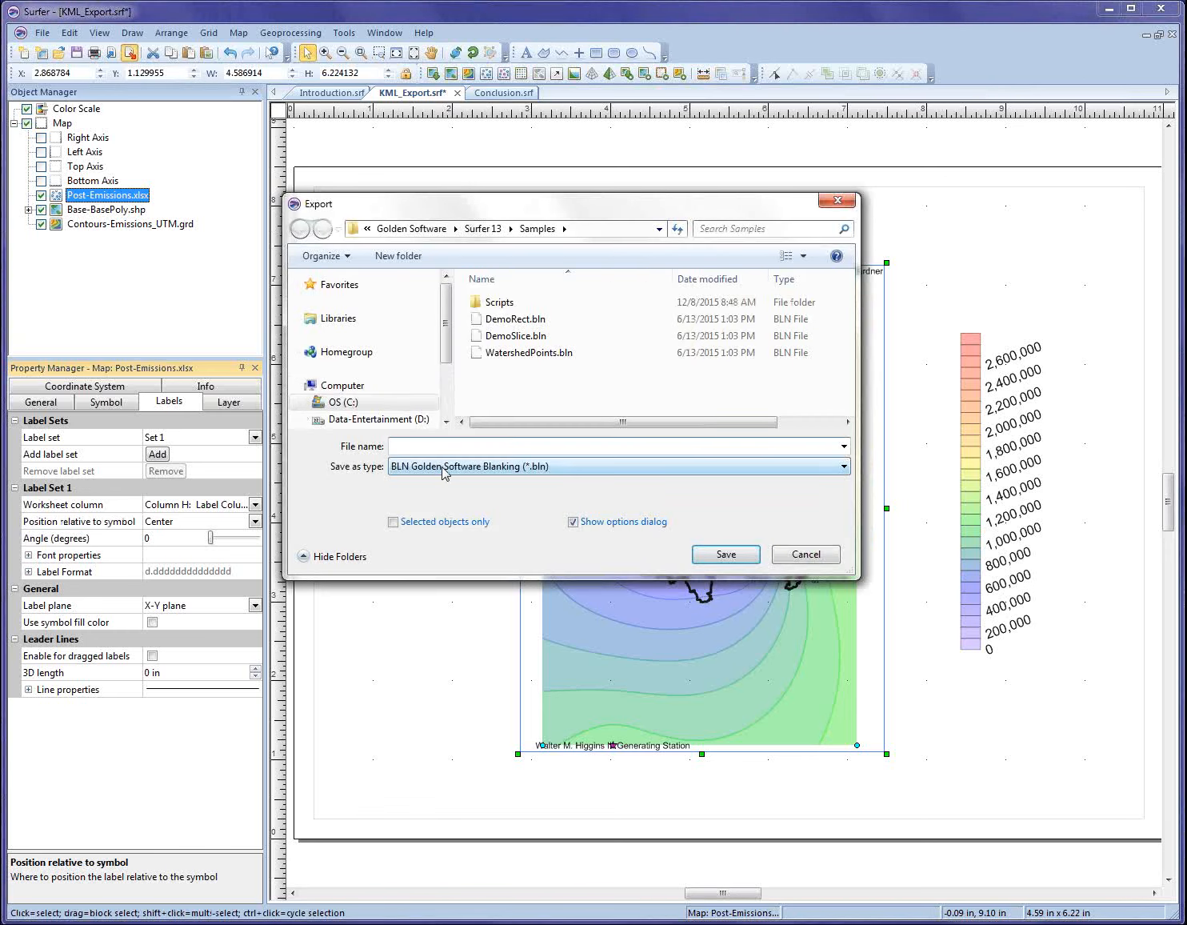
click(445, 472)
click(448, 657)
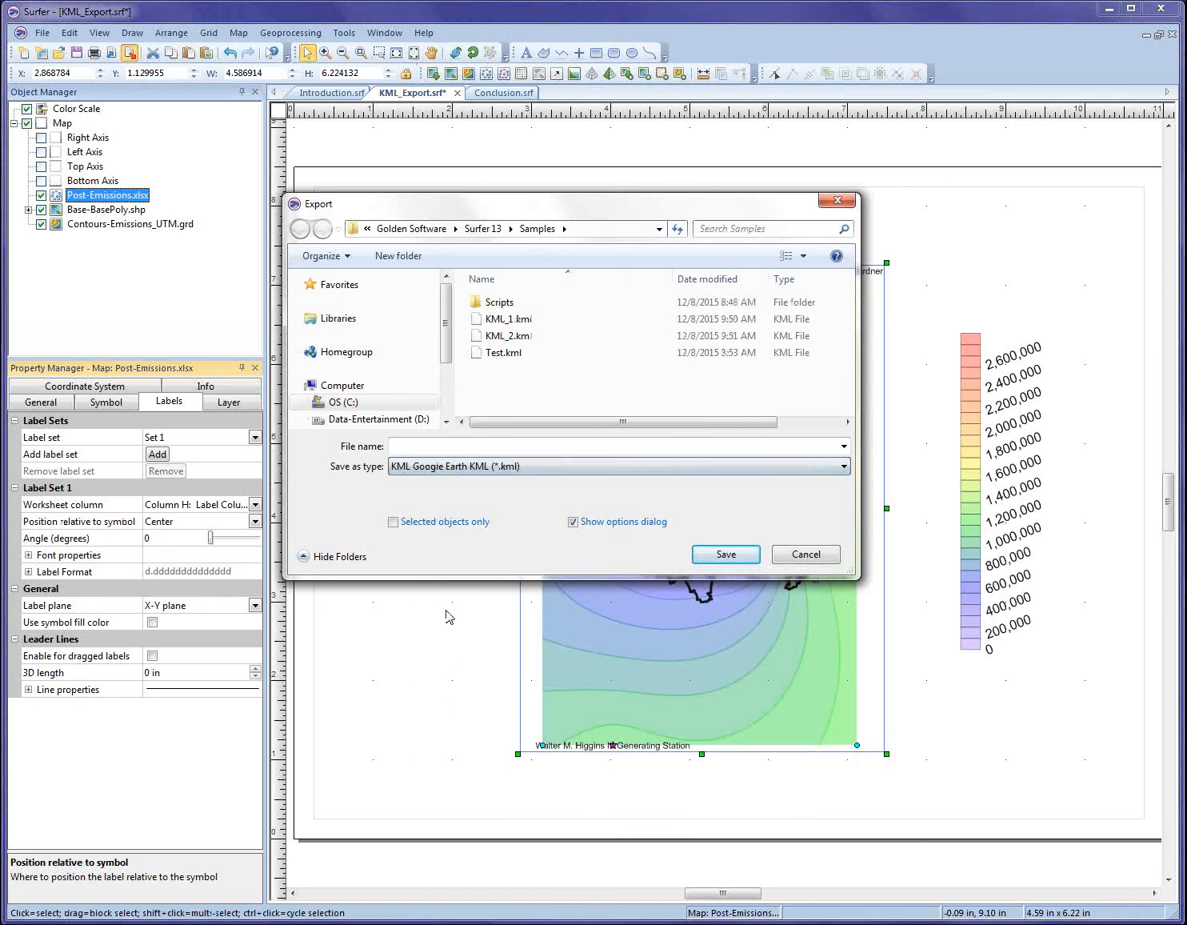
click(453, 442)
text(K)
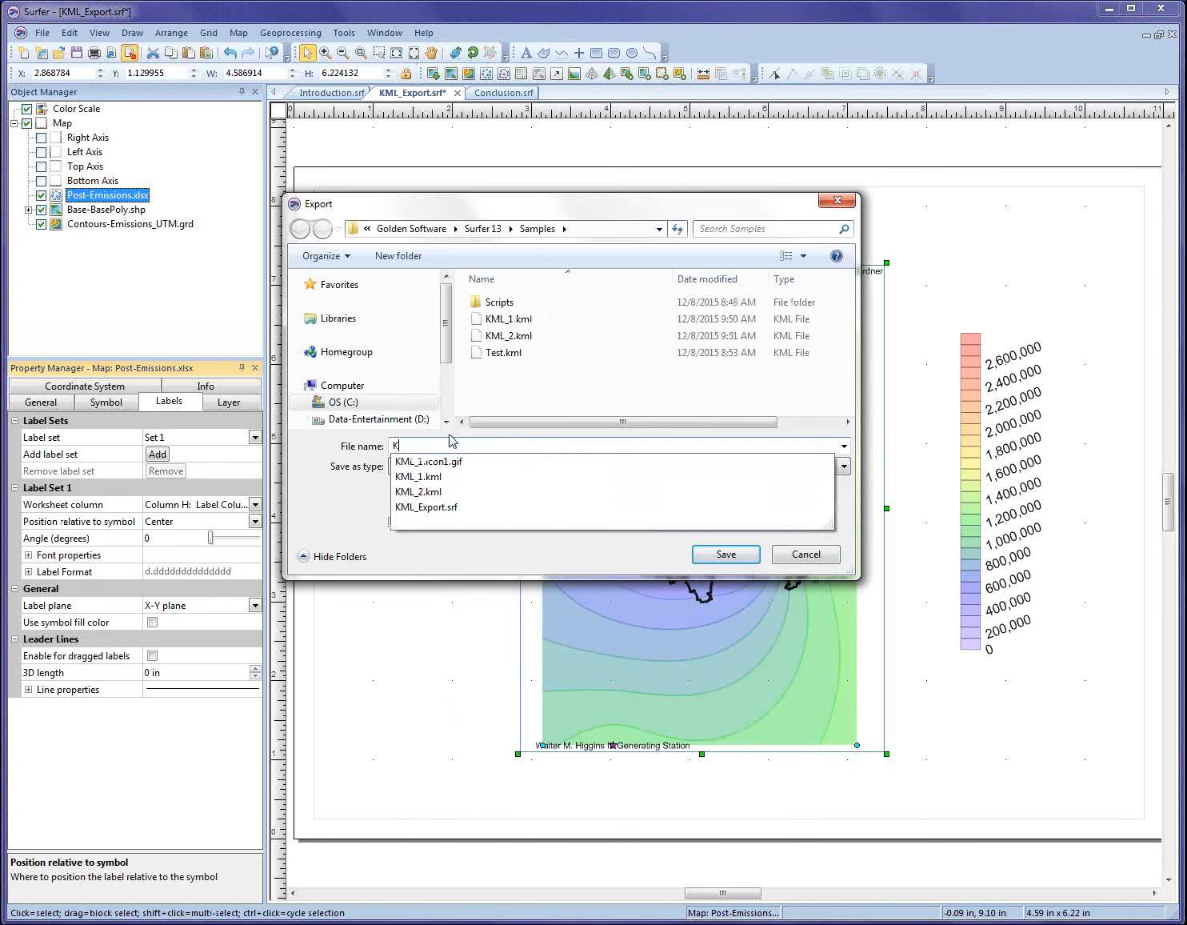
text(ML_)
key(BackSpace)
key(BackSpace)
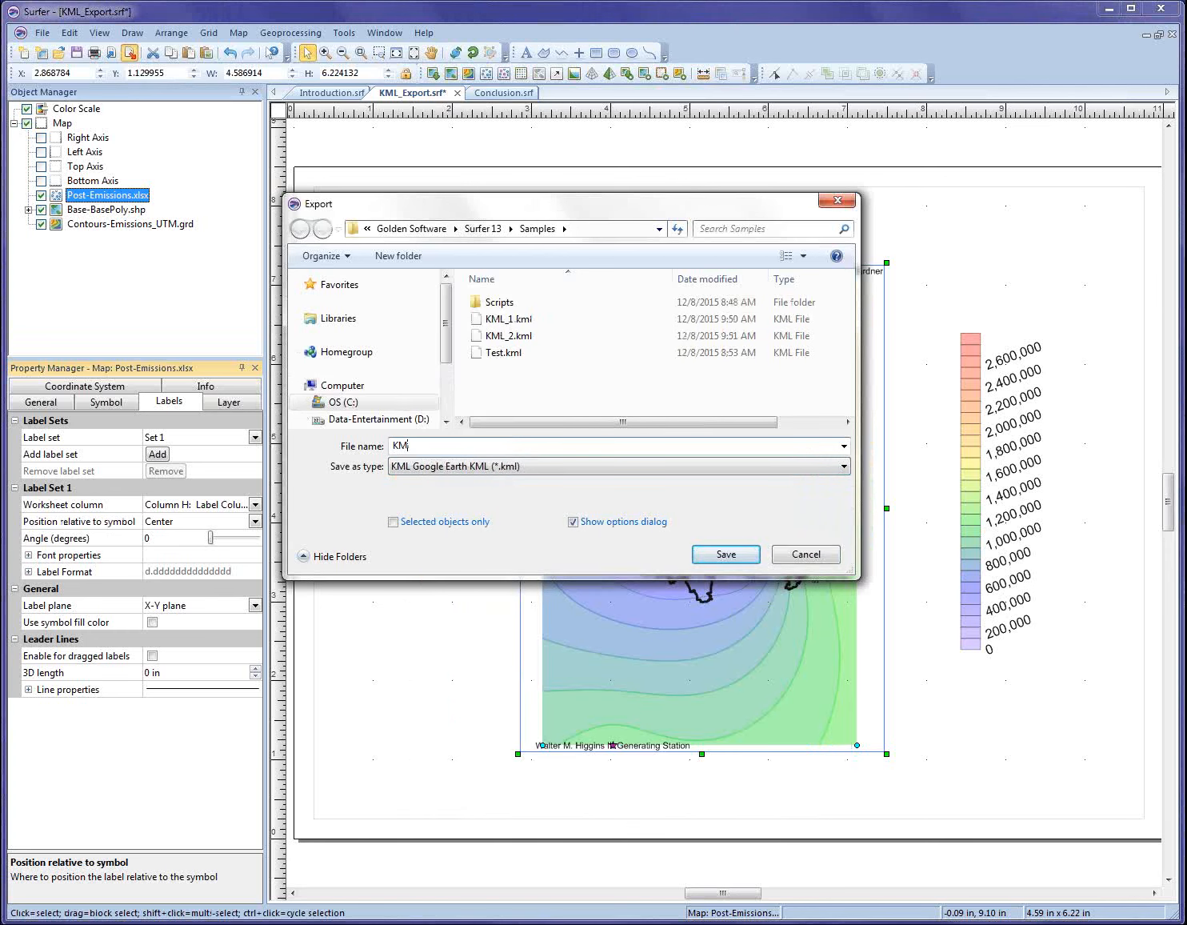
text(L)
text(_3)
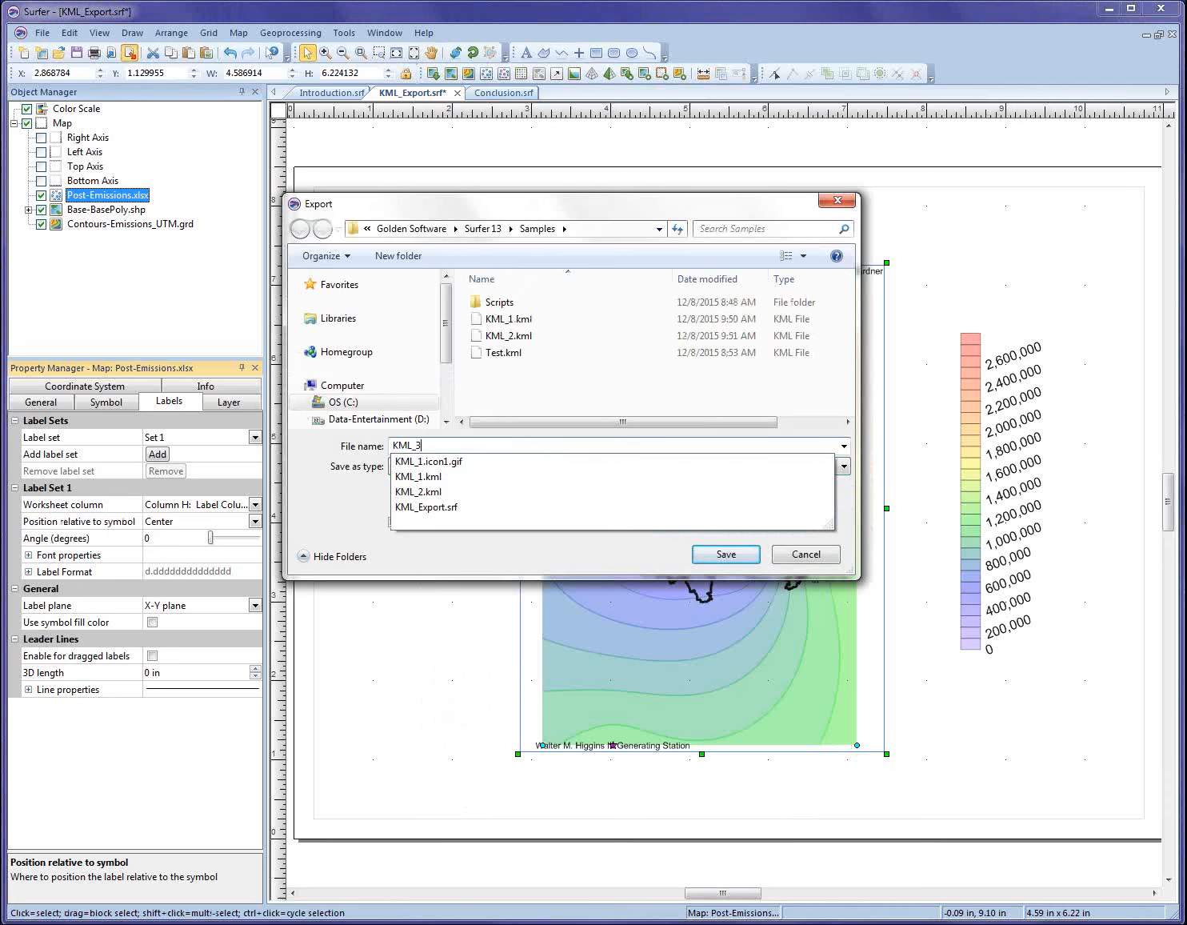
click(737, 552)
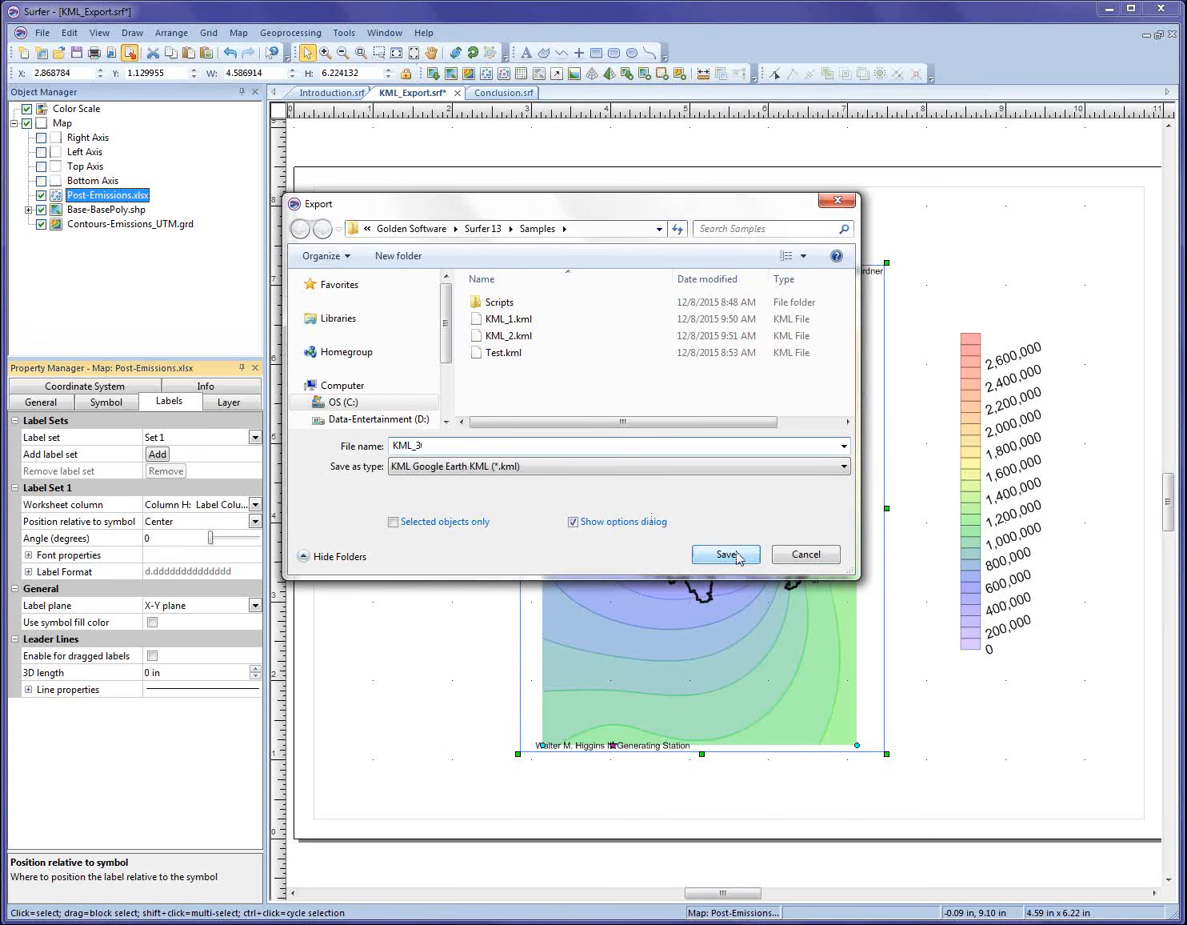
Set the KML_3 scaling source to Map: Contours-Emissions_UTM.grd and its text objects to export as placemark pins with text descriptions
click(511, 371)
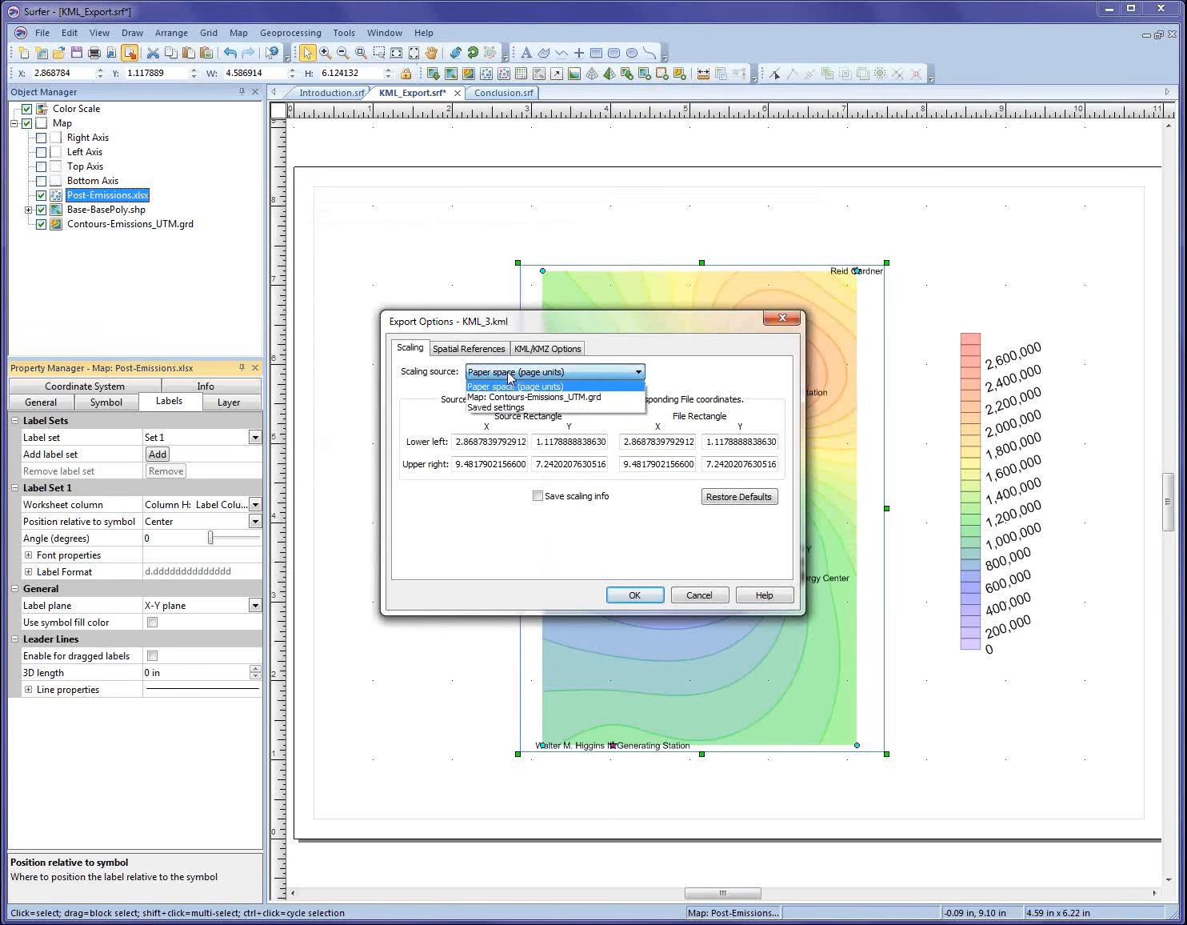
click(510, 403)
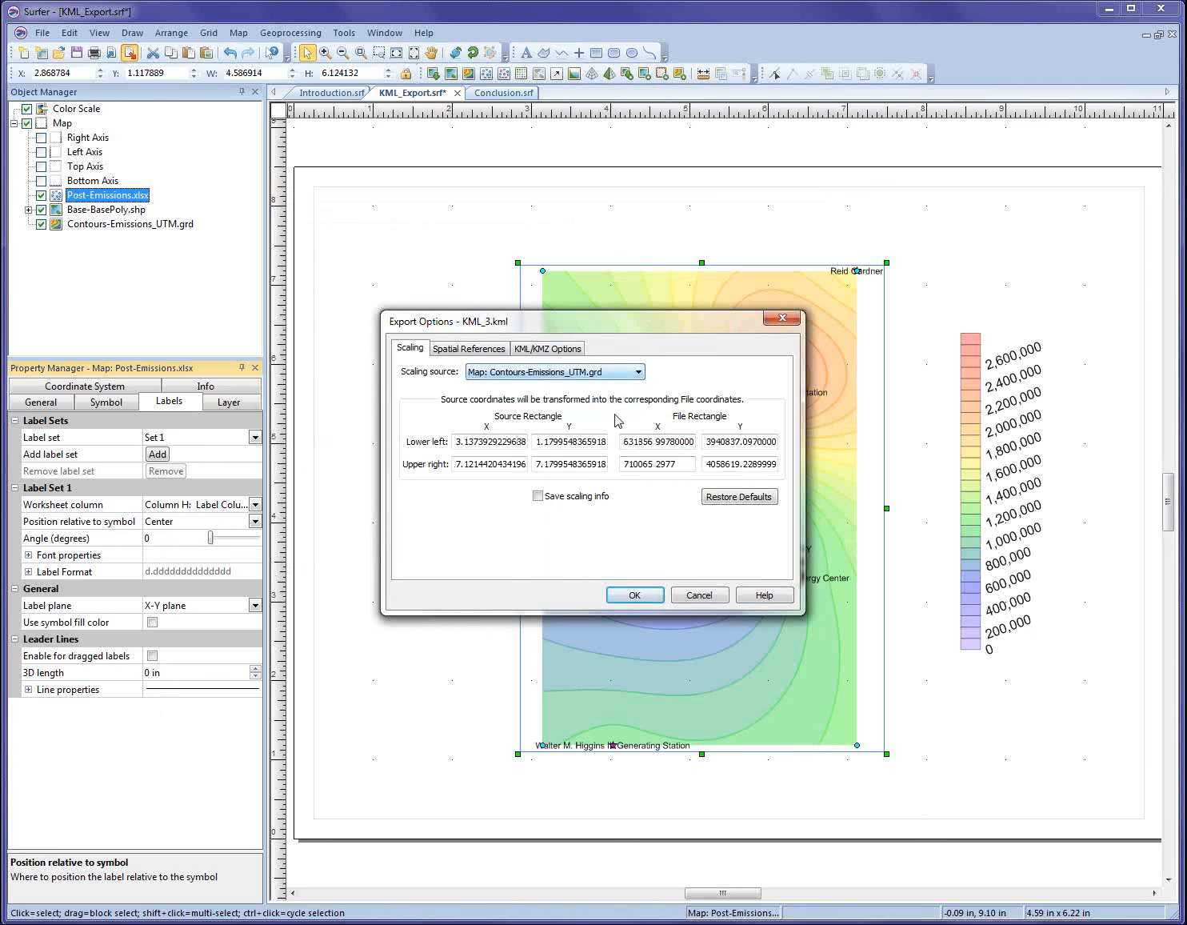
click(547, 351)
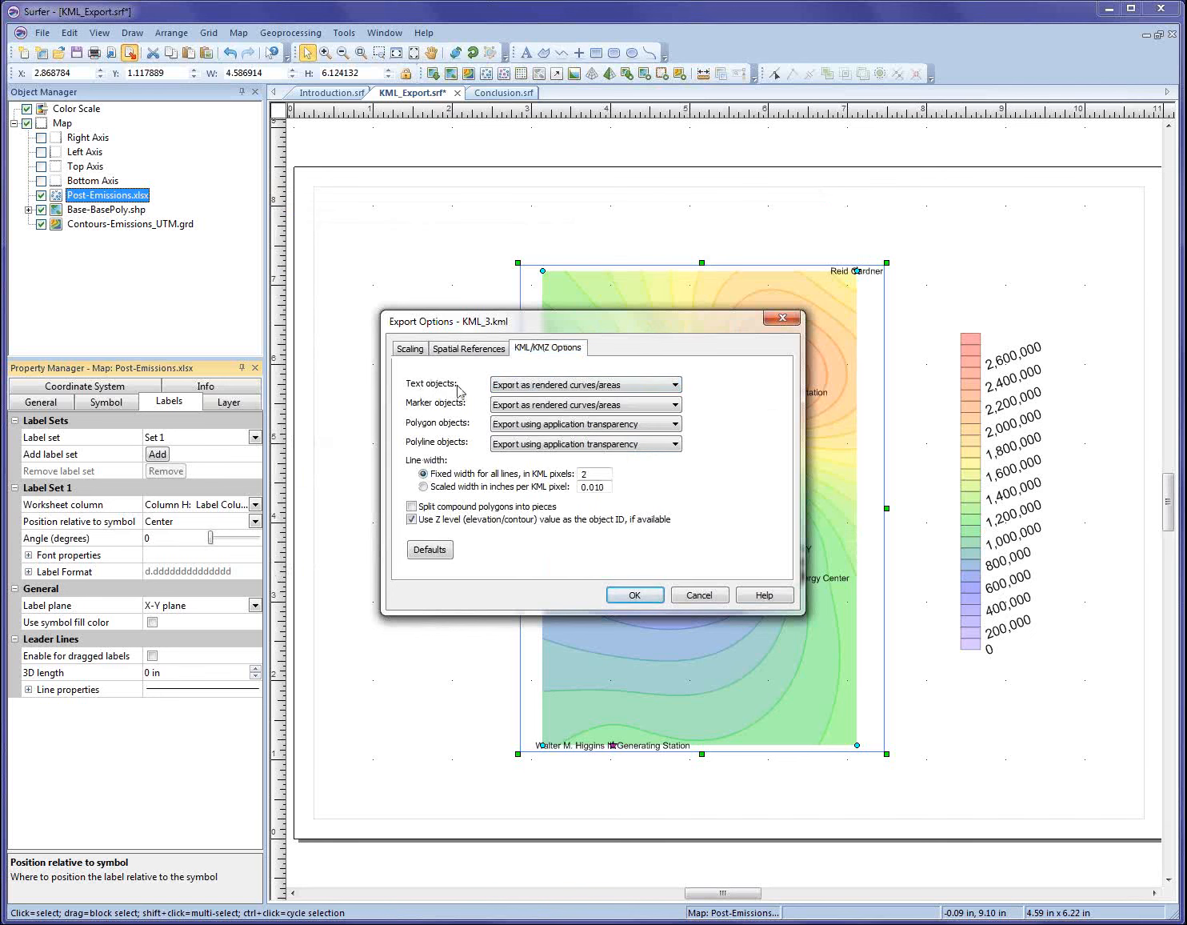
click(514, 387)
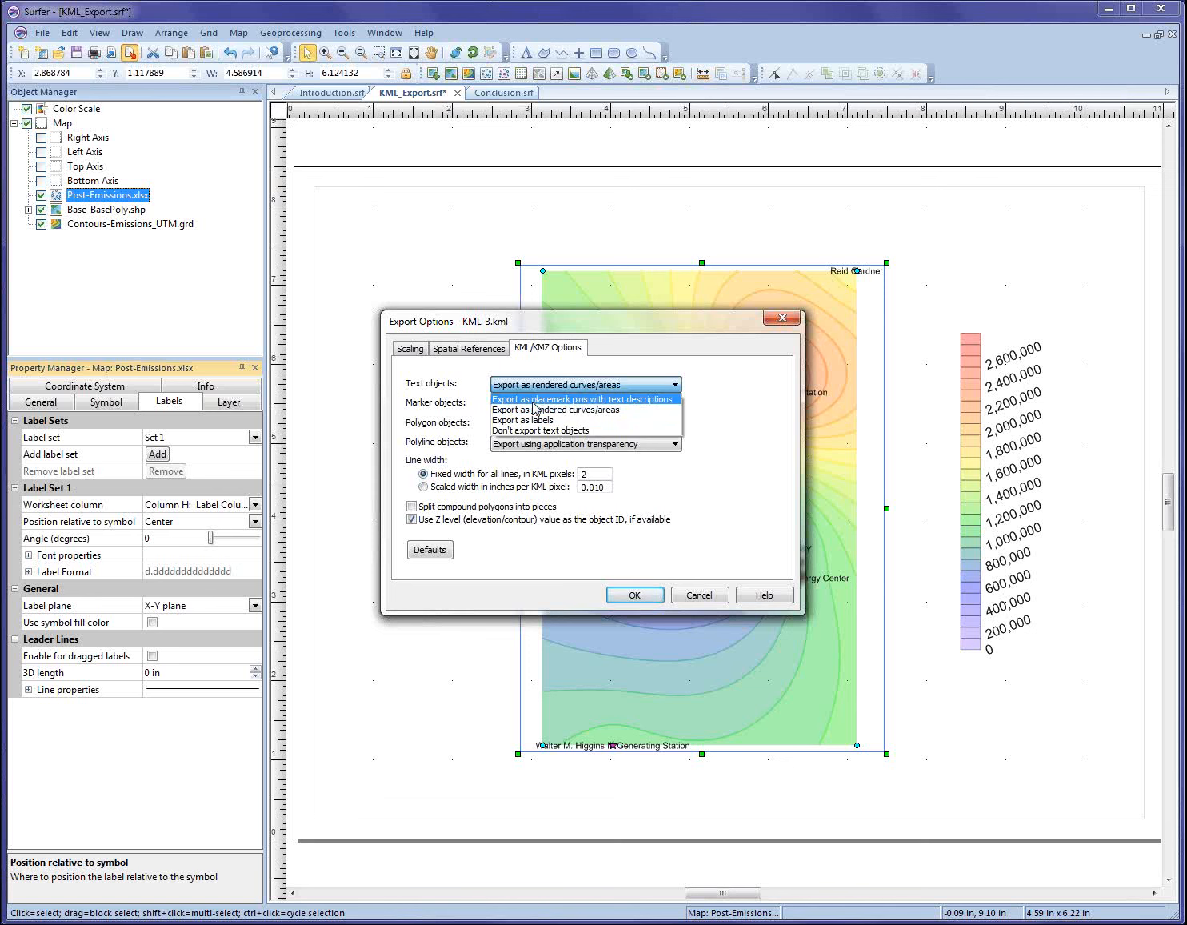
click(536, 400)
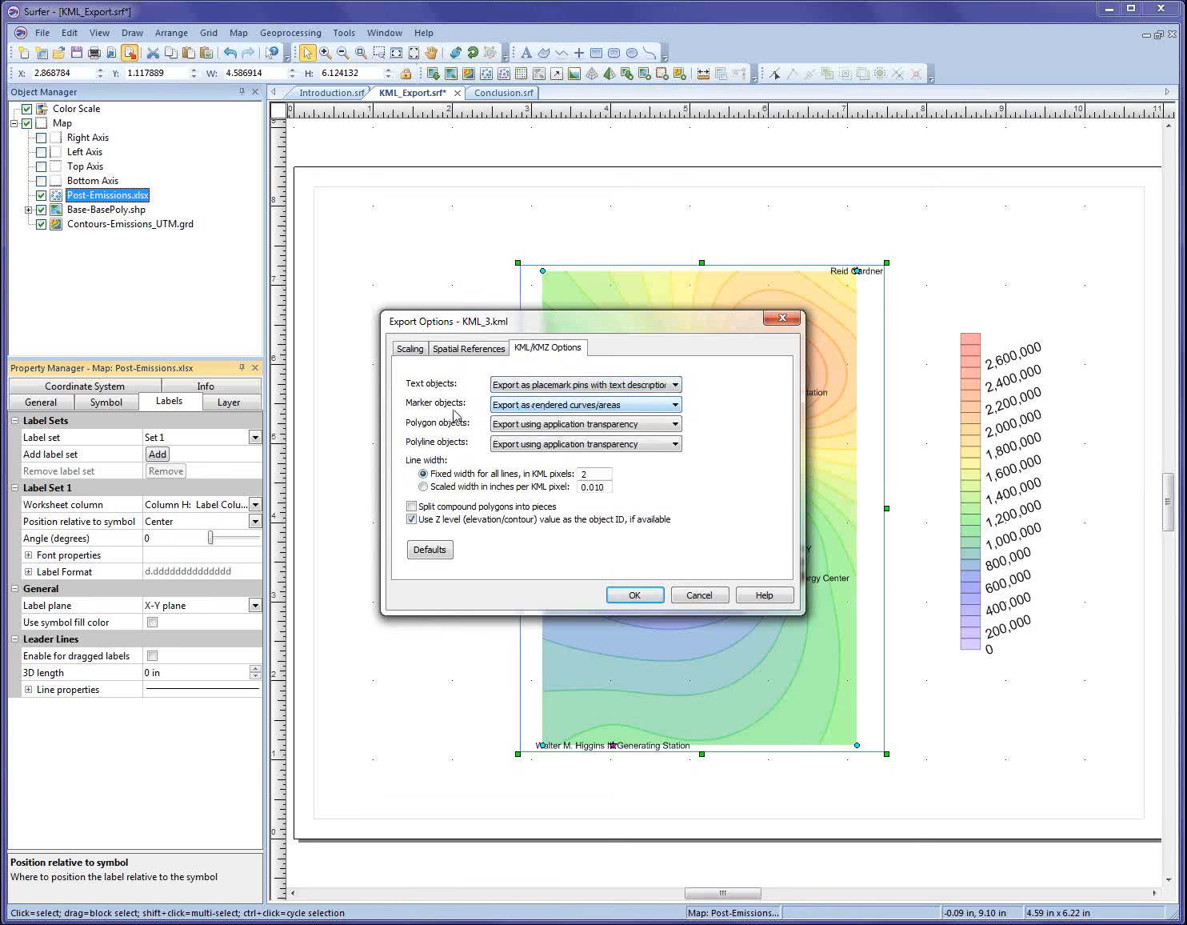
Export KML_3 without marker symbols and with line width scaled in inches per KML pixel
click(494, 406)
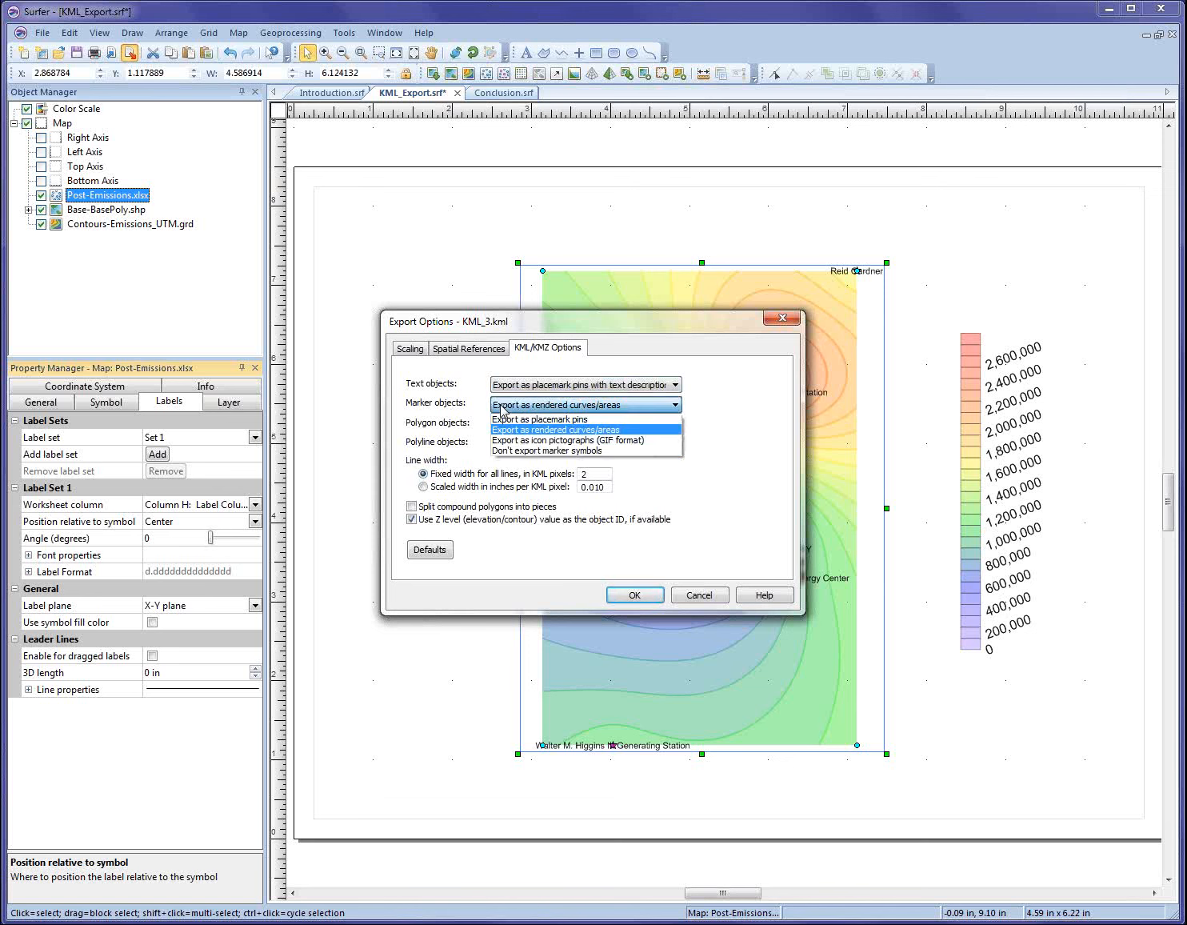
click(515, 451)
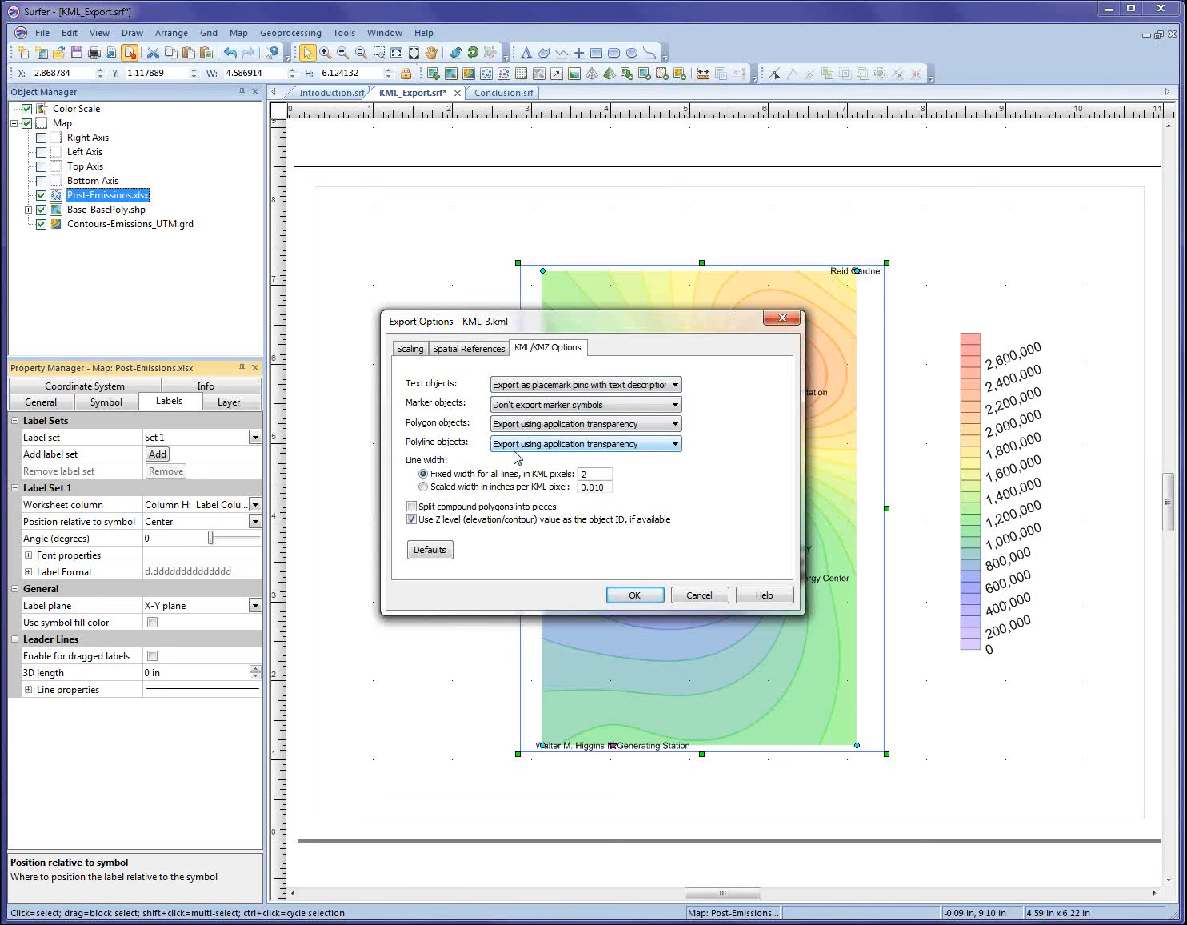
click(427, 489)
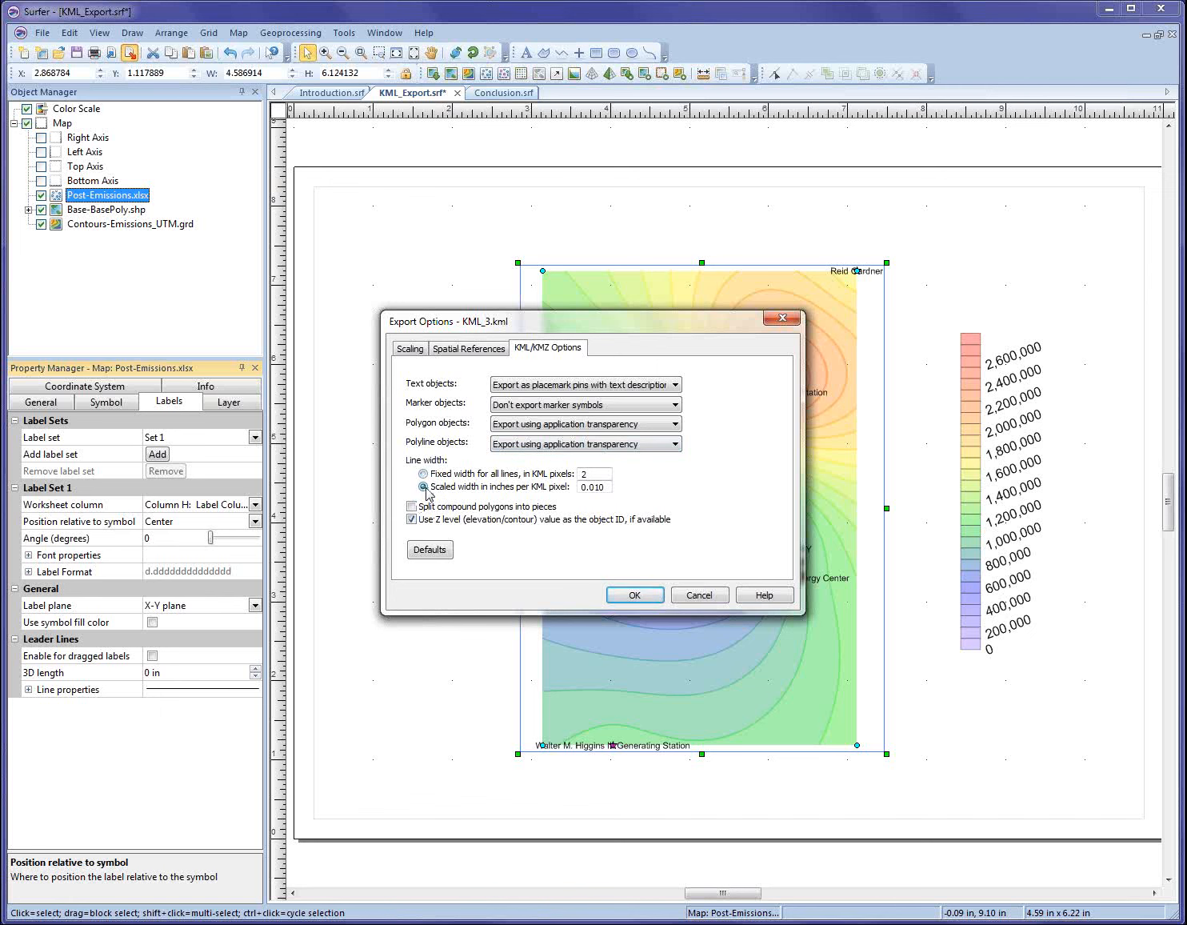
click(632, 596)
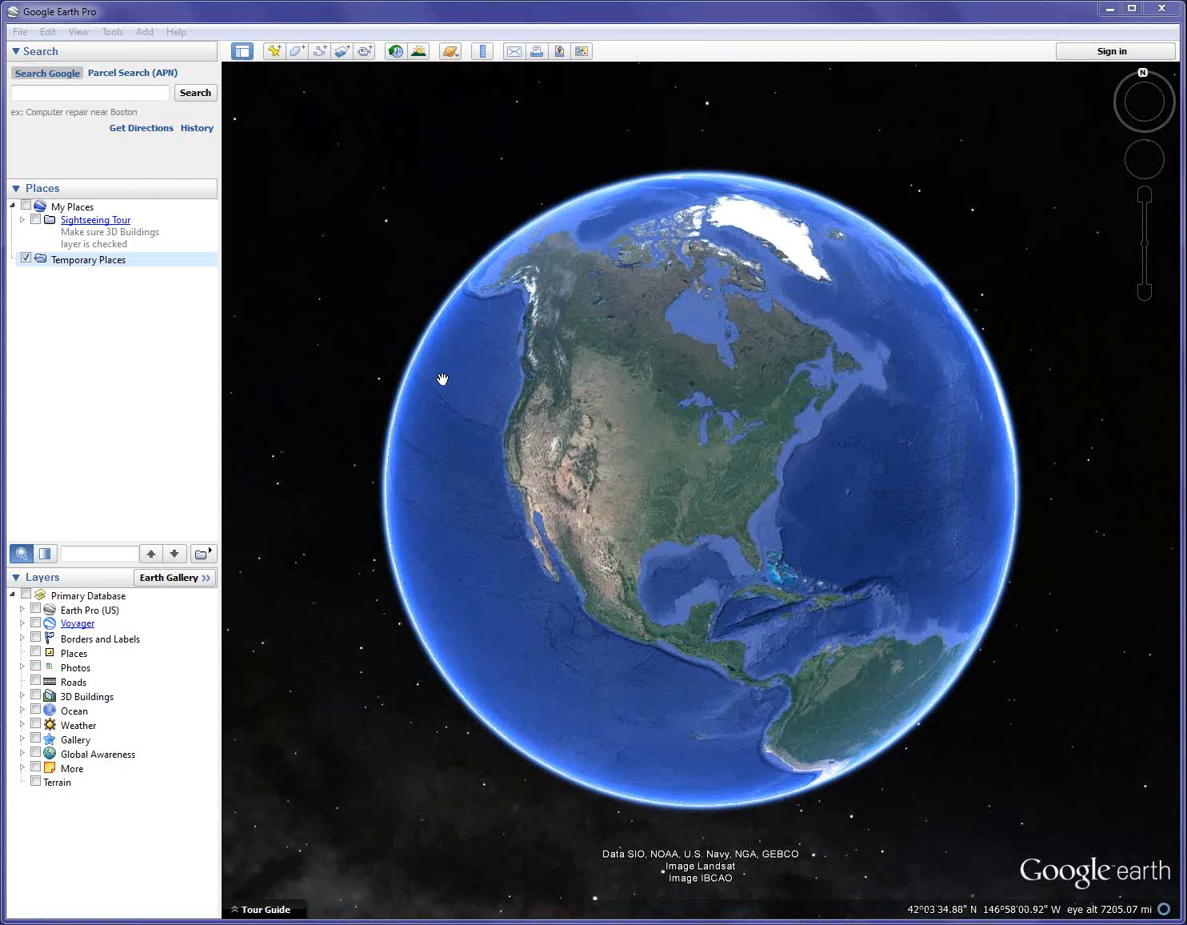
Switch to Google Earth Pro and open KML_1.kml from the Surfer 13 Samples folder
click(20, 33)
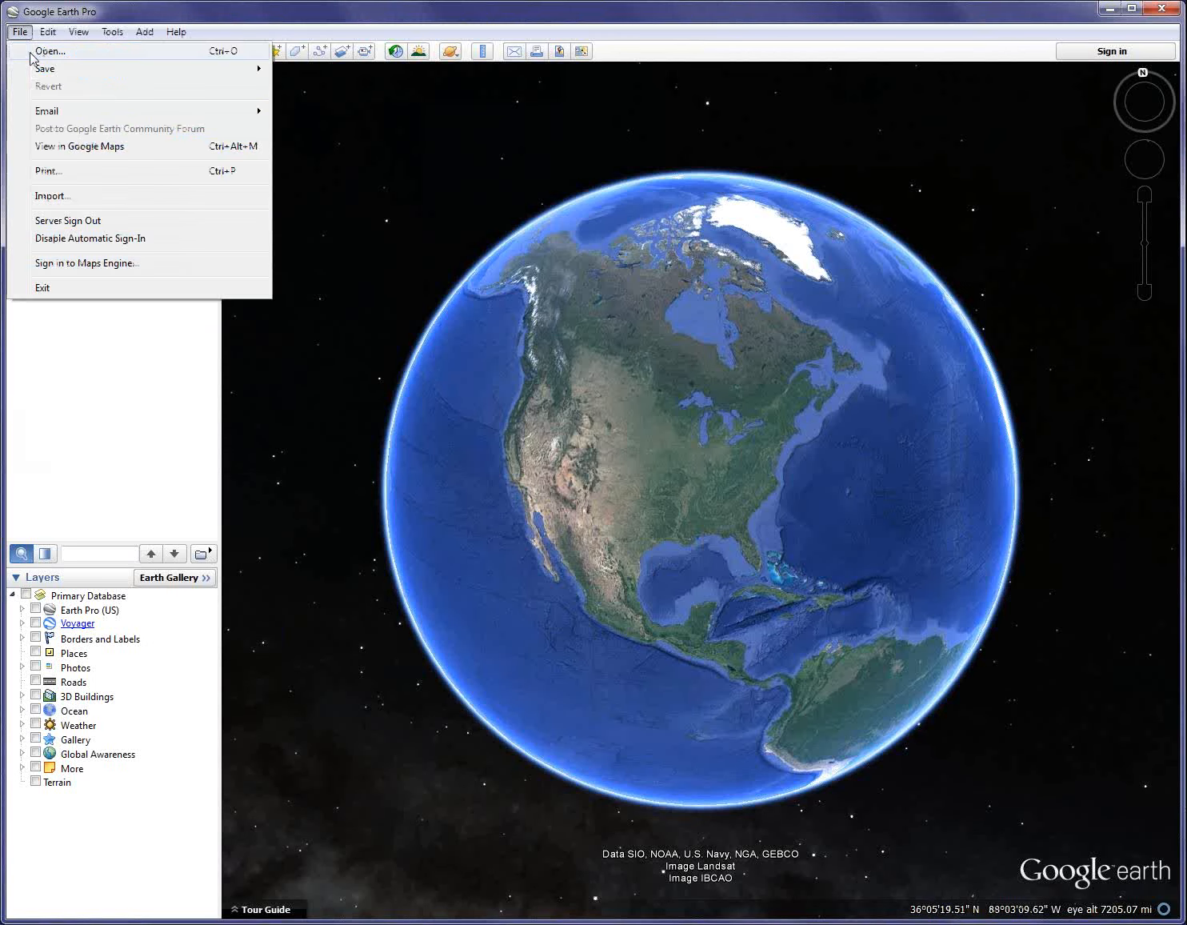
click(33, 52)
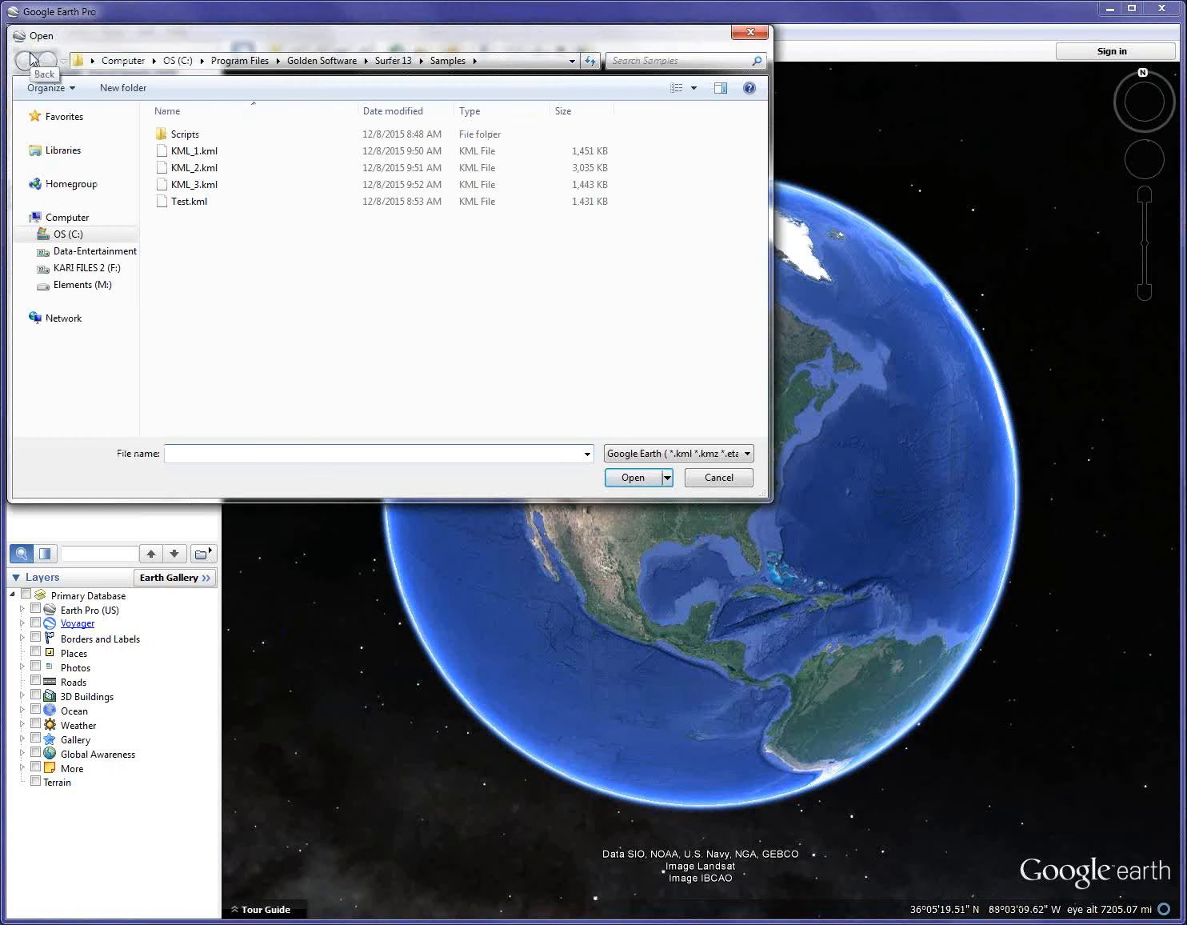
click(212, 154)
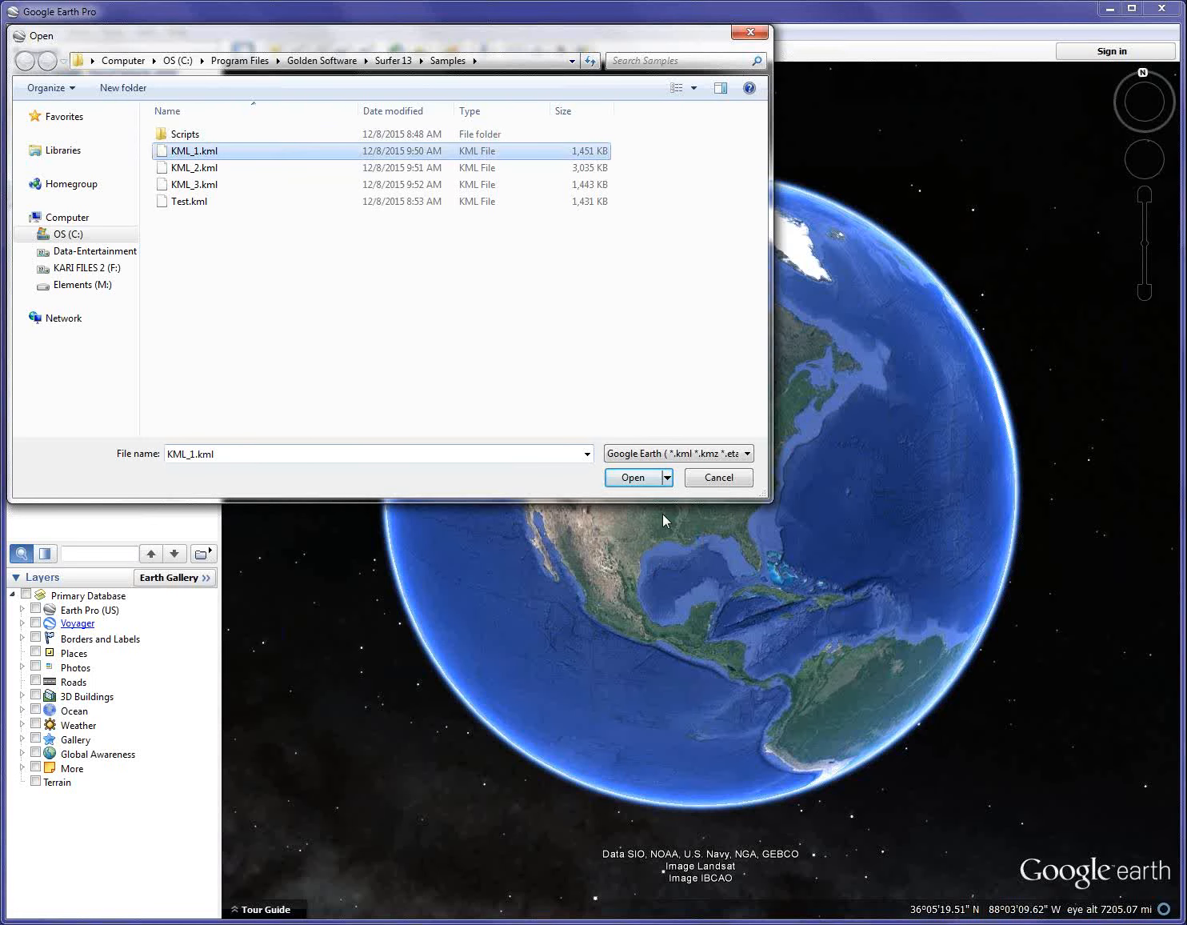
click(632, 478)
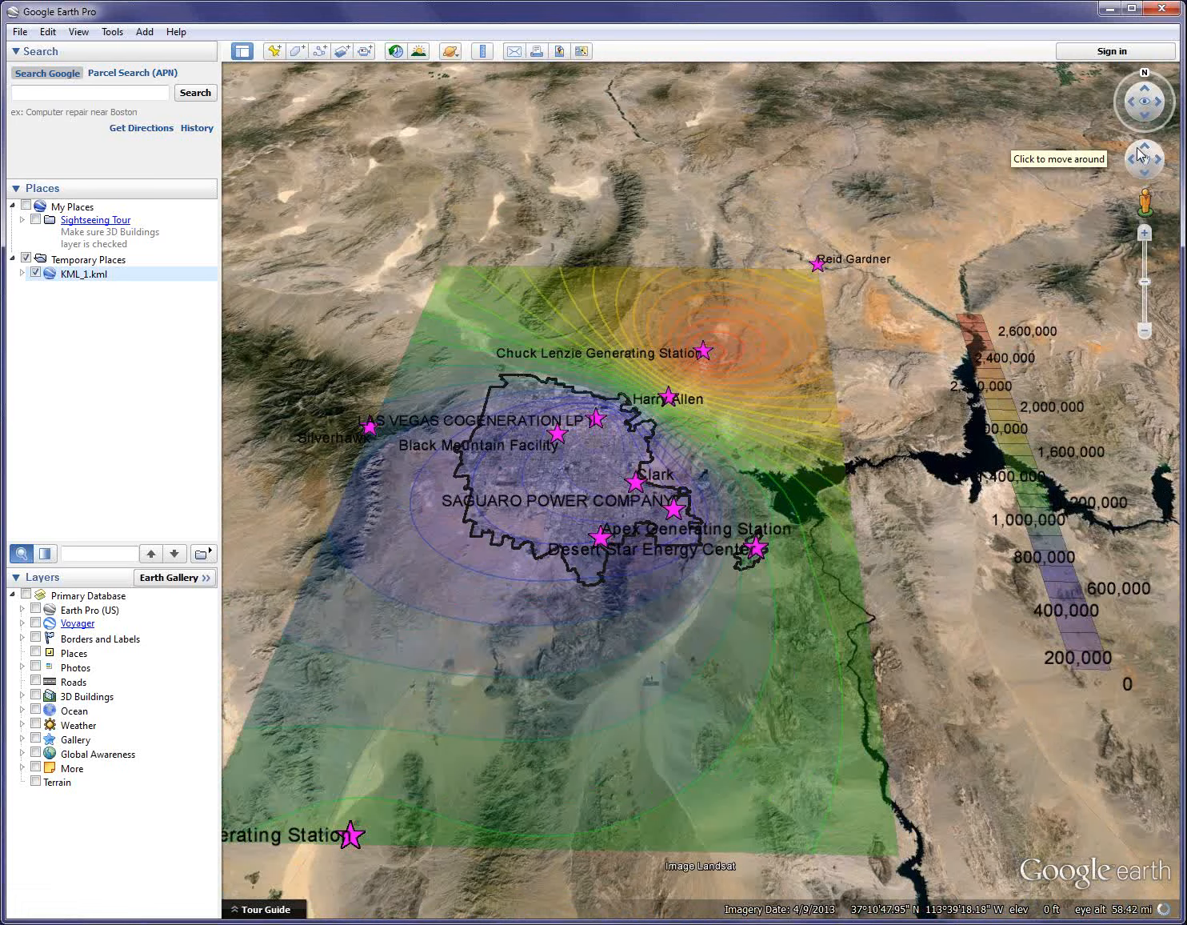
View the whole KML_1 emissions map and its color scale from directly above with north up
click(1142, 150)
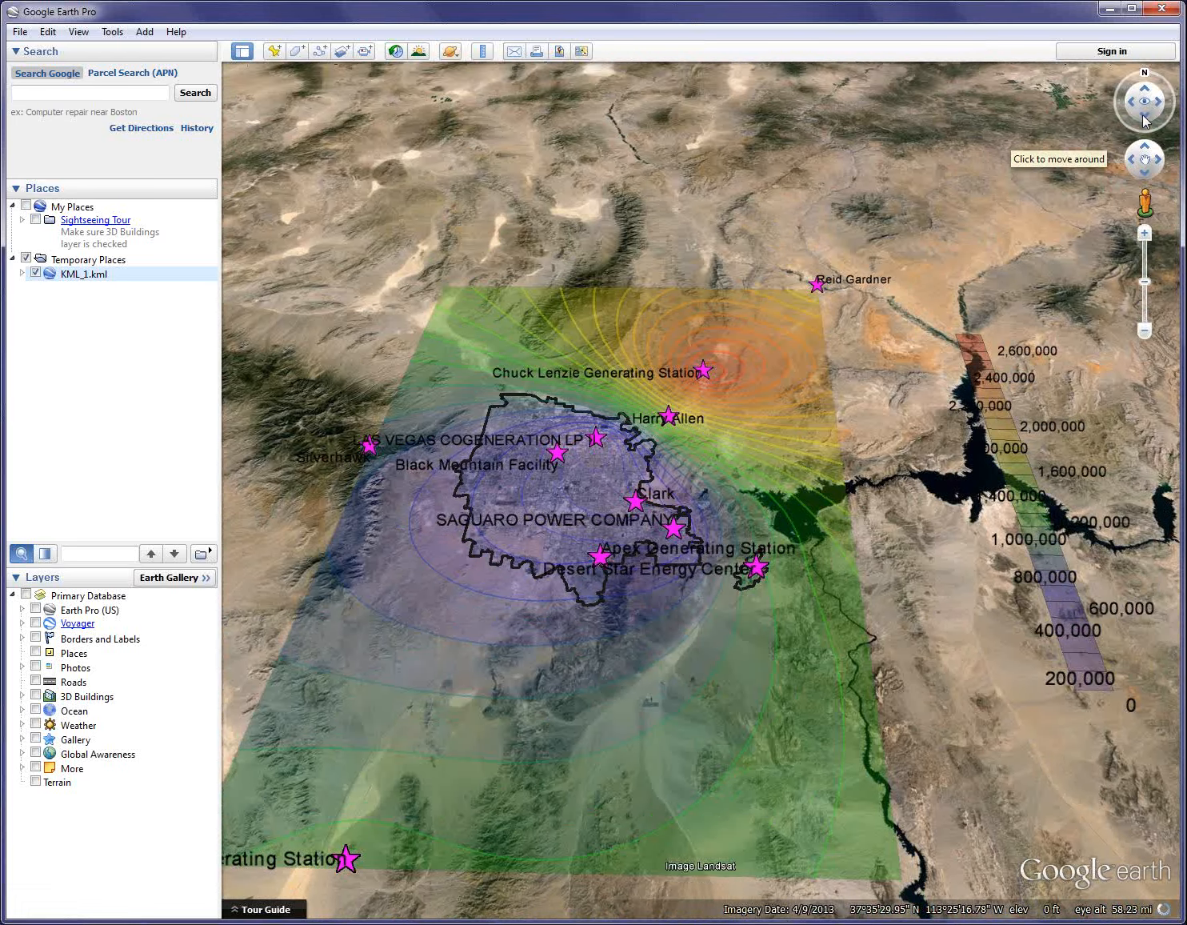
click(1143, 120)
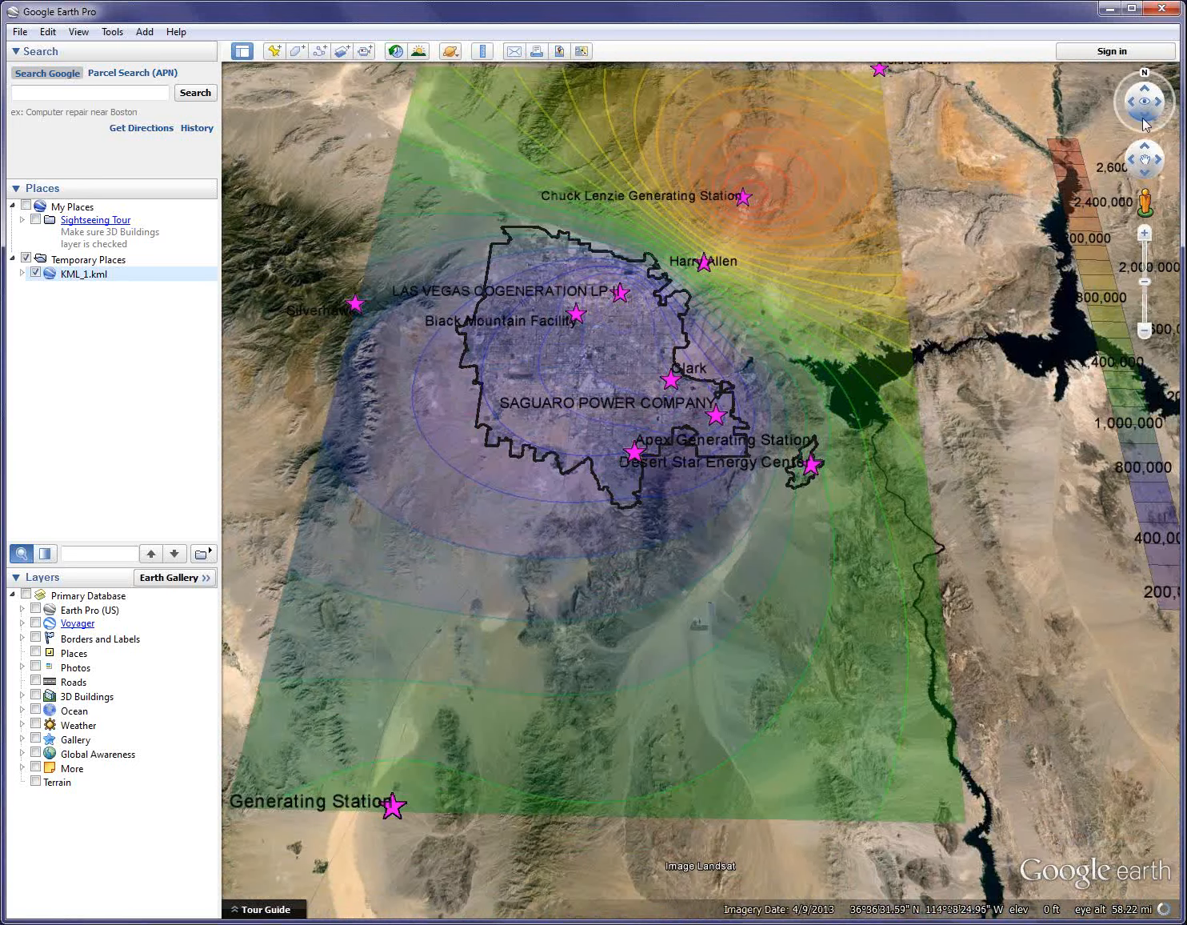
click(1146, 120)
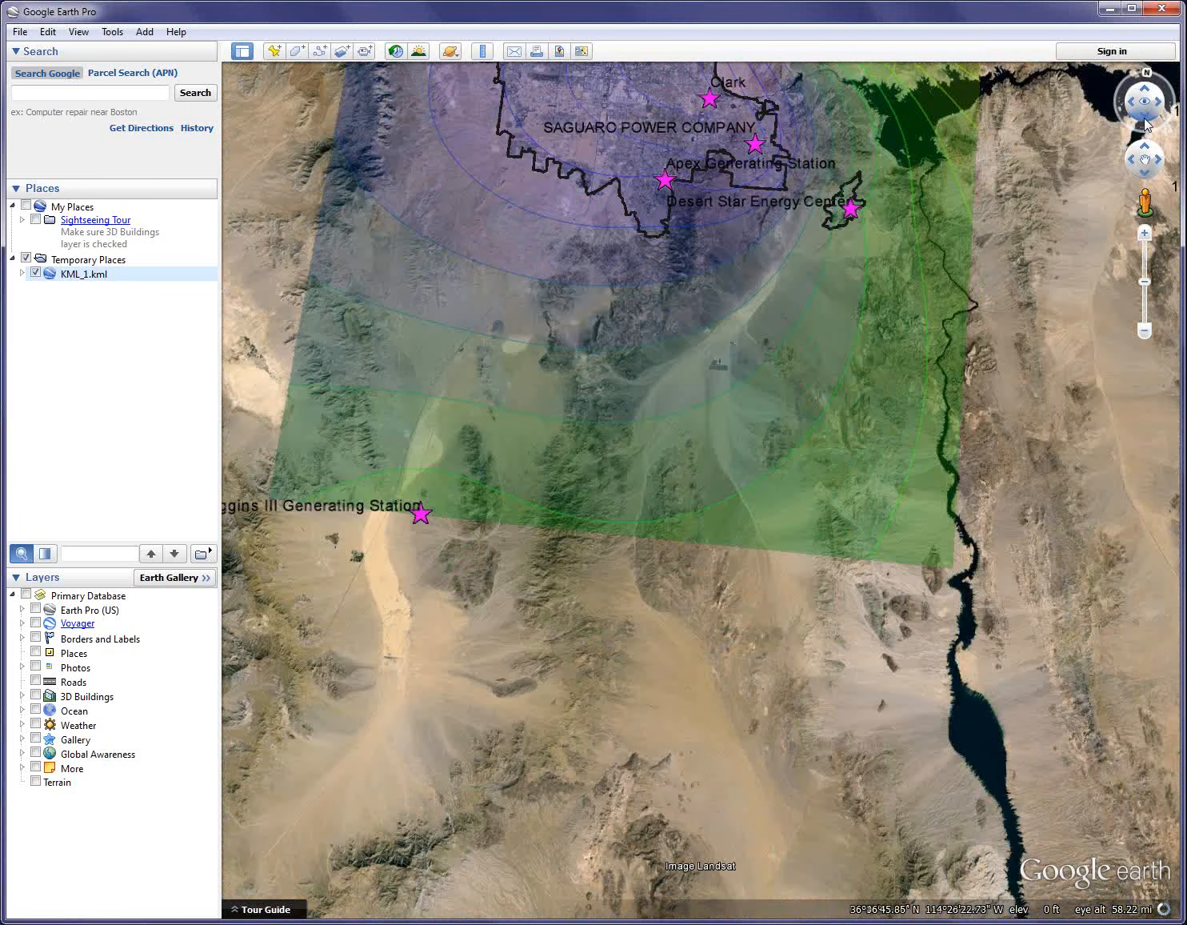
scroll(743, 306, down, 3)
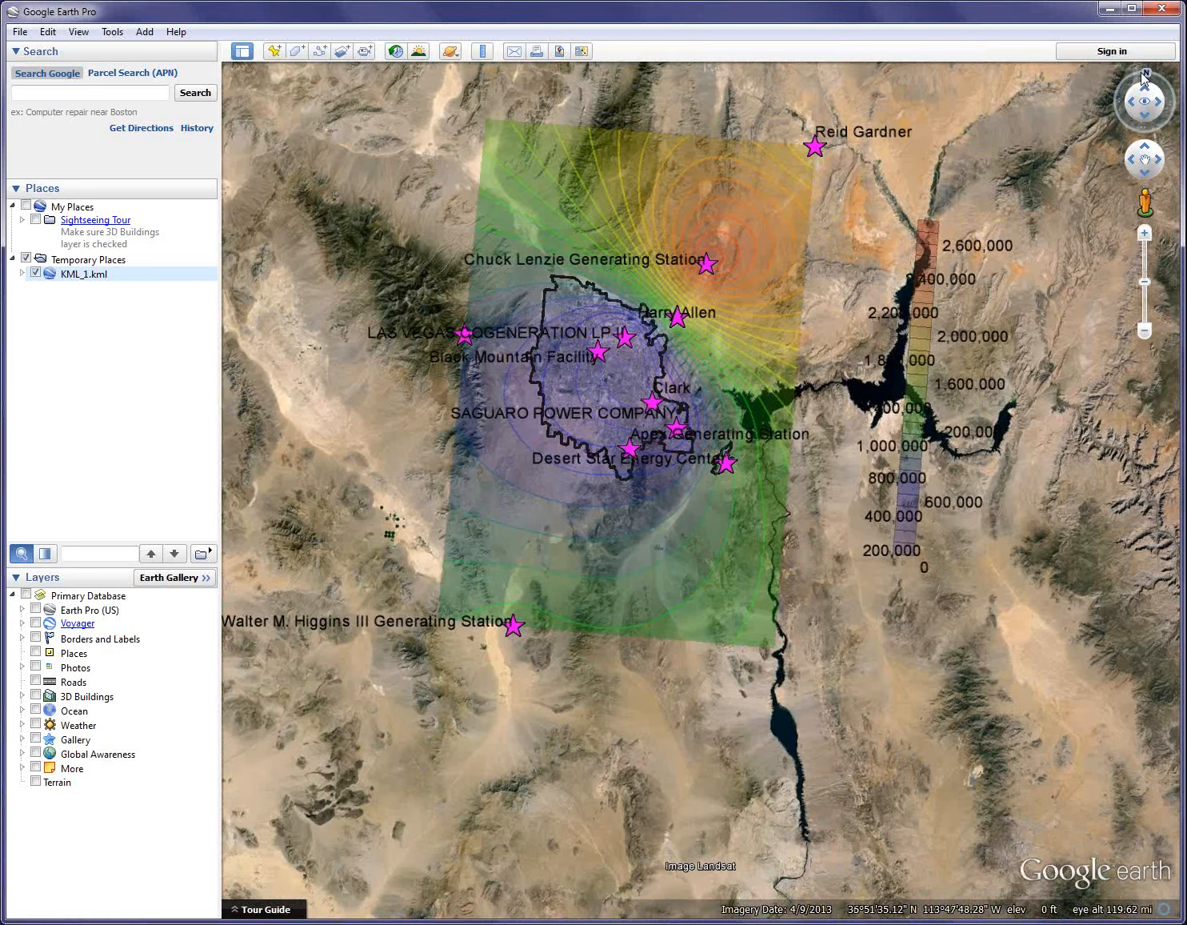
click(1144, 80)
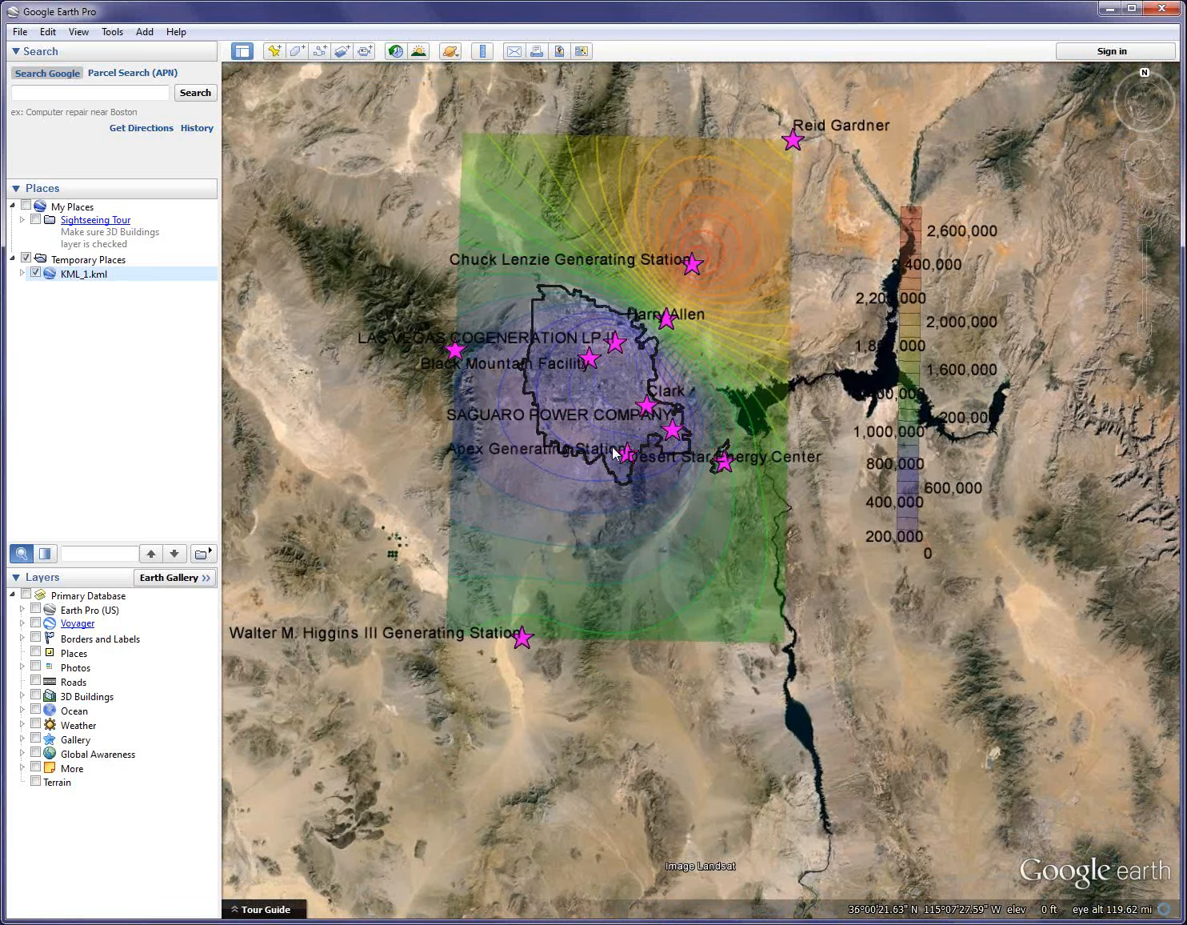
Examine how the KML_1 power plant labels and star symbols are placed at different zoom levels
scroll(615, 453, up, 2)
scroll(620, 453, down, 3)
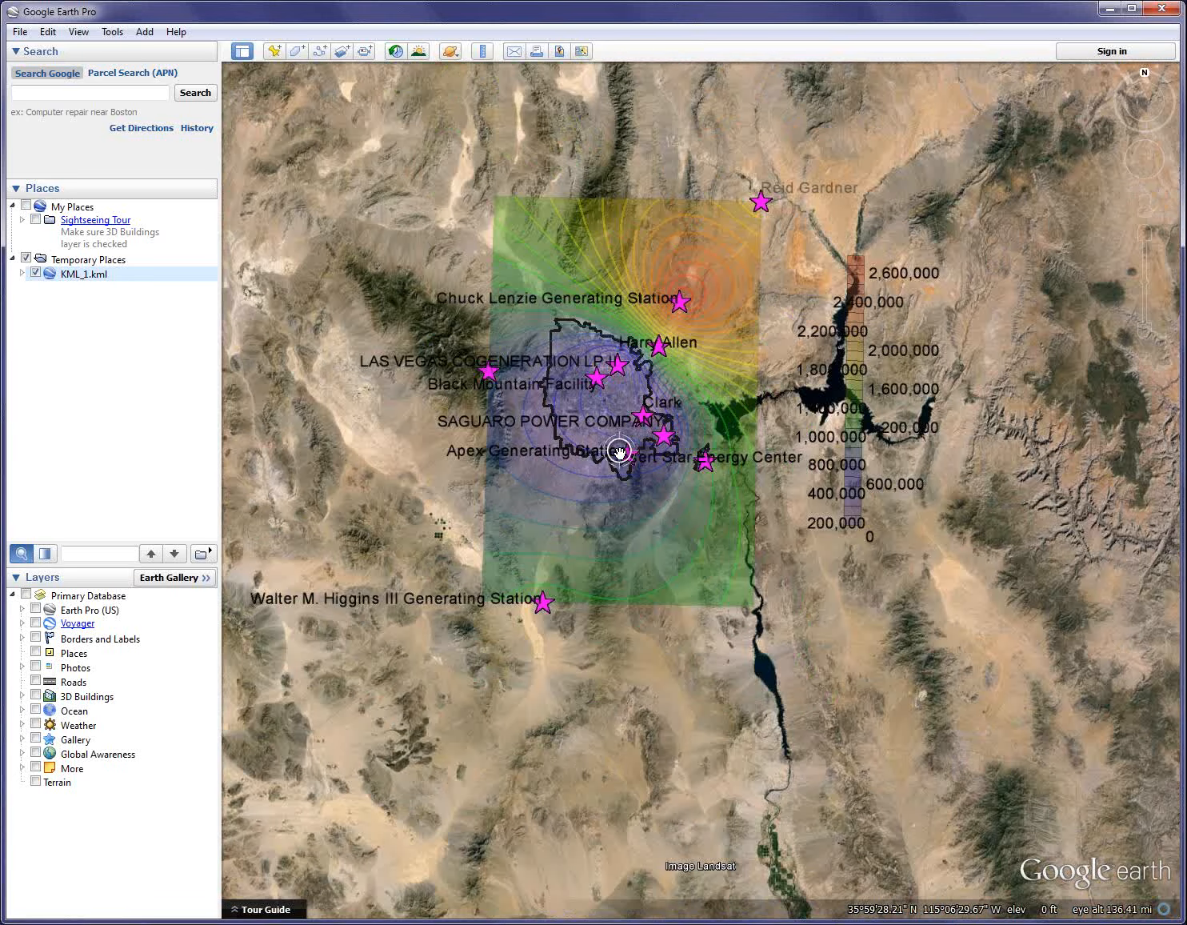
scroll(622, 468, up, 1)
scroll(624, 472, up, 2)
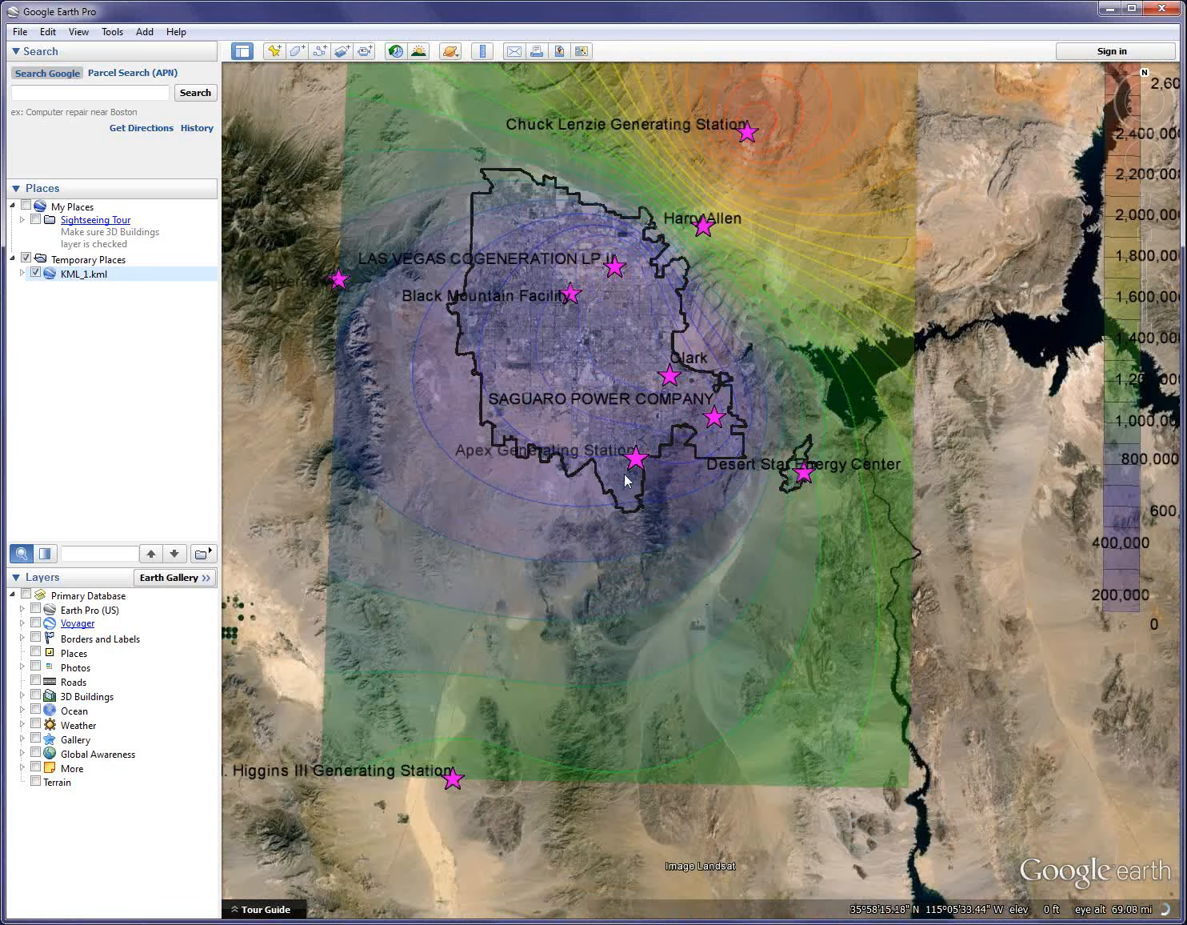
scroll(632, 472, down, 2)
scroll(634, 470, down, 3)
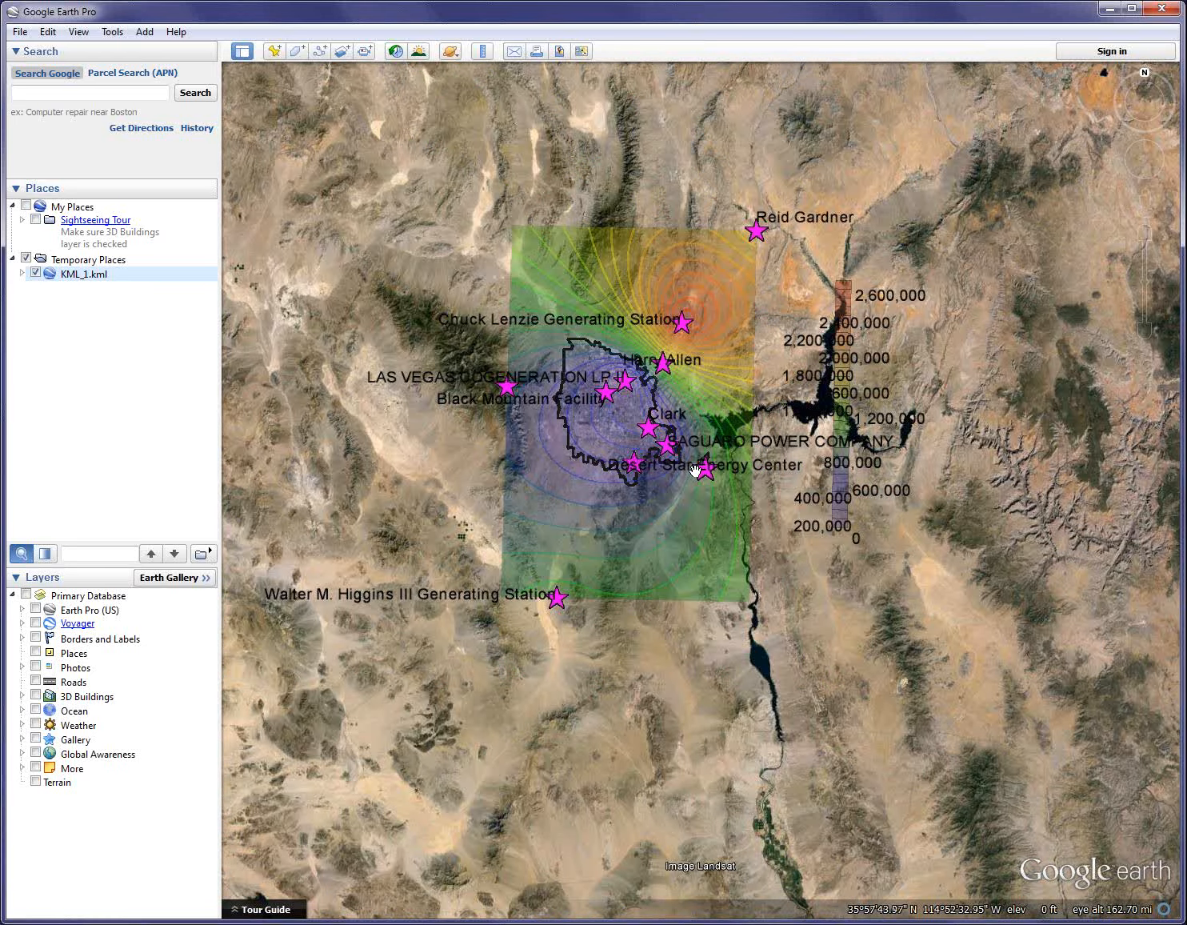
scroll(695, 470, down, 3)
scroll(696, 472, down, 2)
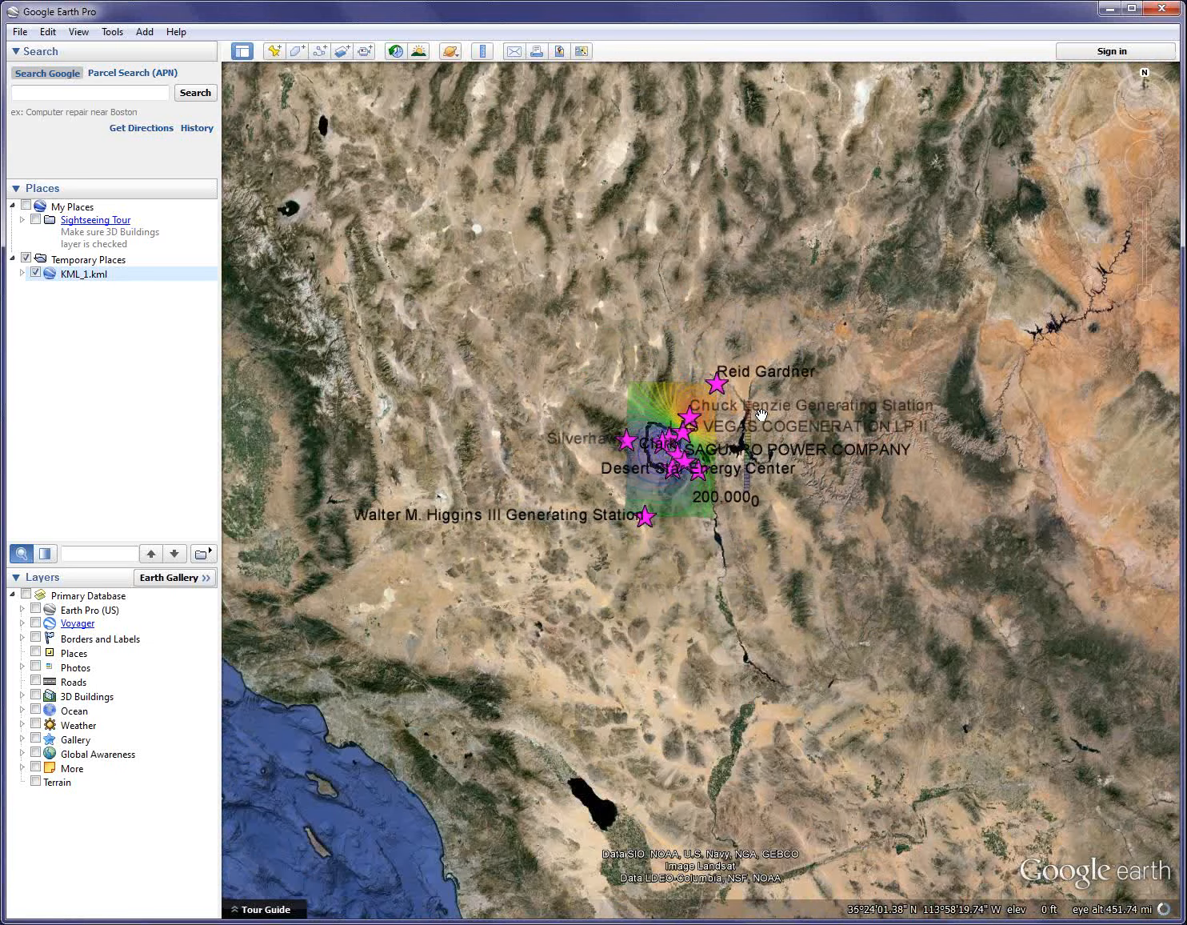
scroll(760, 423, up, 3)
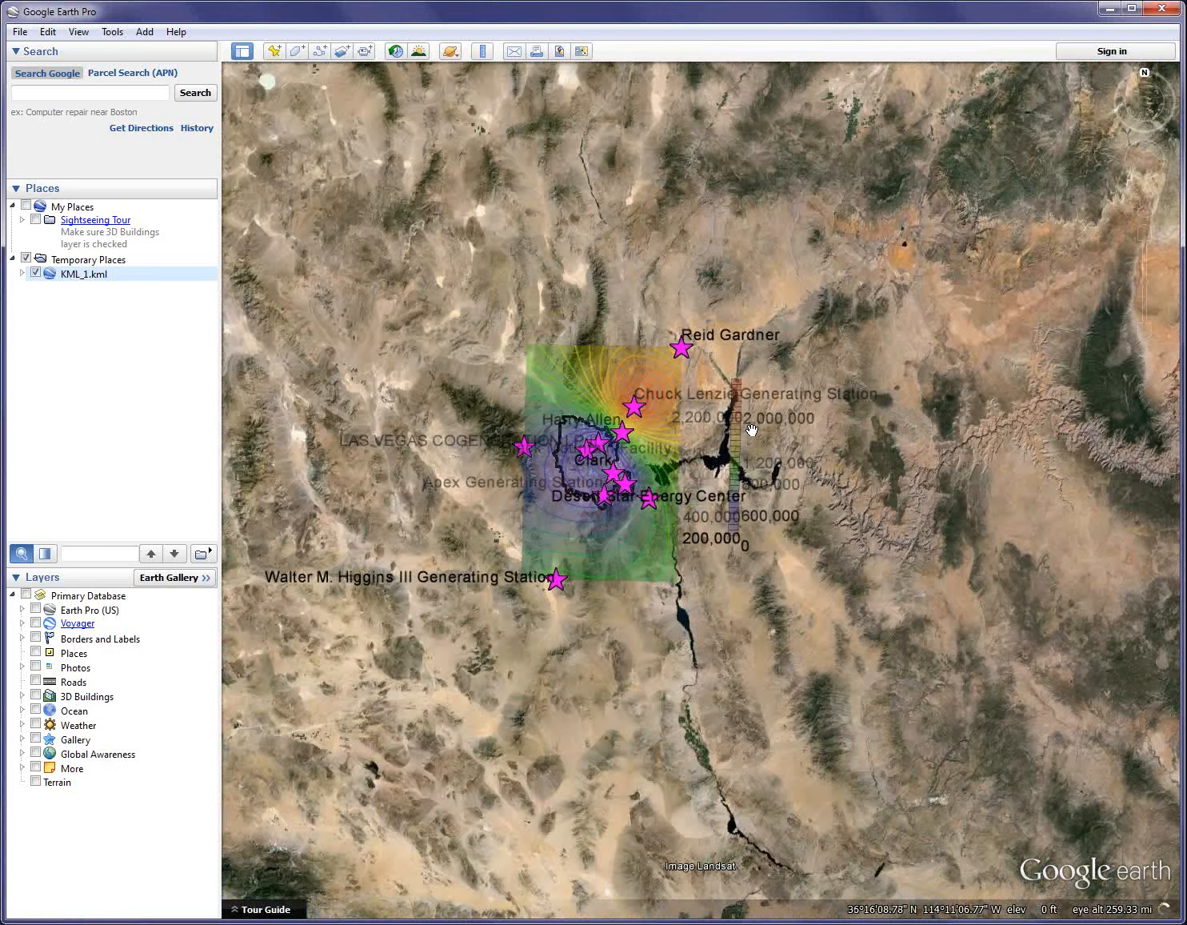
scroll(752, 430, up, 2)
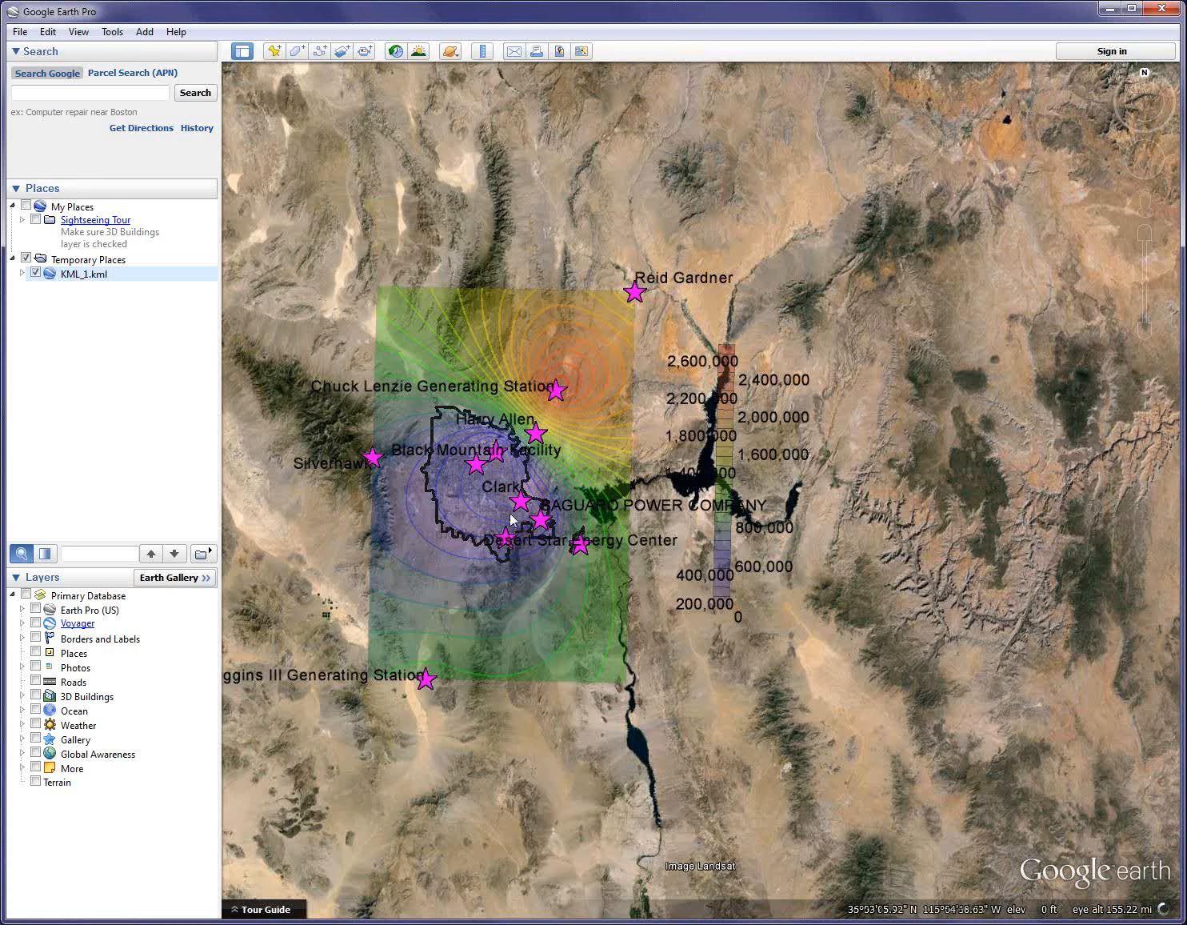
scroll(511, 519, down, 2)
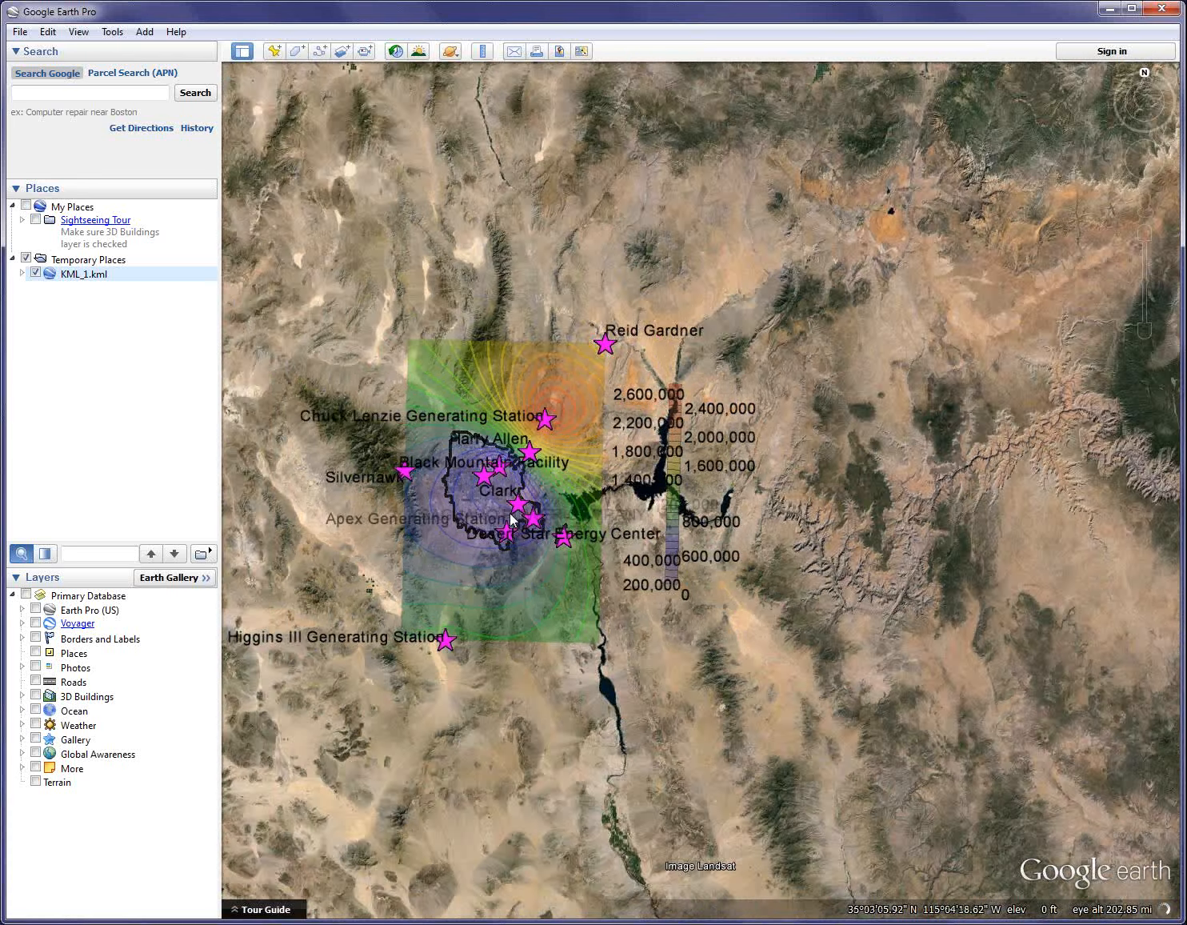
scroll(512, 519, down, 2)
scroll(510, 512, up, 3)
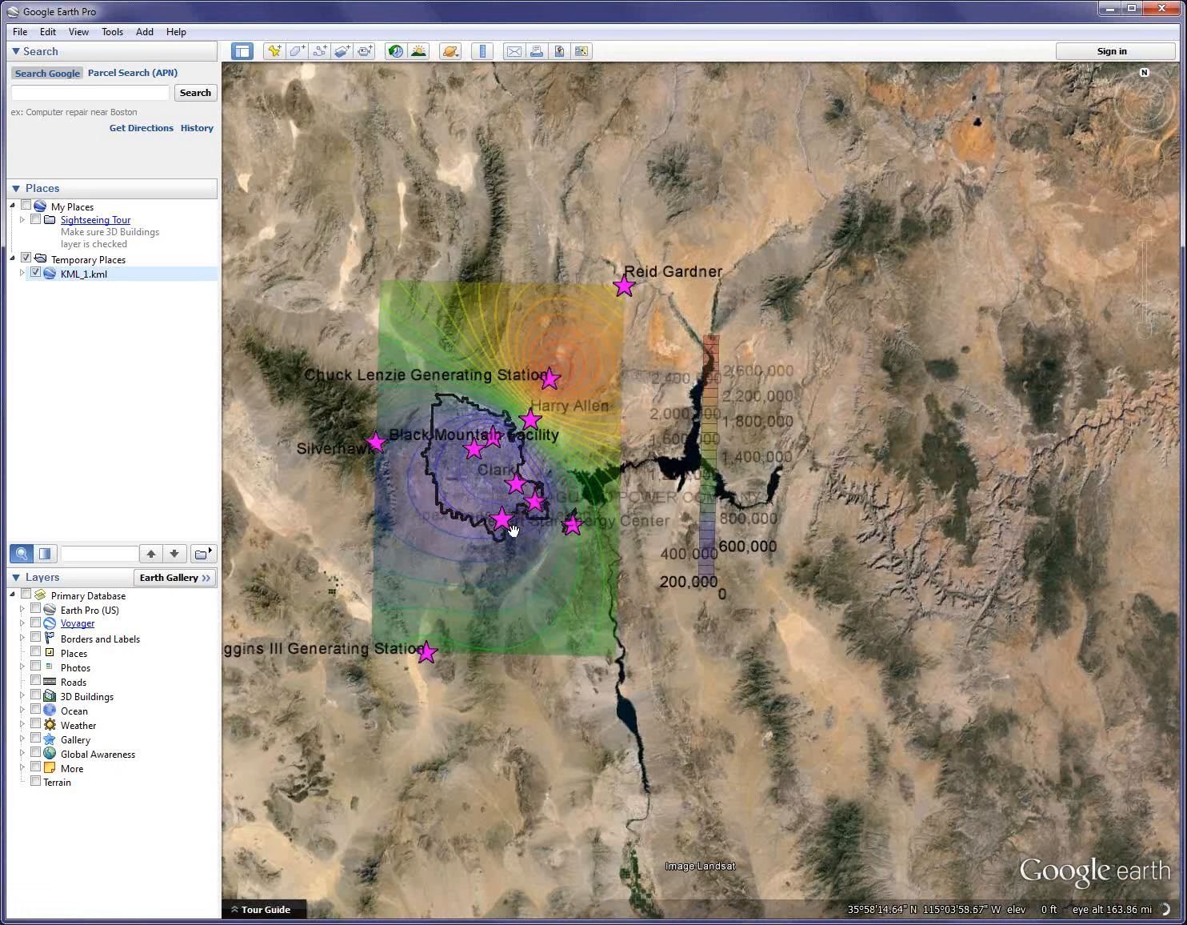
scroll(488, 498, down, 2)
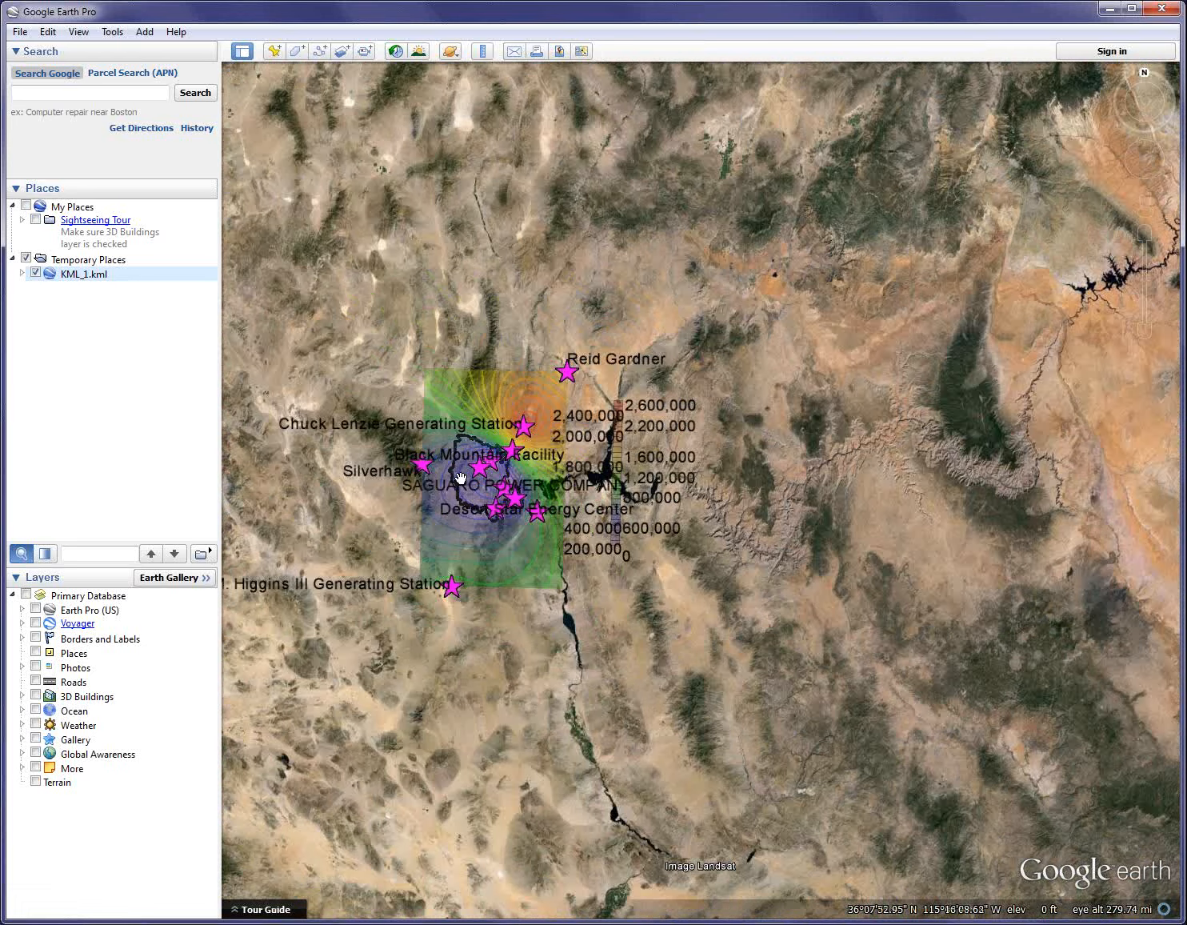
scroll(448, 481, down, 1)
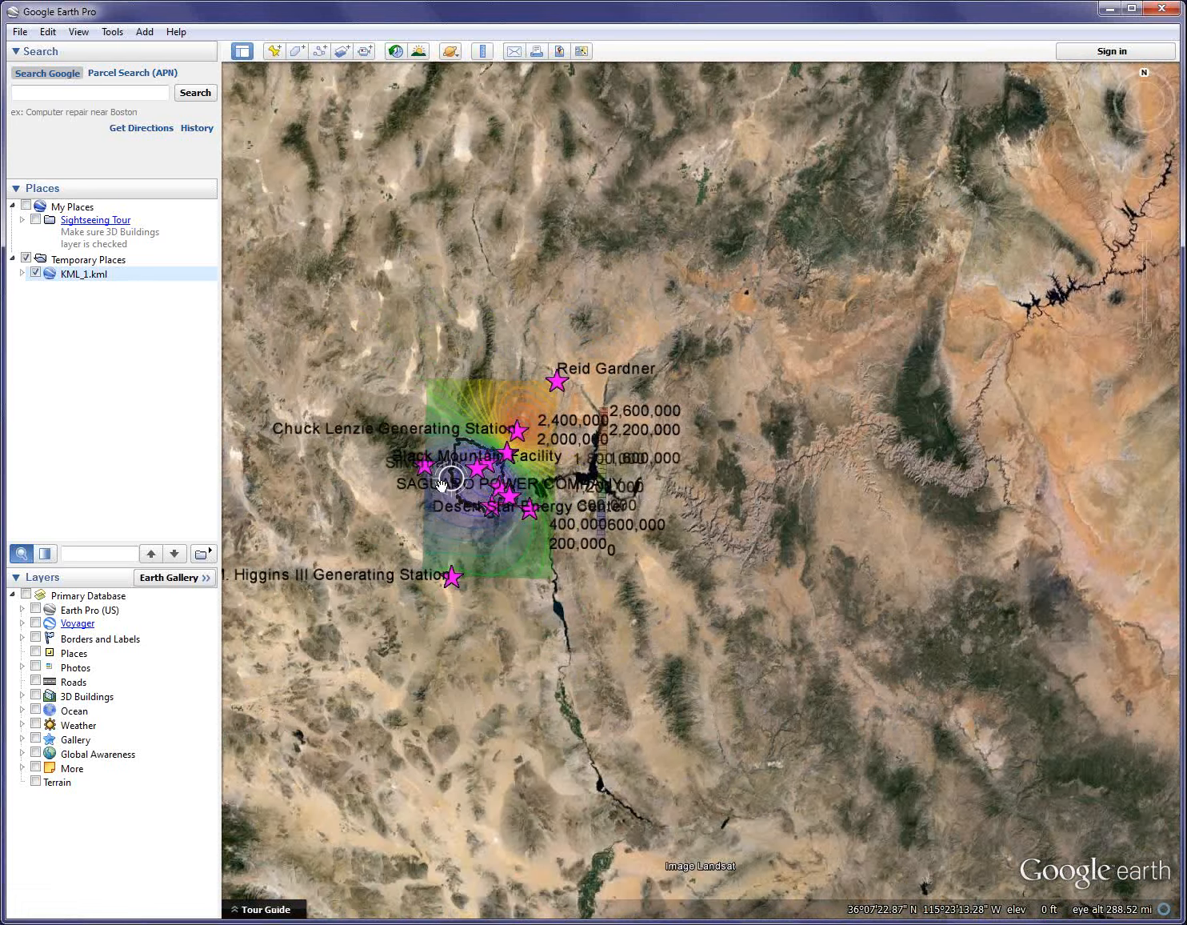
scroll(448, 552, up, 5)
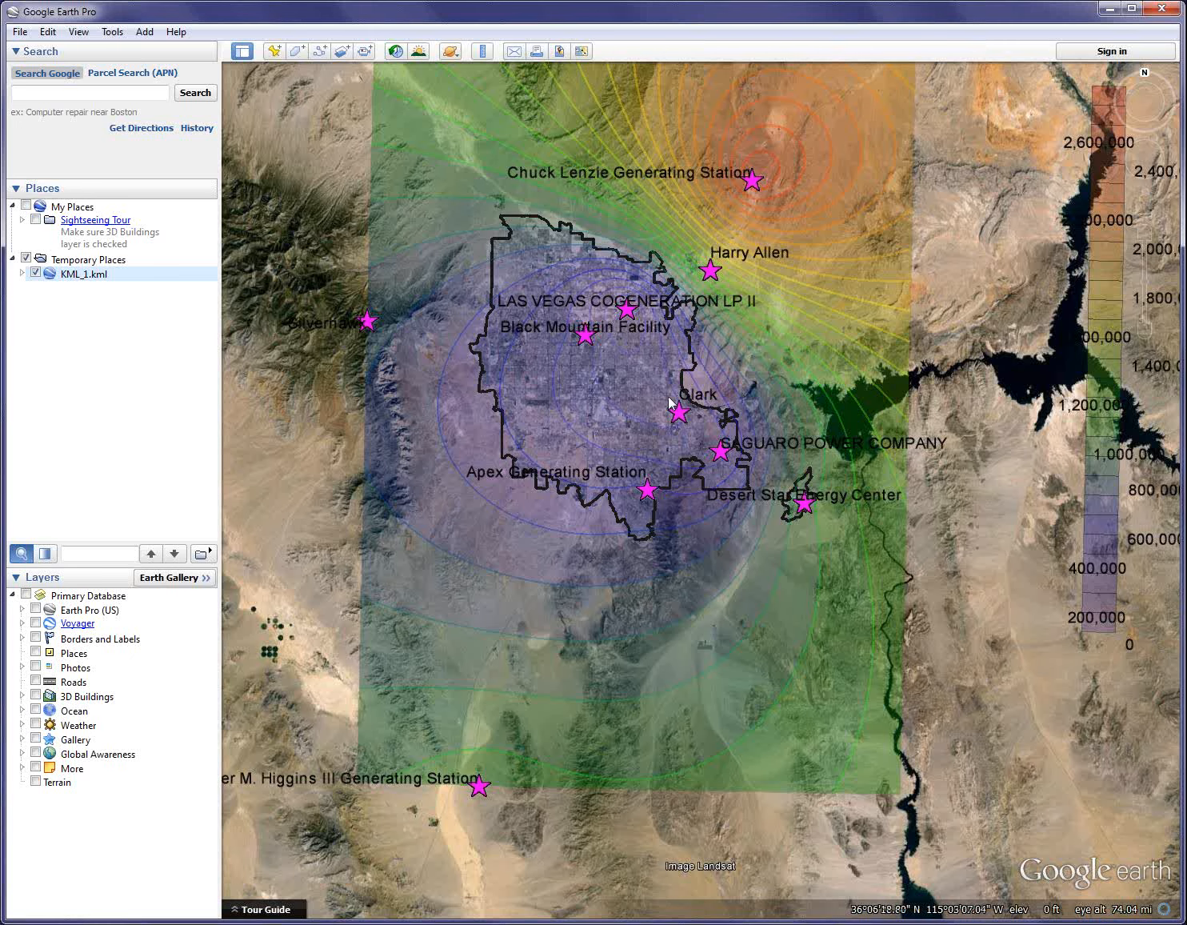
Examine the objects inside KML_1.kml's Contours-Emissions_UTM.grd and Base-BasePoly.shp folders
click(21, 275)
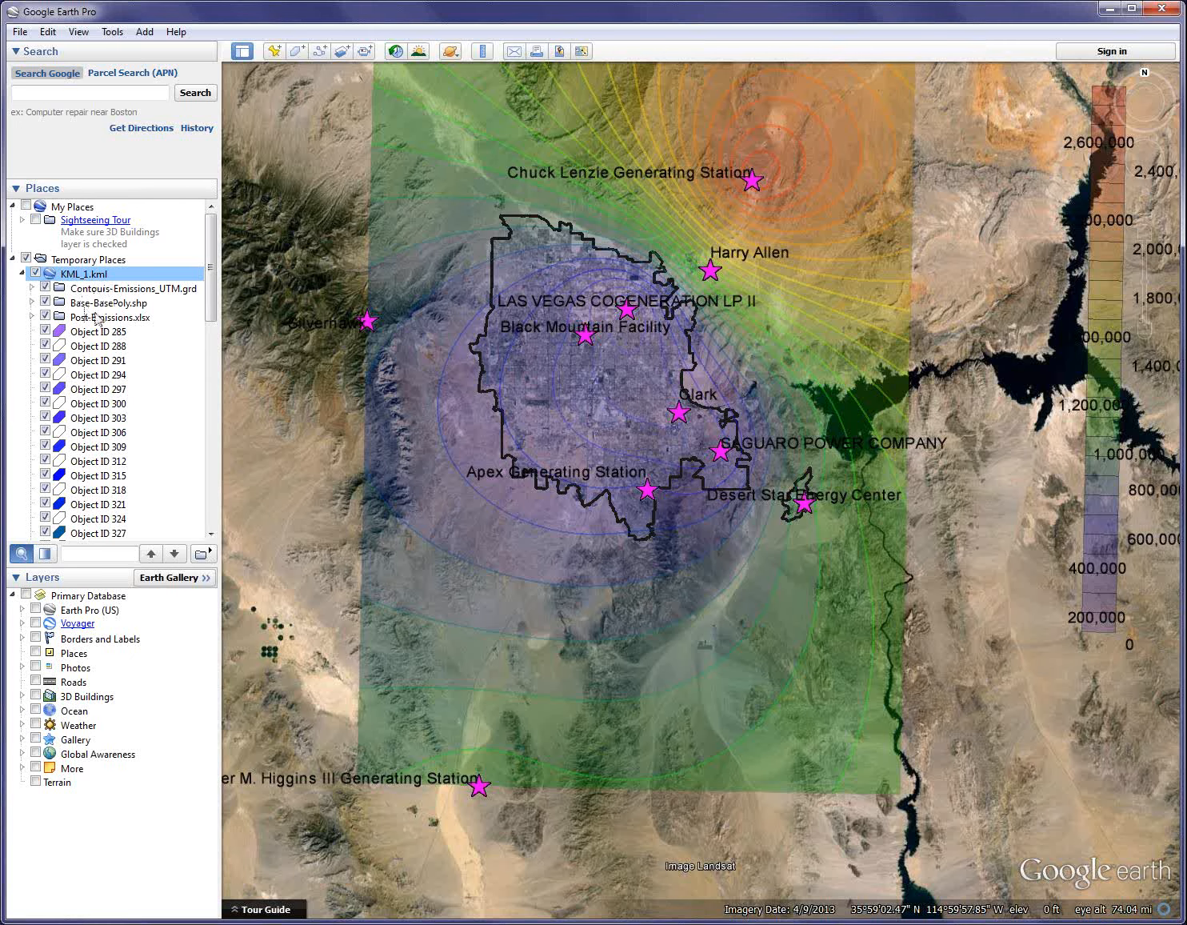
click(33, 288)
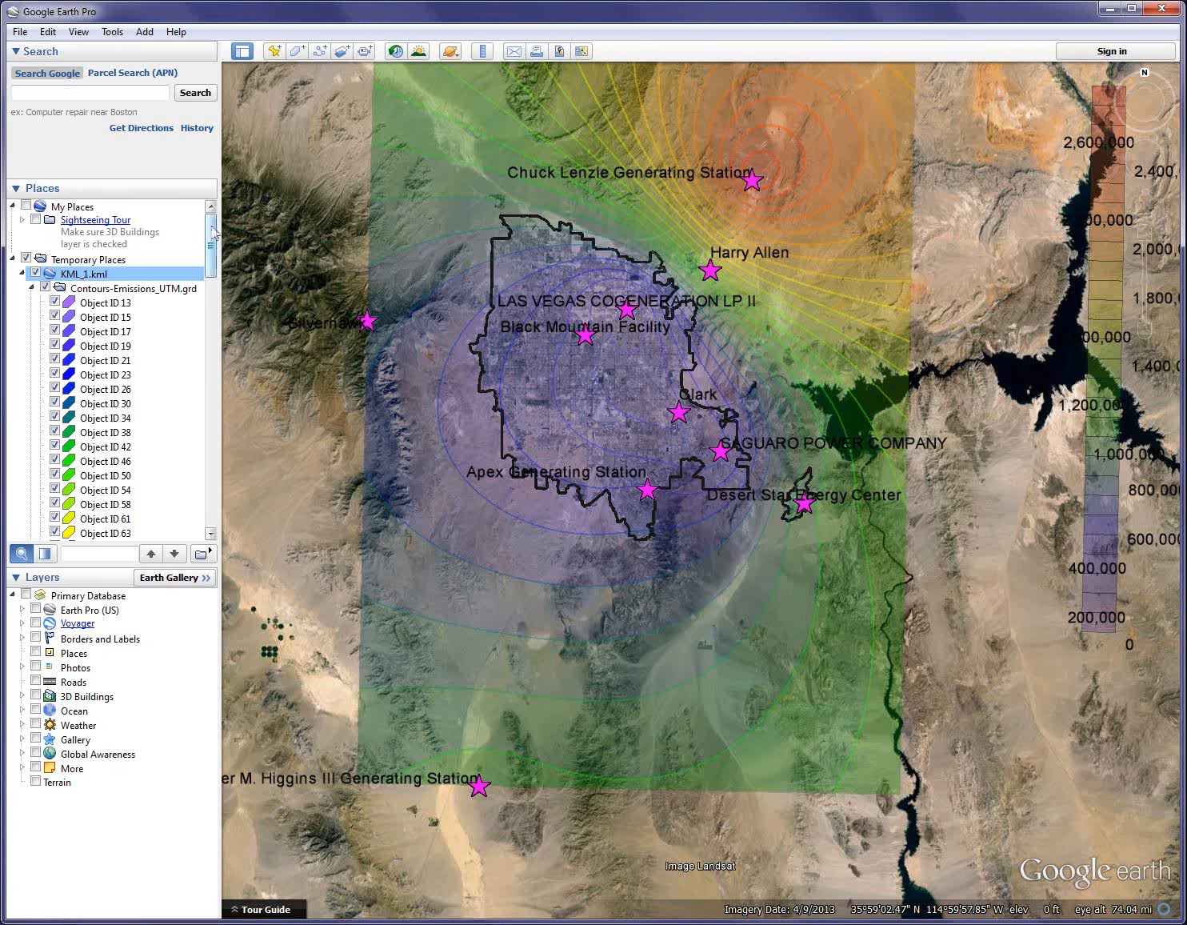
drag(212, 236, 212, 295)
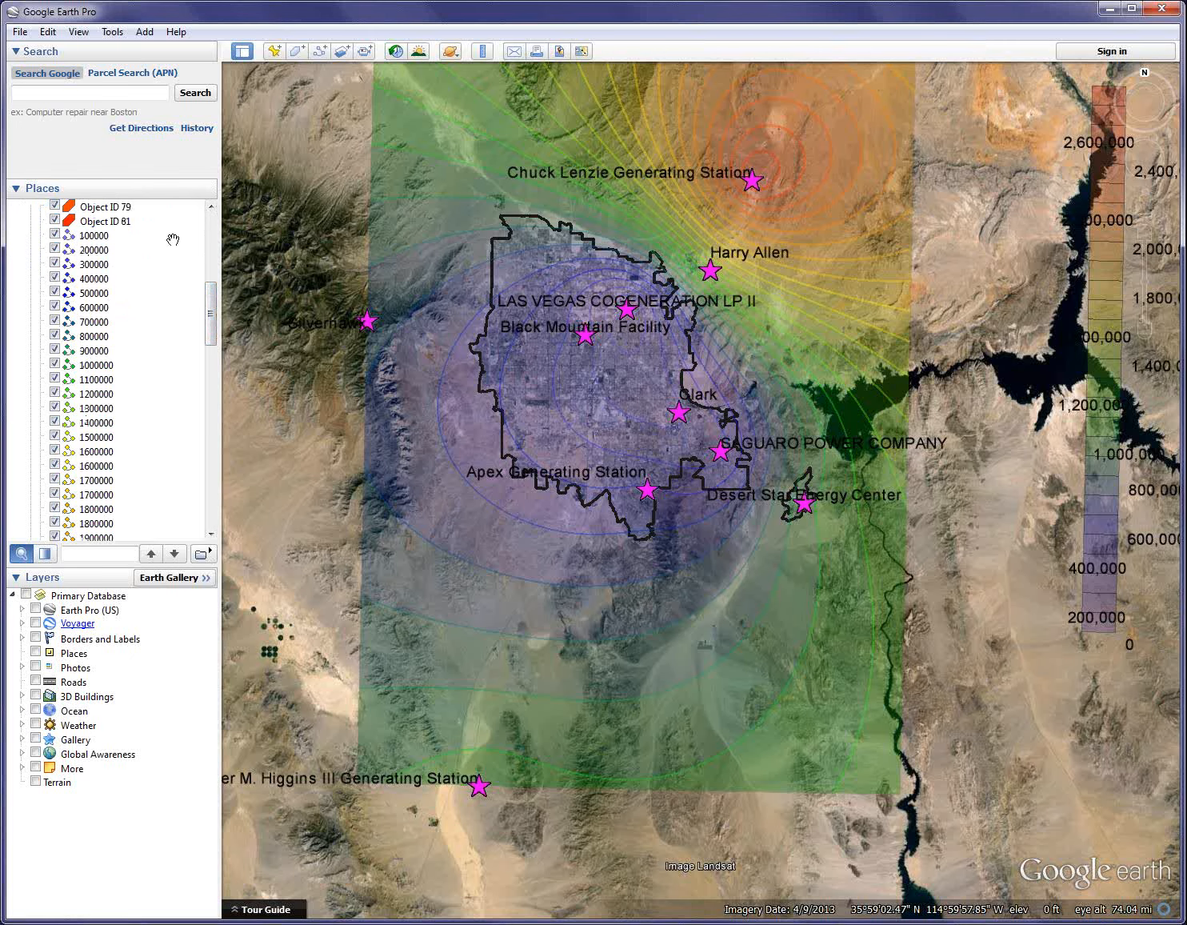
drag(213, 308, 222, 232)
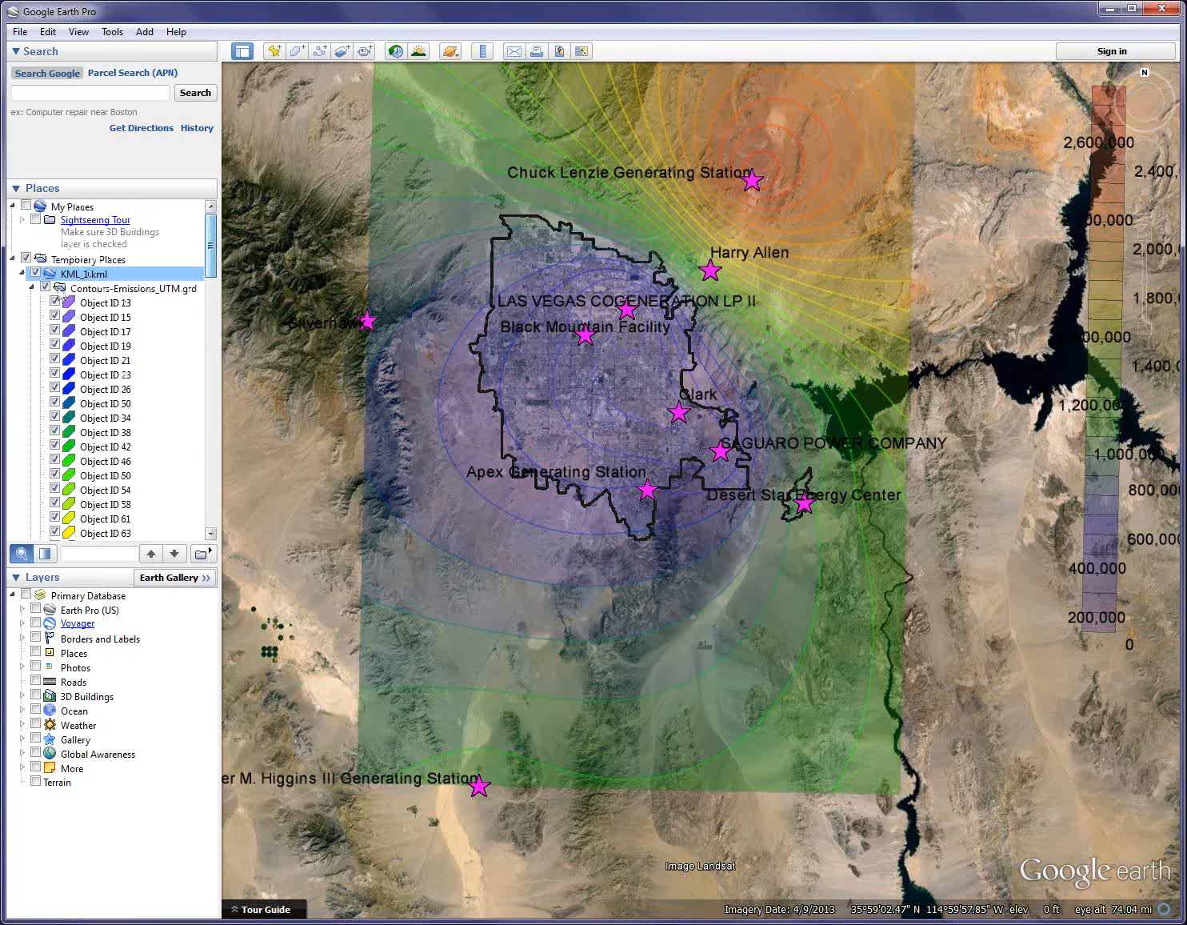
click(32, 288)
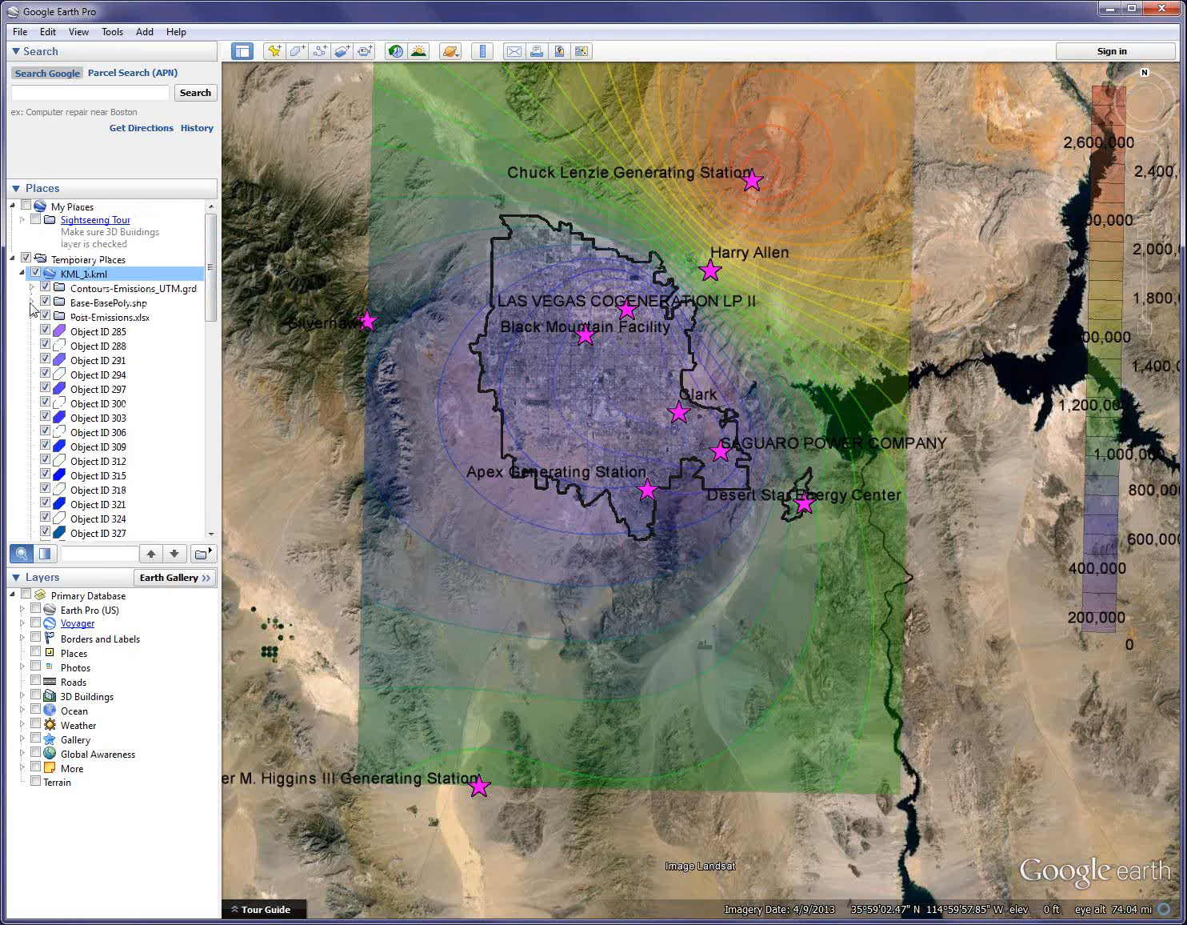
click(32, 302)
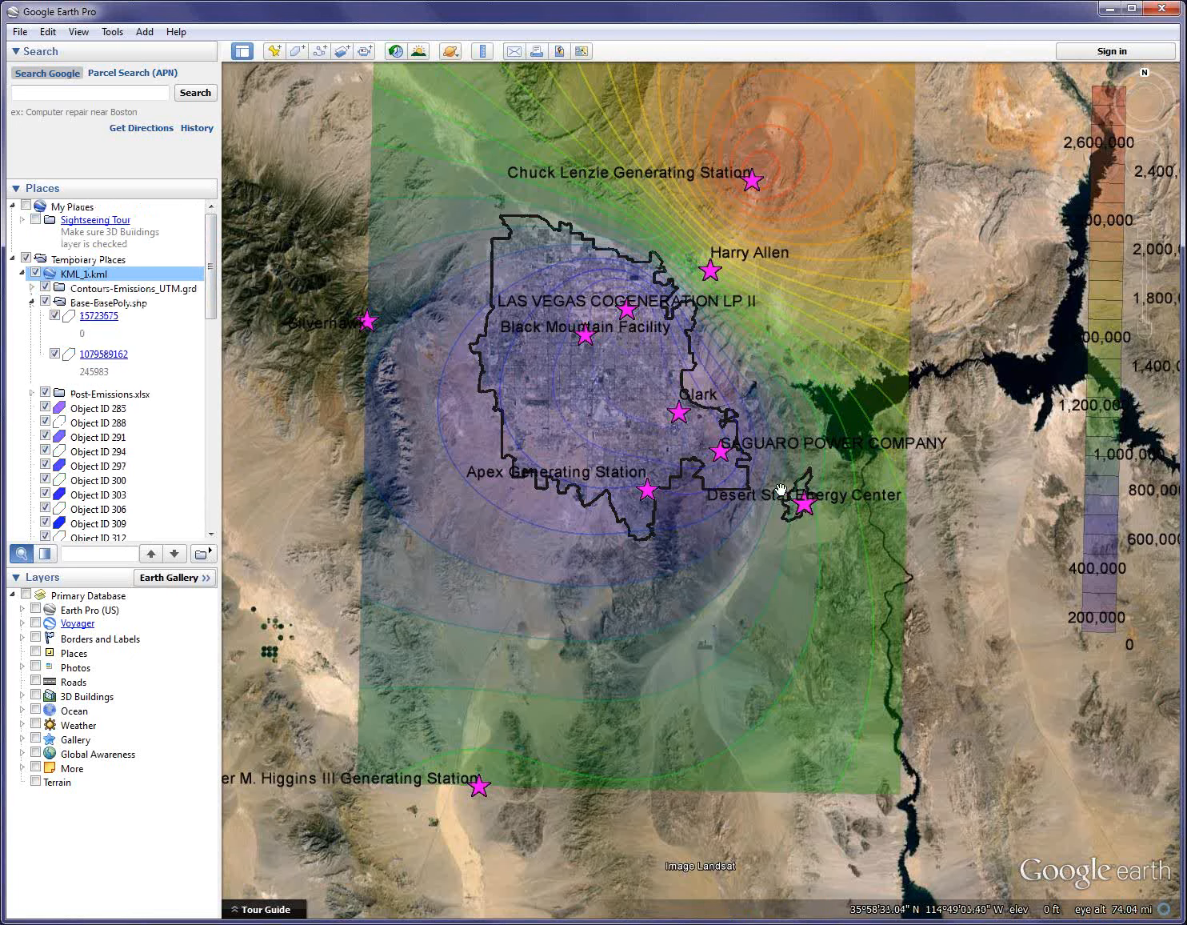
Examine the star symbols and power plant name labels listed separately inside KML_1.kml's Post-Emissions.xlsx folder
click(32, 303)
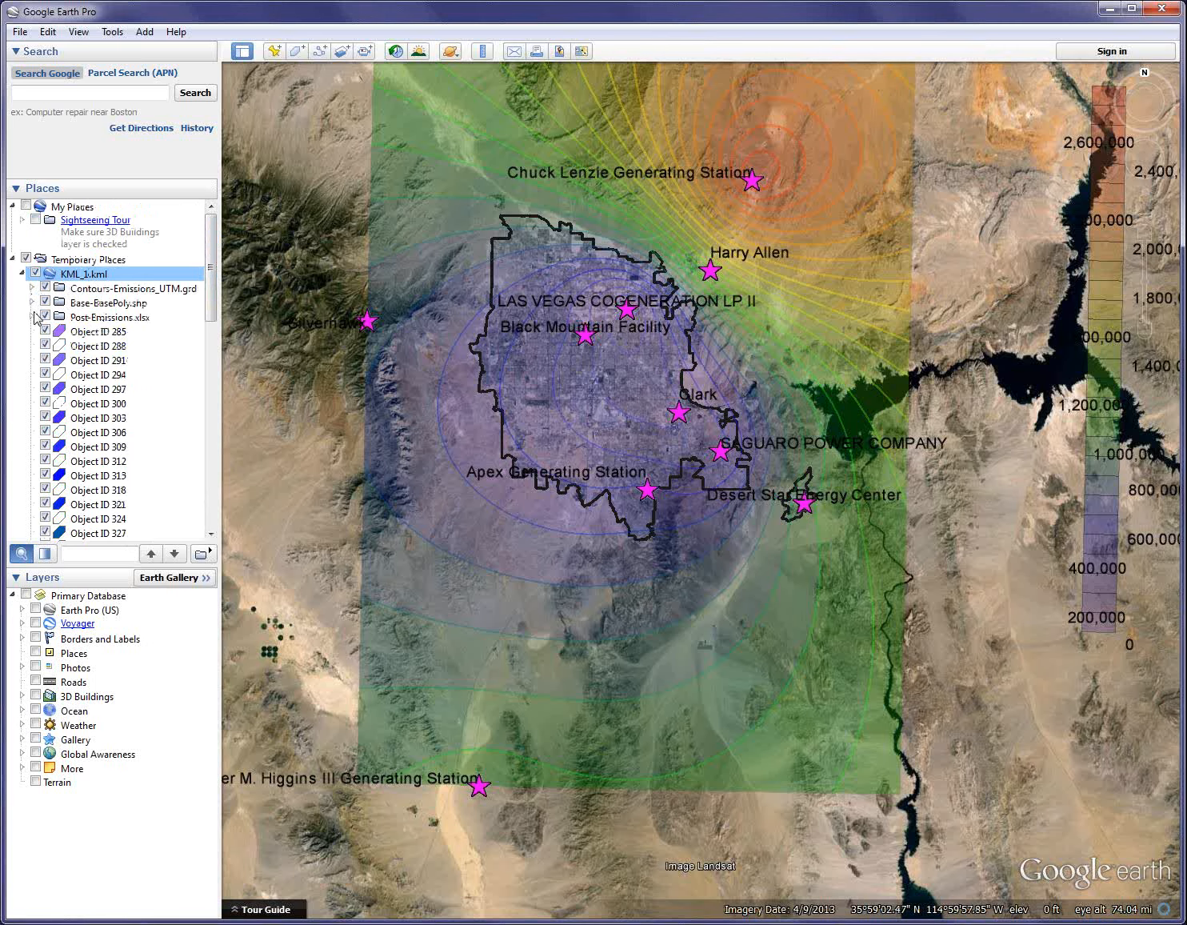
click(32, 316)
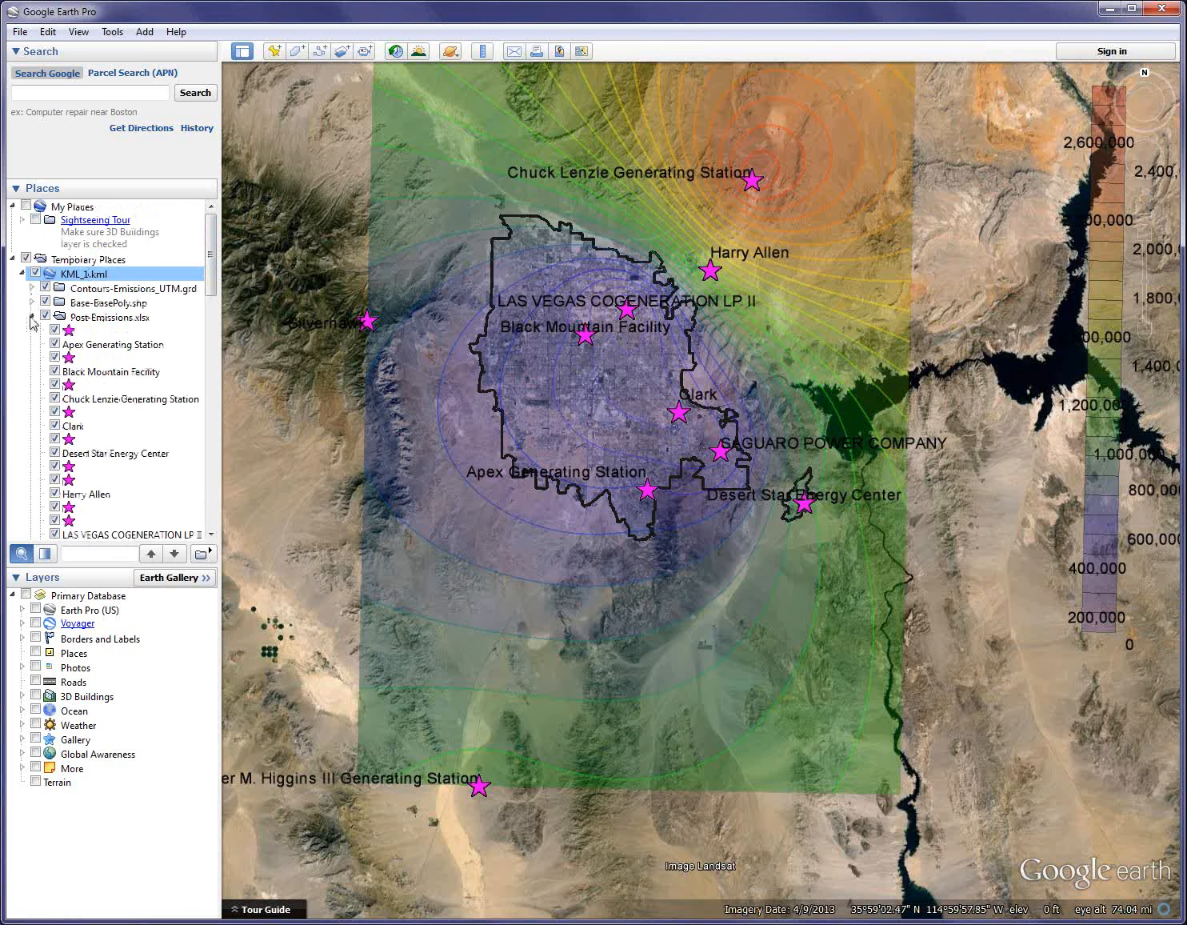
click(72, 333)
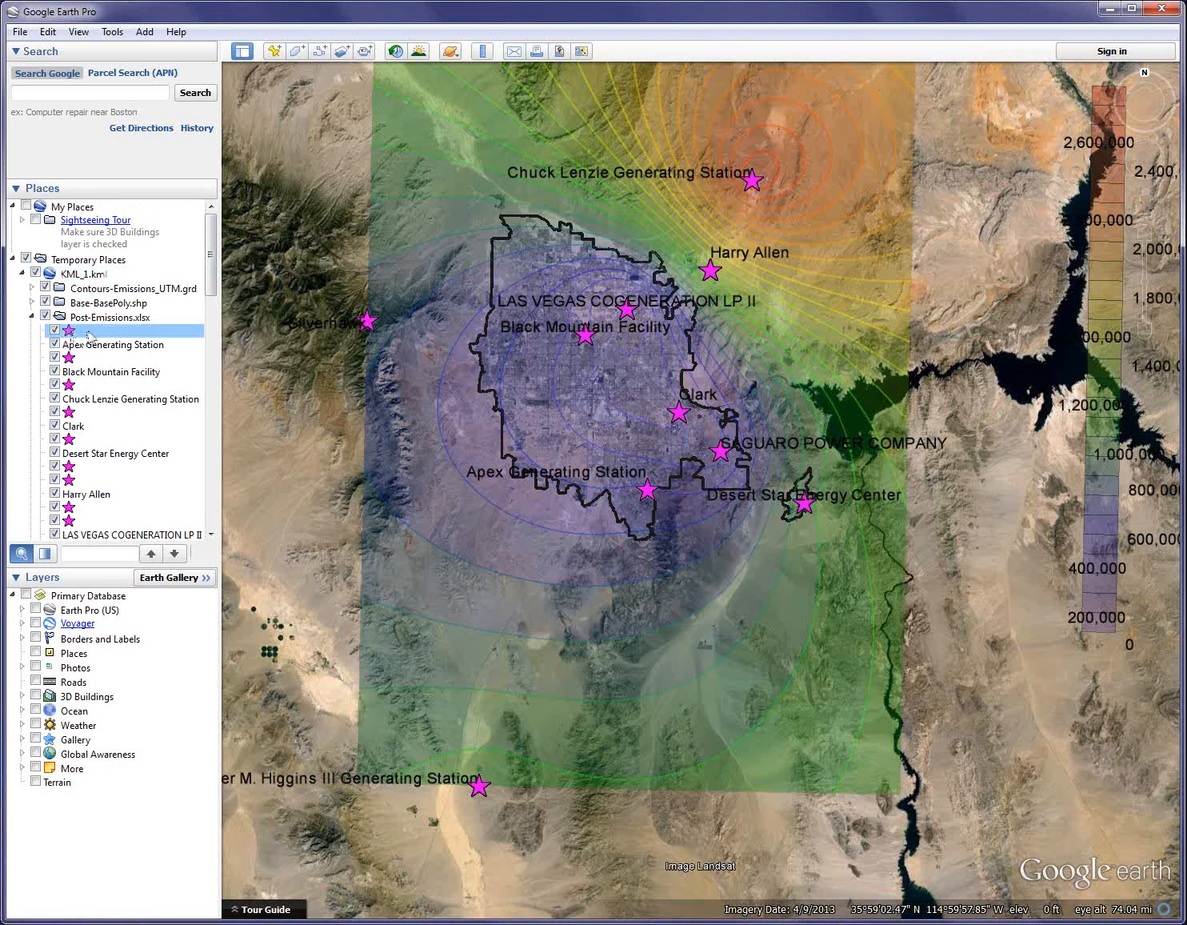
click(85, 358)
click(88, 385)
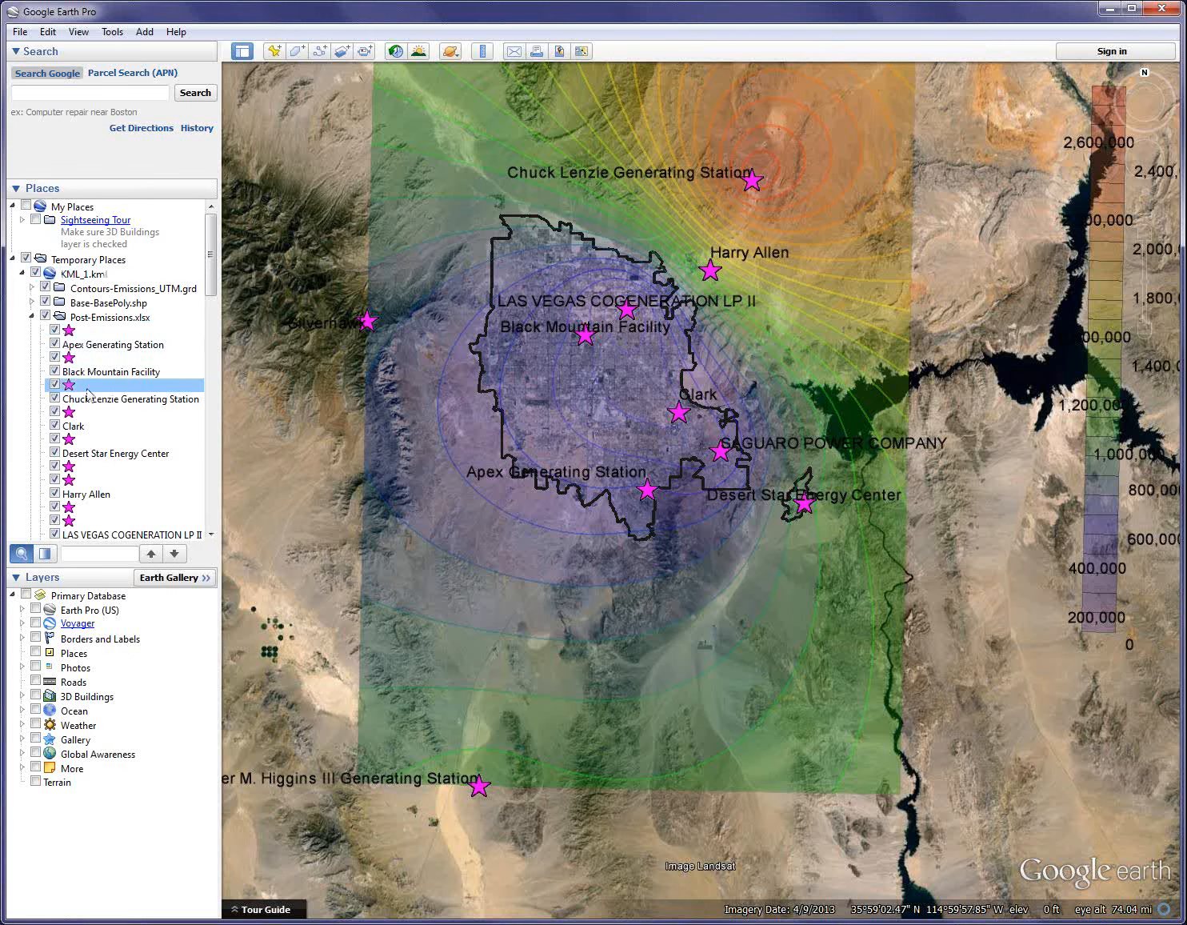
click(90, 412)
click(93, 439)
click(87, 413)
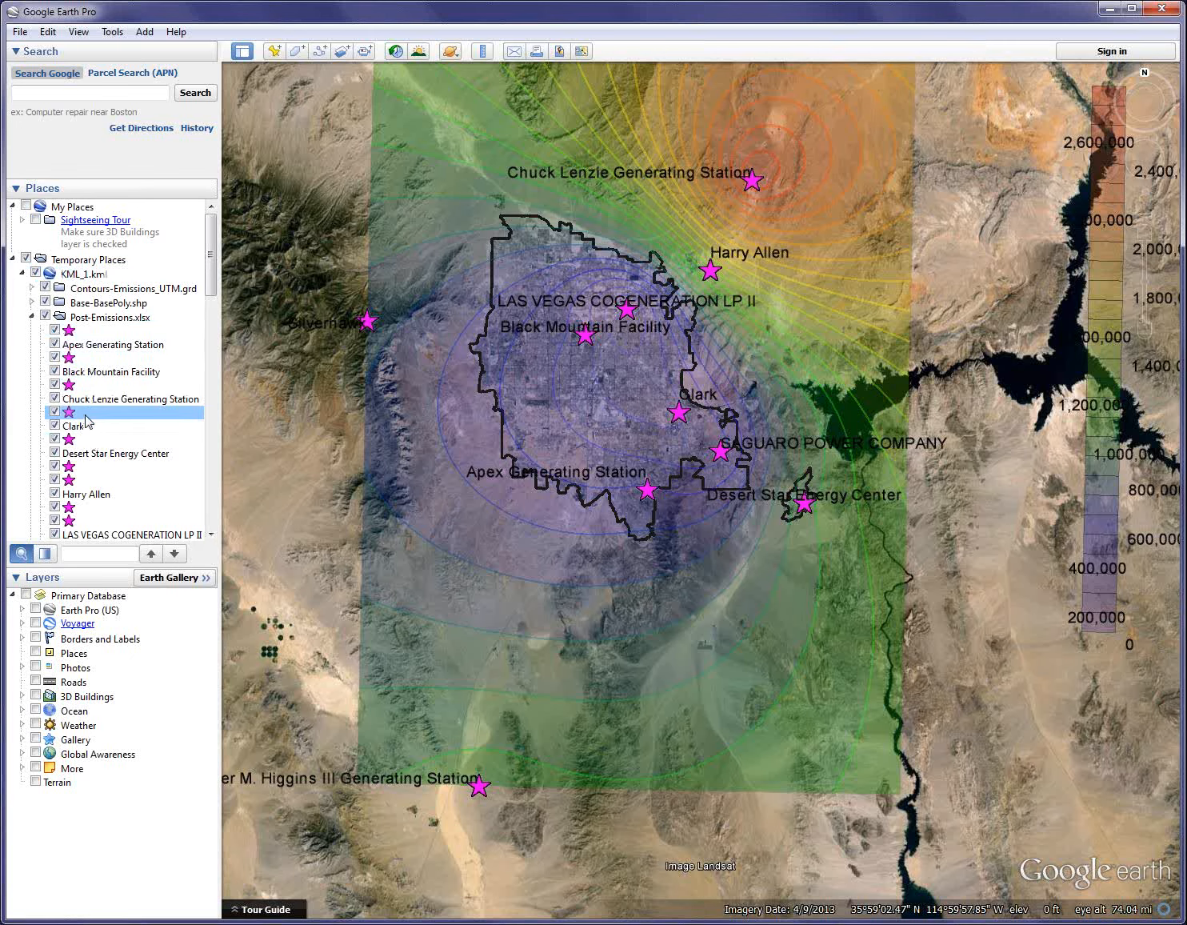
click(96, 373)
click(98, 345)
click(72, 330)
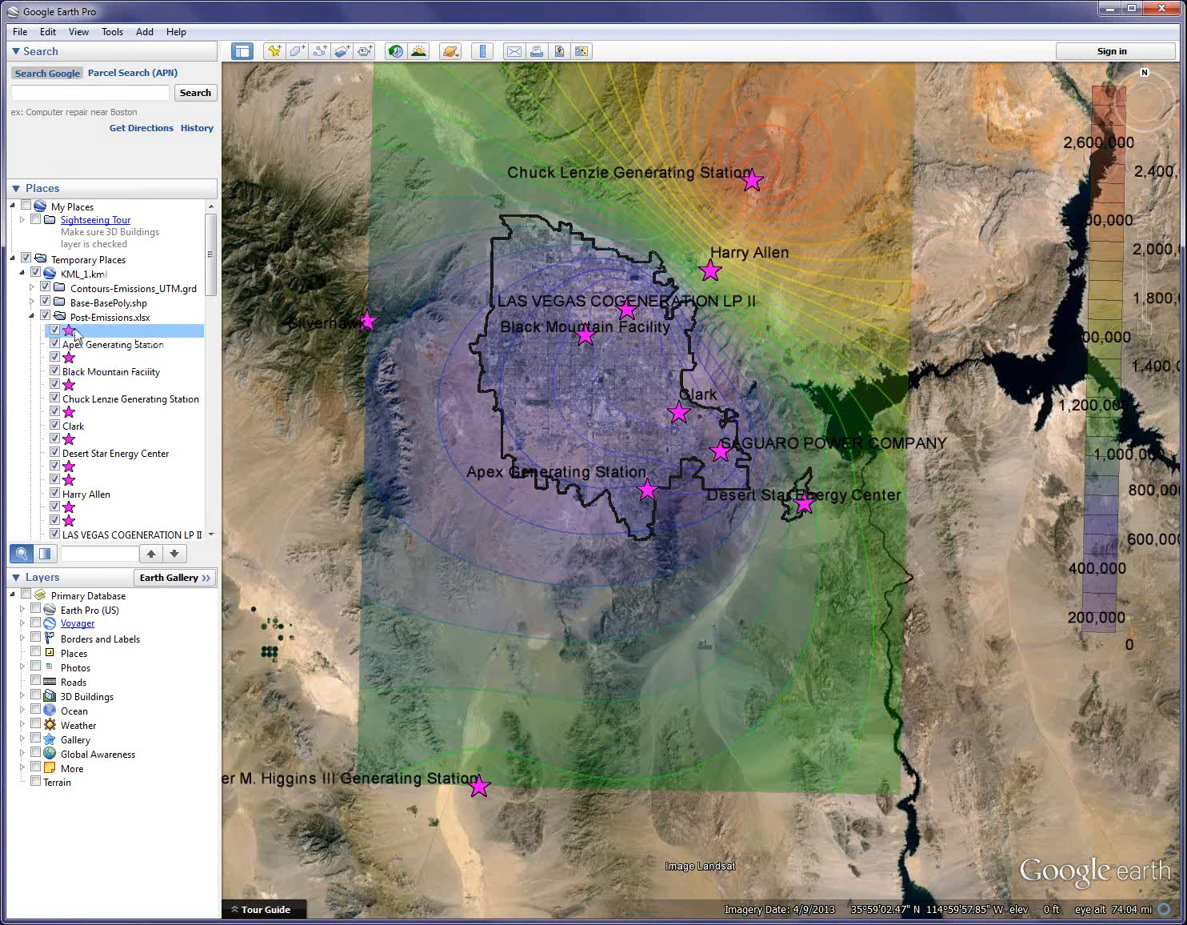
click(88, 344)
Inspect the properties of the first unnamed star placemark and of the Apex Generating Station label, leaving both placemarks unedited
click(86, 331)
right_click(86, 331)
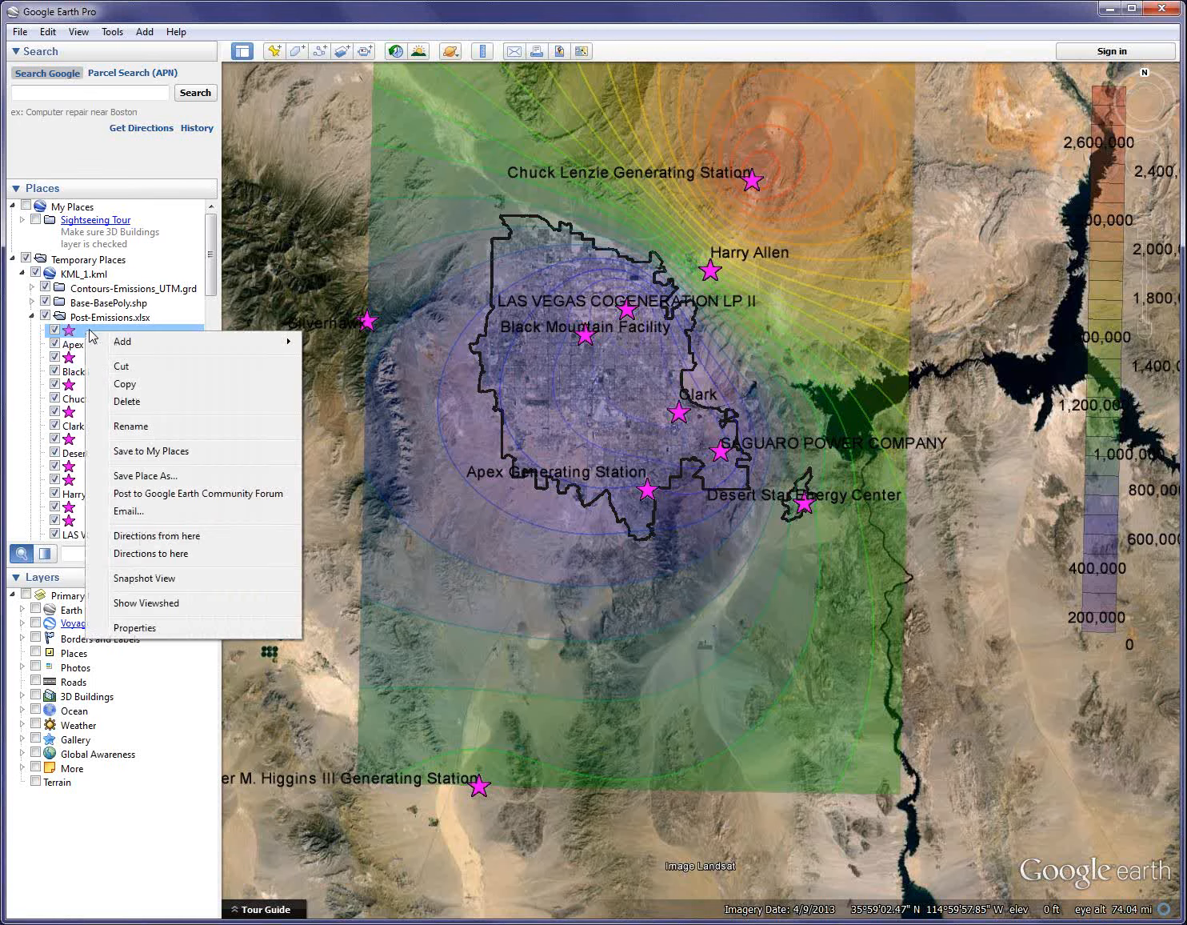
click(147, 629)
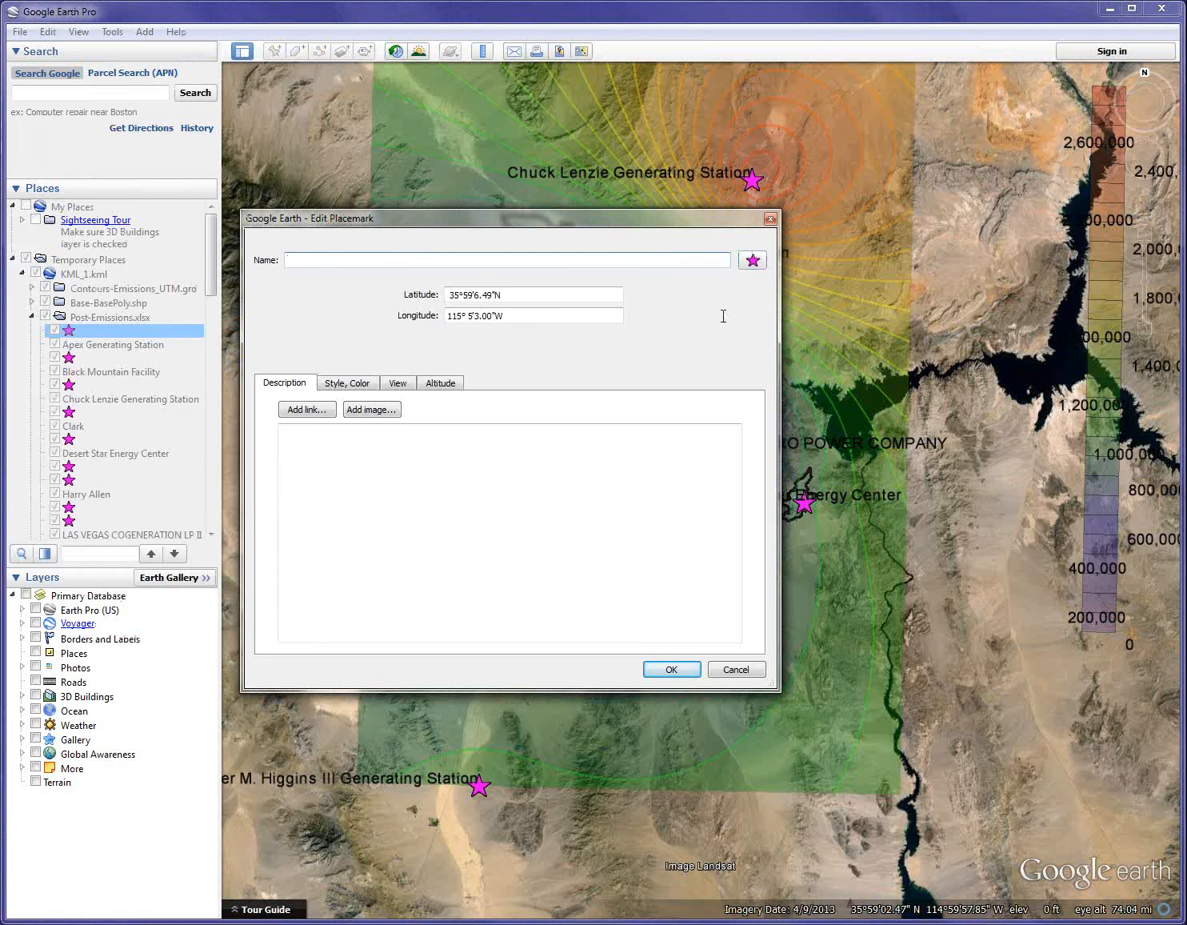
click(734, 669)
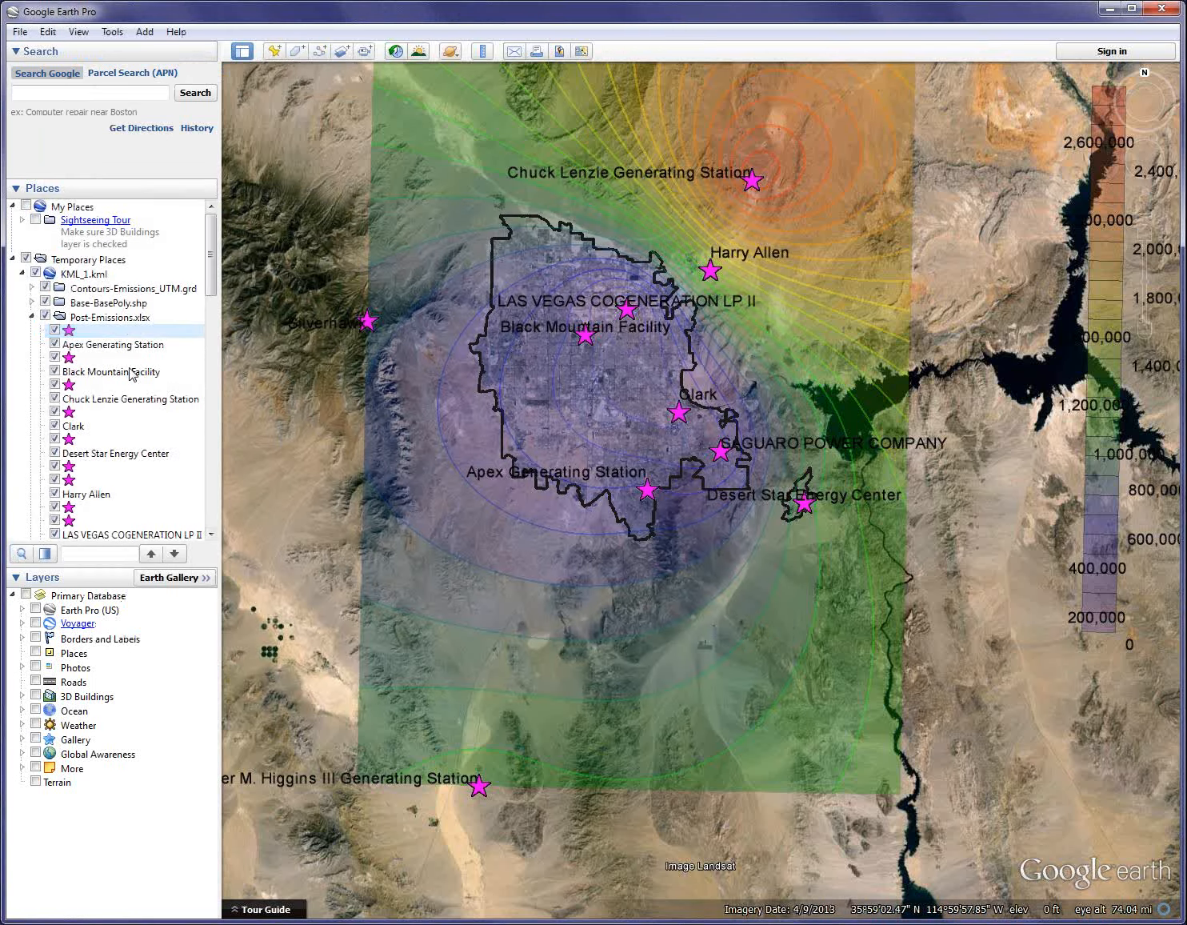
click(104, 346)
right_click(105, 348)
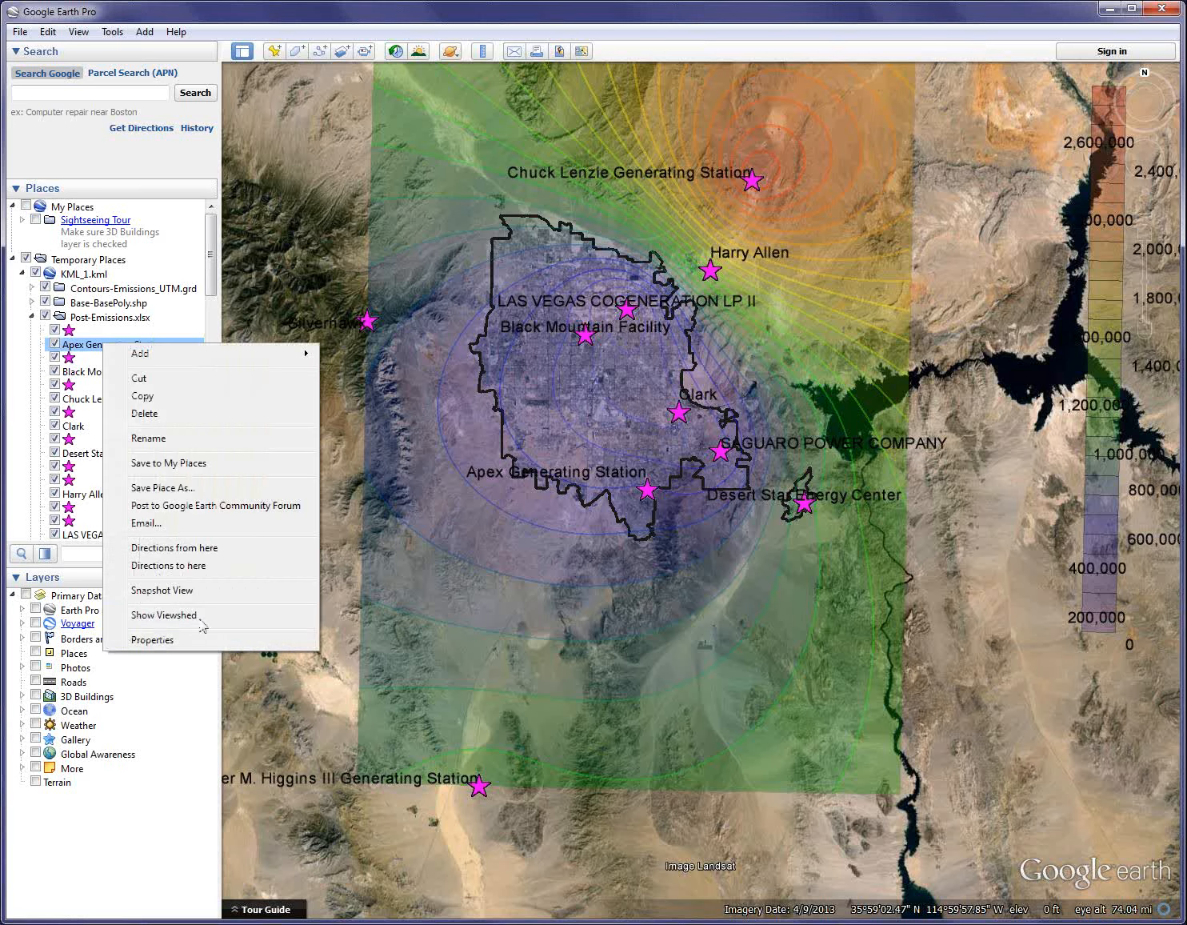
click(200, 640)
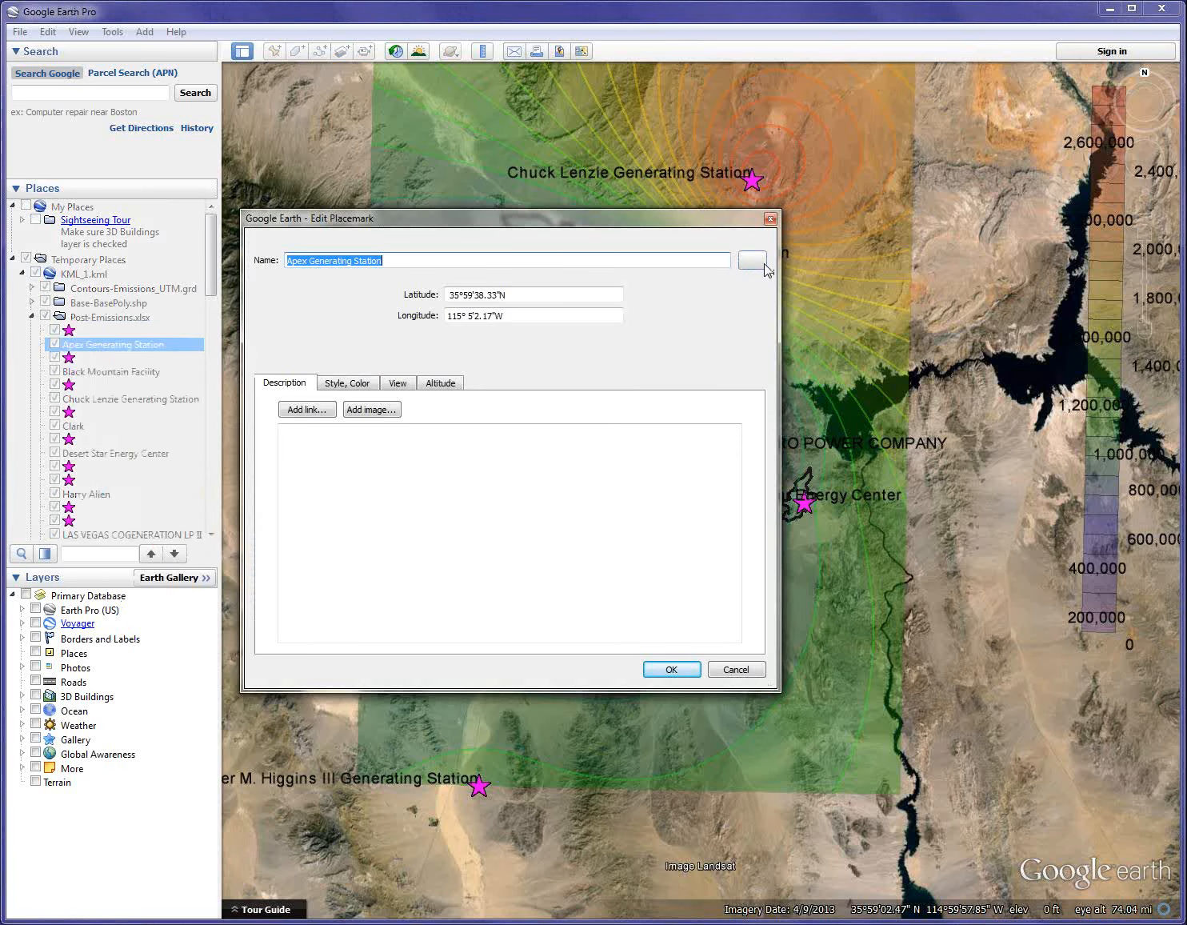
click(733, 668)
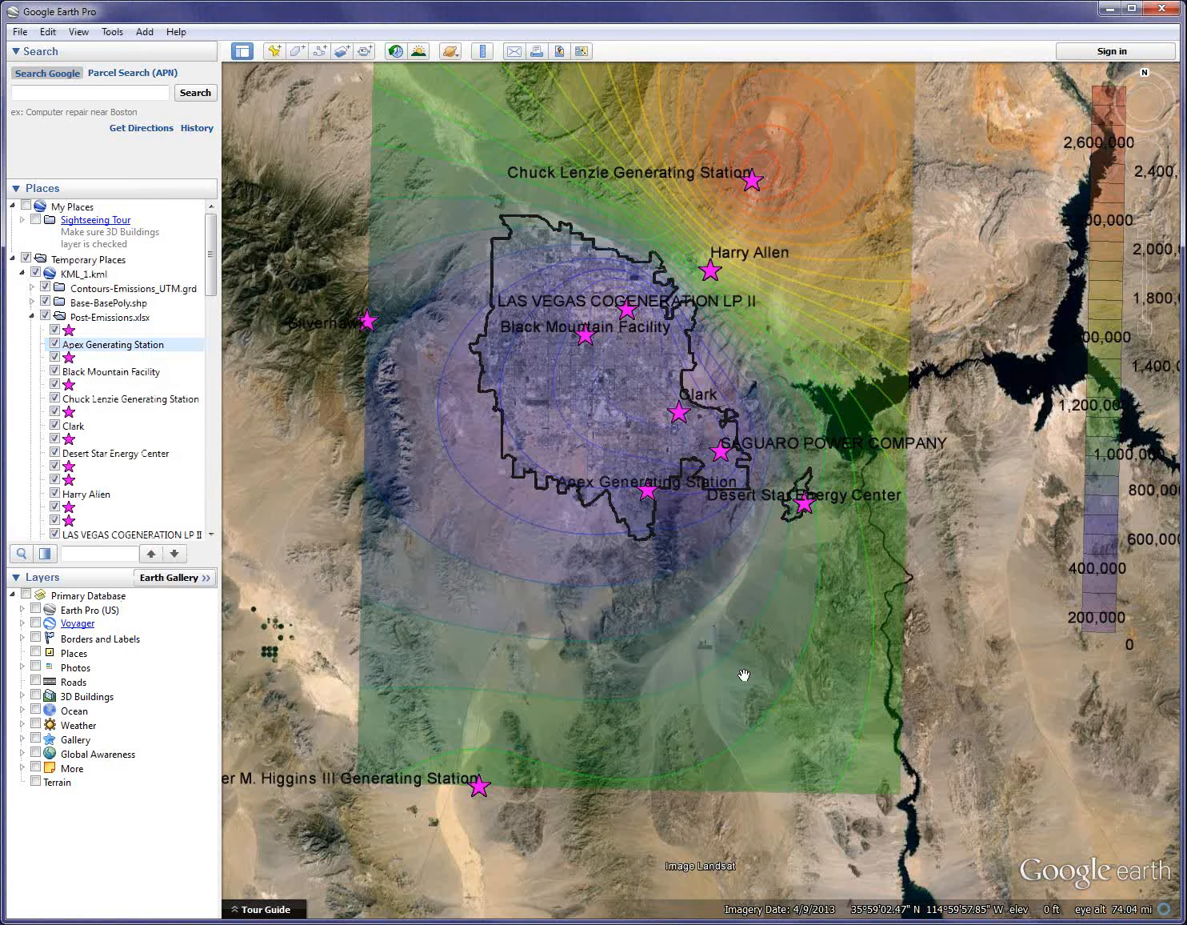
Collapse the Post-Emissions.xlsx folder and look through KML_1.kml's remaining color scale objects and number labels
click(32, 317)
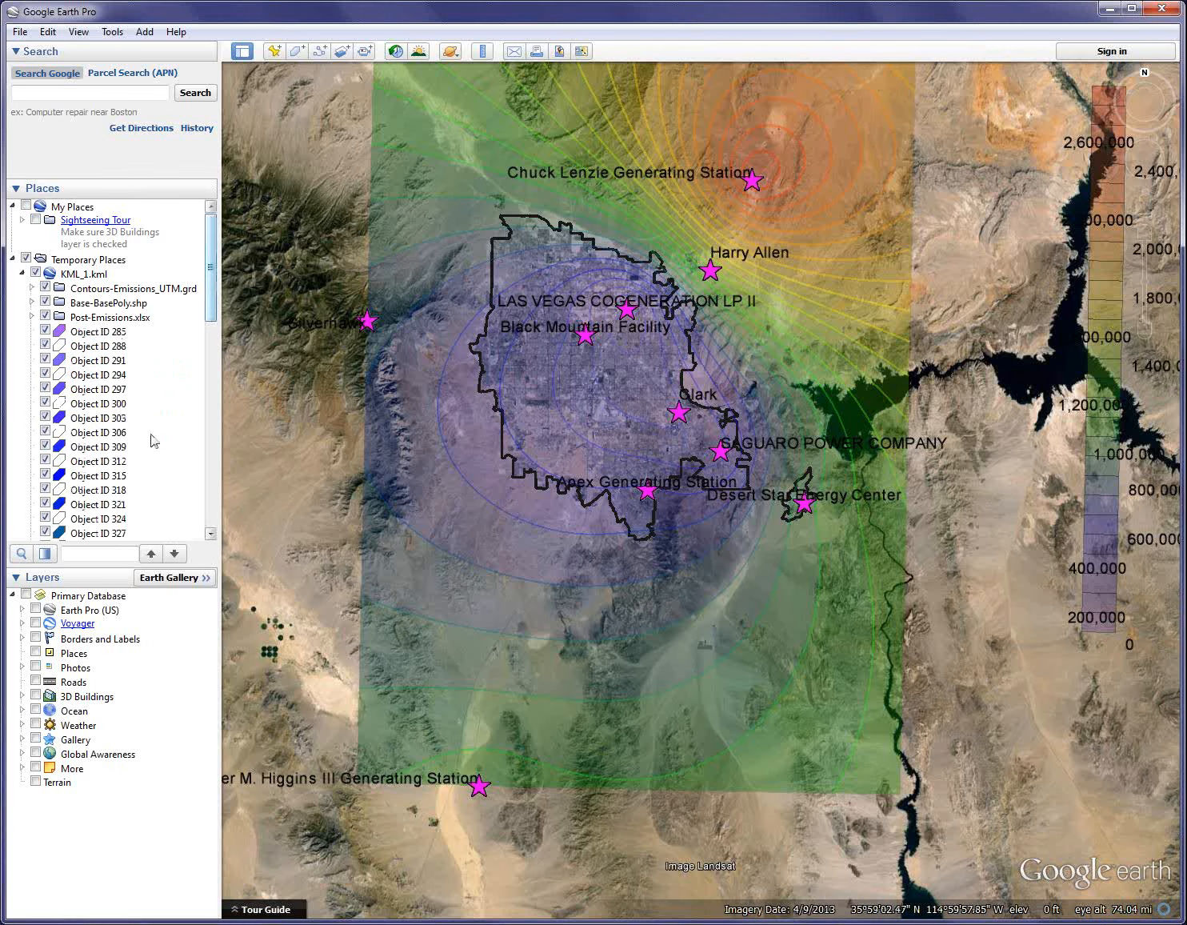
drag(211, 269, 212, 347)
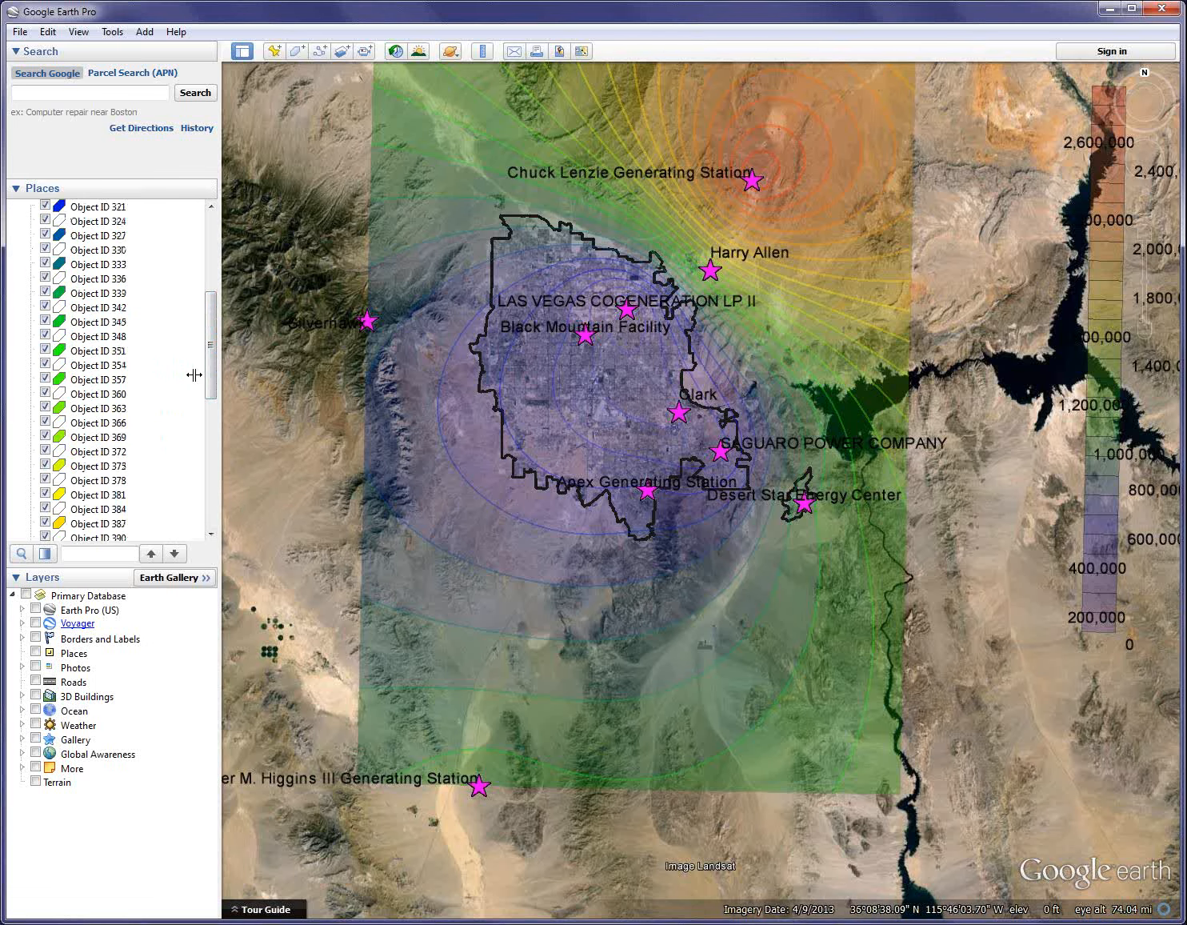
scroll(212, 455, down, 1)
scroll(212, 454, down, 10)
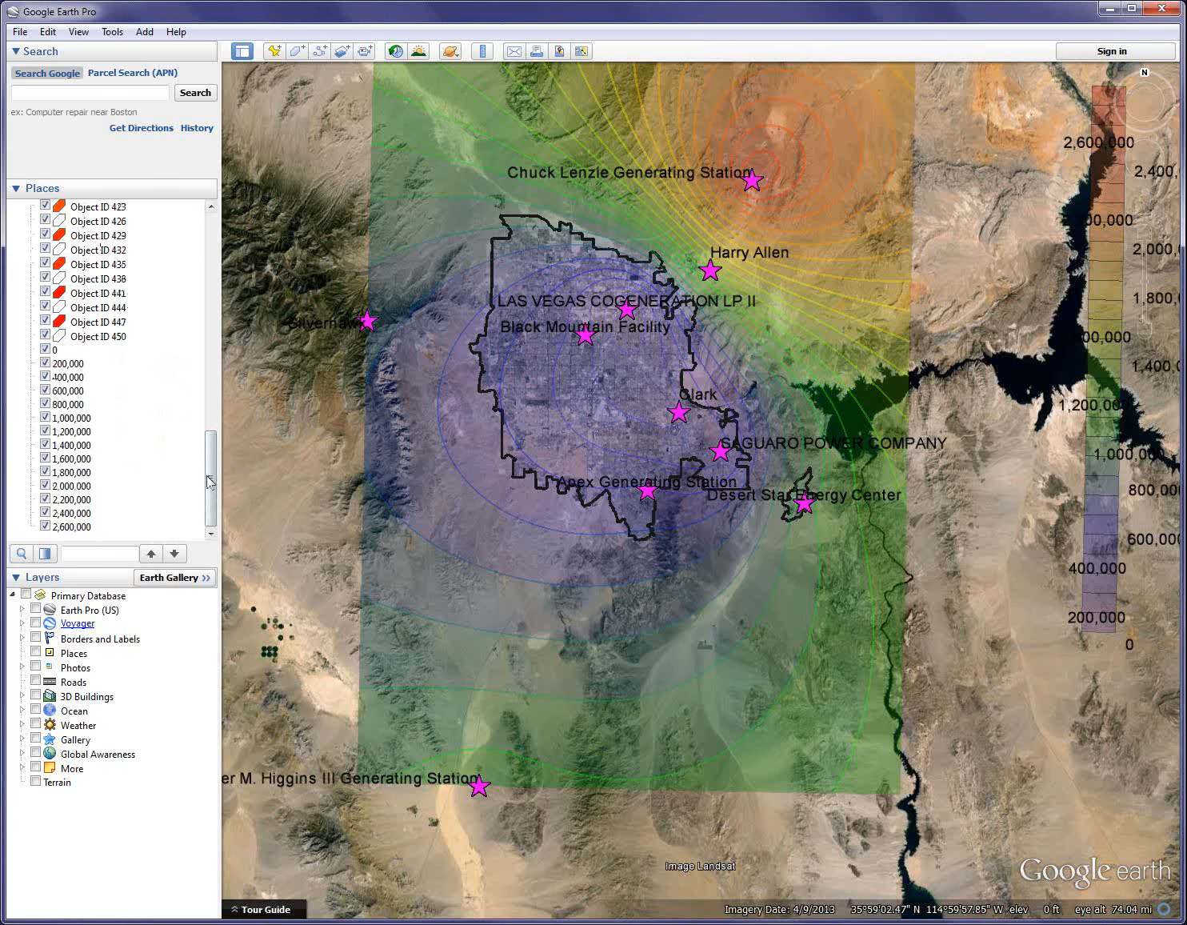
scroll(215, 448, up, 2)
drag(216, 438, 204, 241)
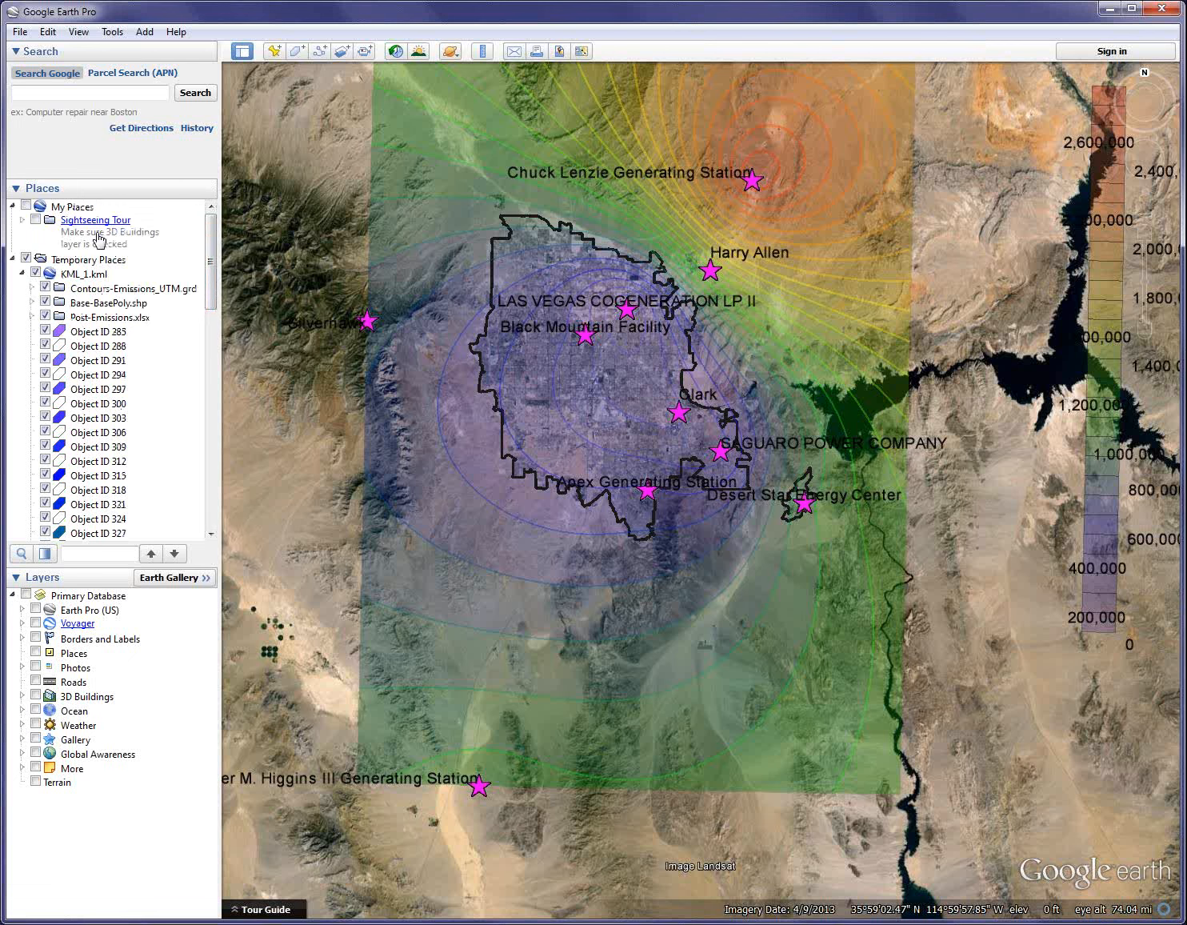
Hide and collapse KML_1.kml, and open KML_2.kml from the Surfer 13 Samples folder
click(33, 276)
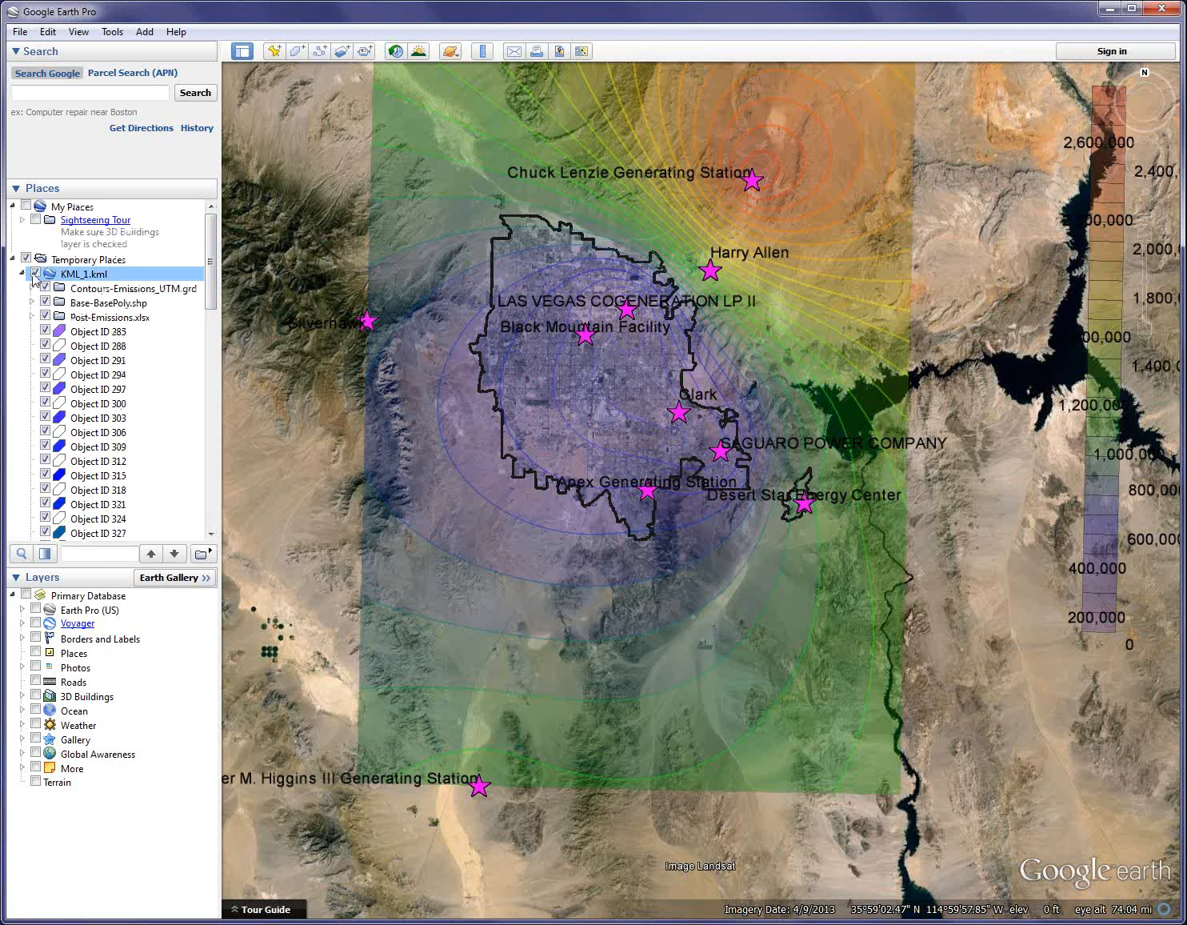
click(34, 275)
click(20, 32)
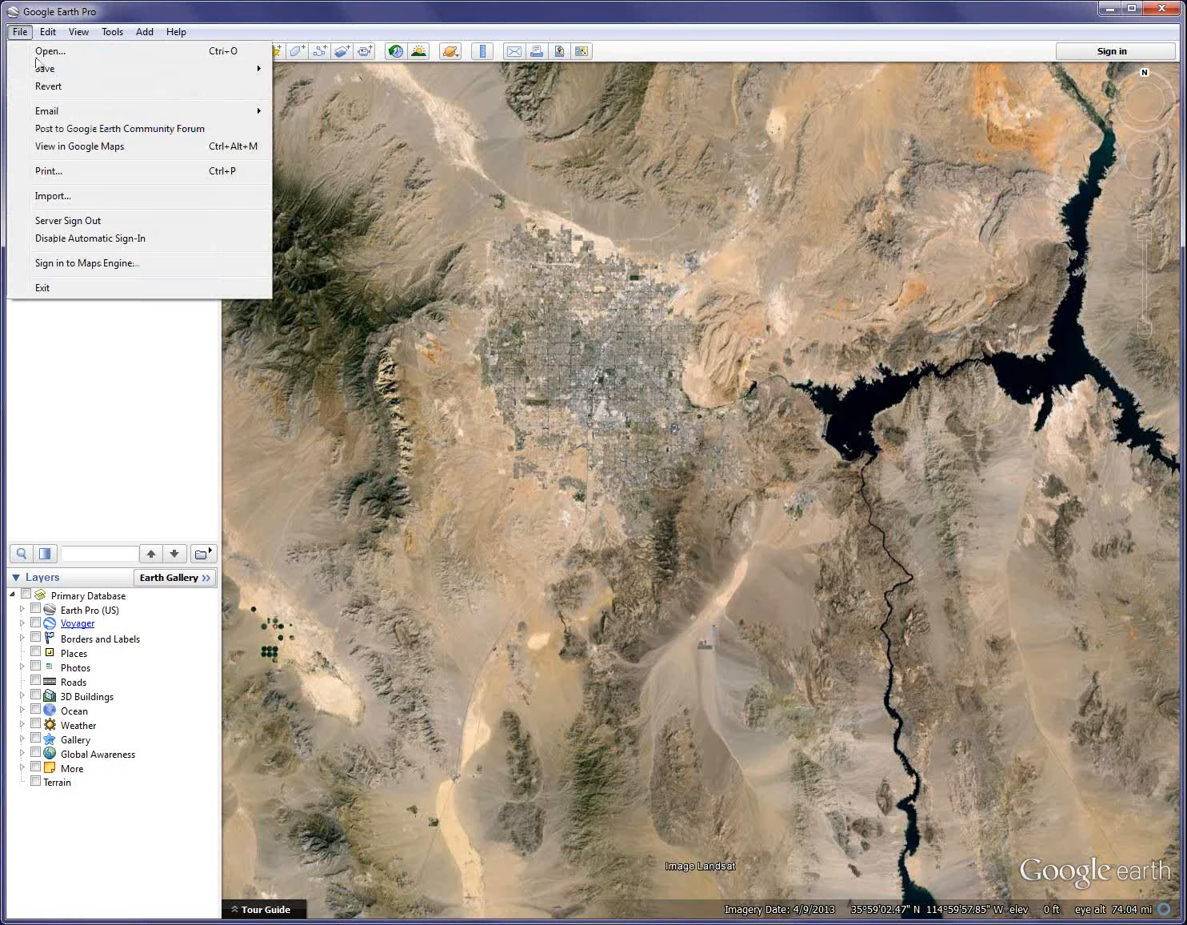
click(95, 57)
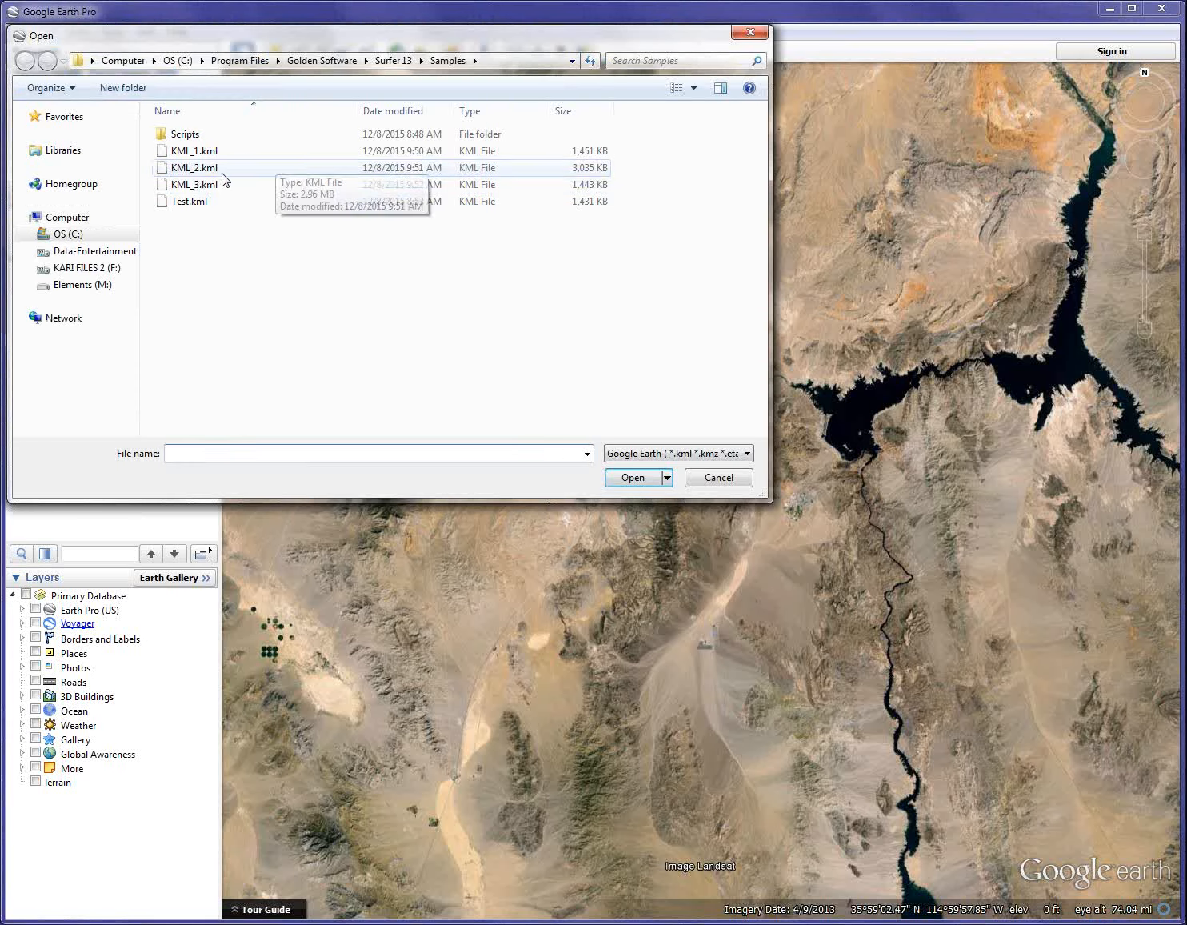
click(210, 168)
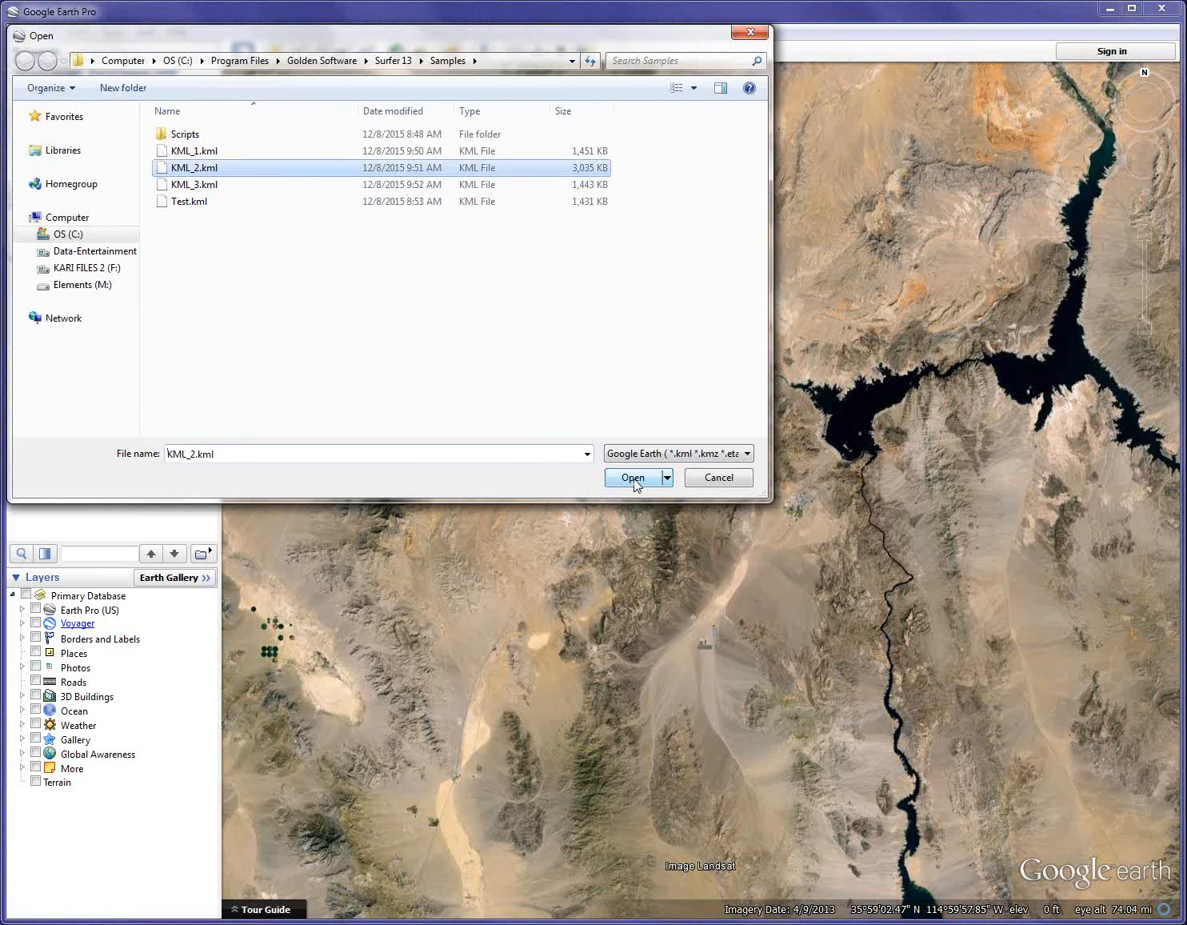
click(633, 478)
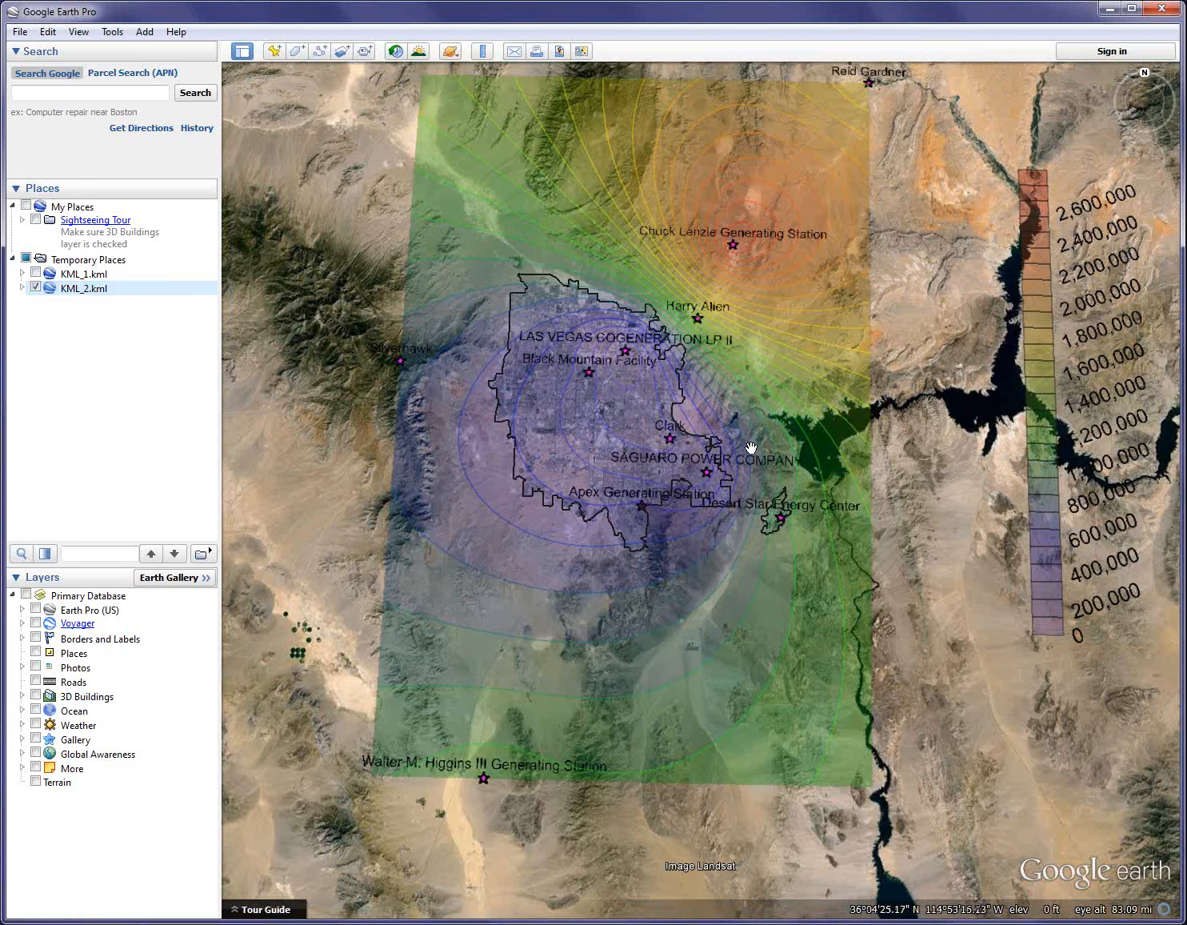
View the whole KML_2 emissions map together with its power plant labels and color scale
scroll(750, 446, down, 1)
scroll(750, 446, down, 2)
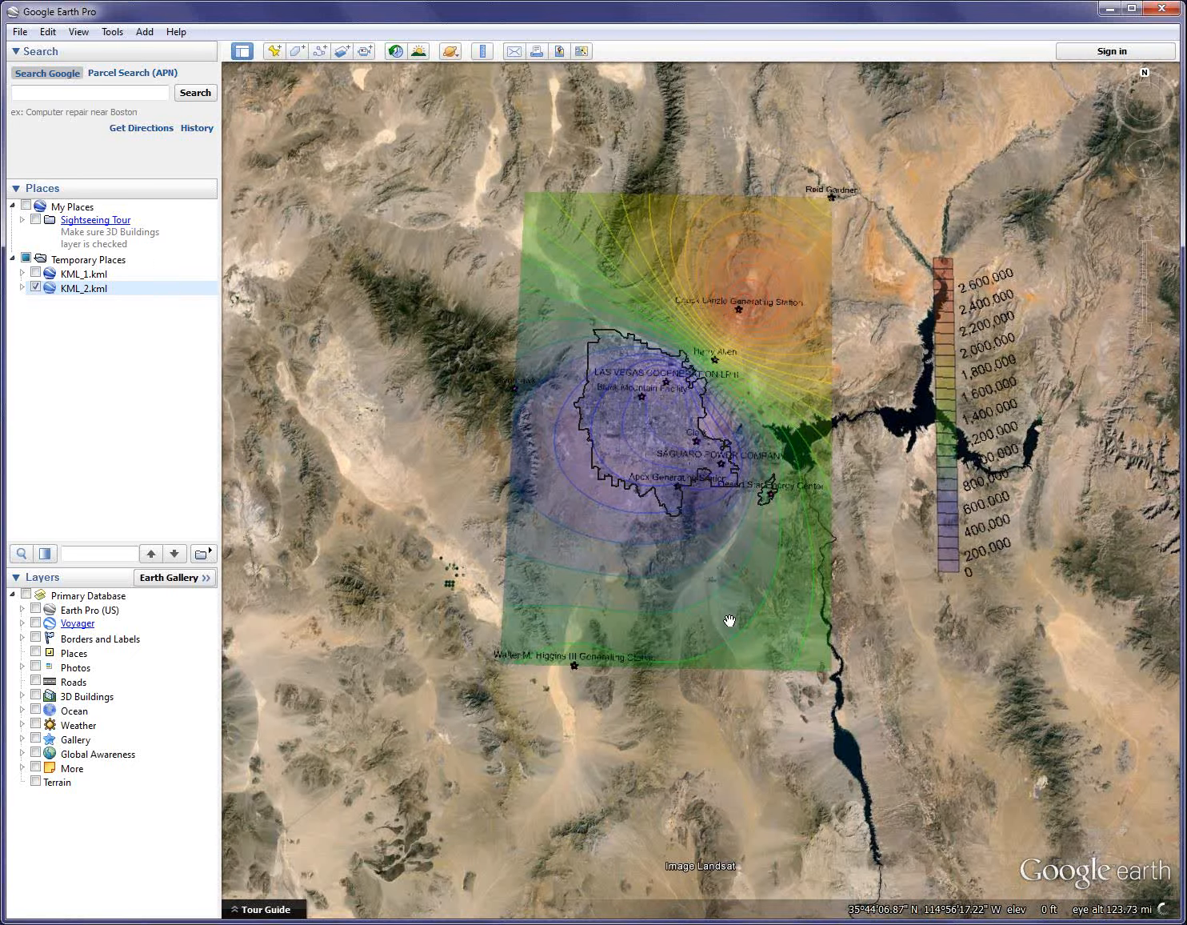
drag(730, 620, 722, 683)
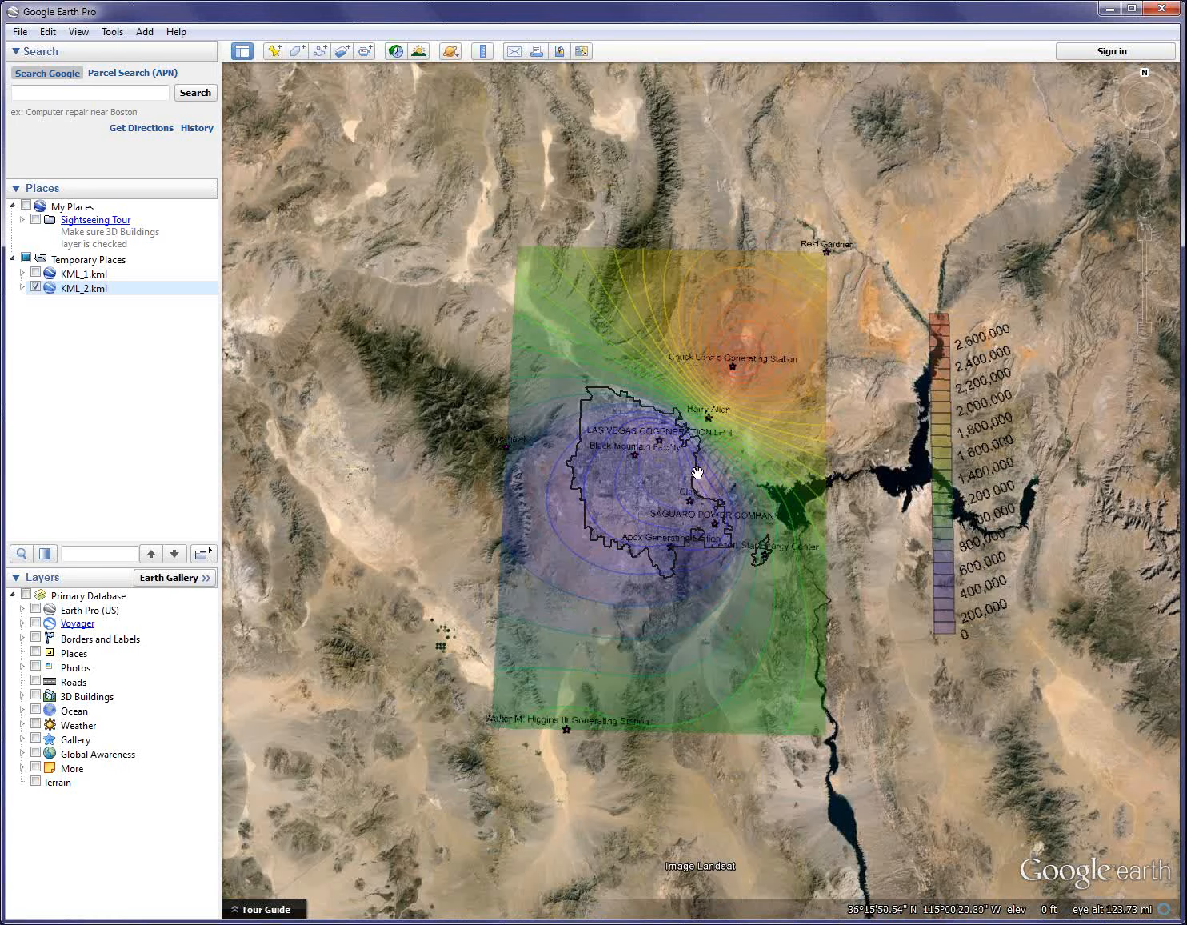
scroll(695, 441, up, 1)
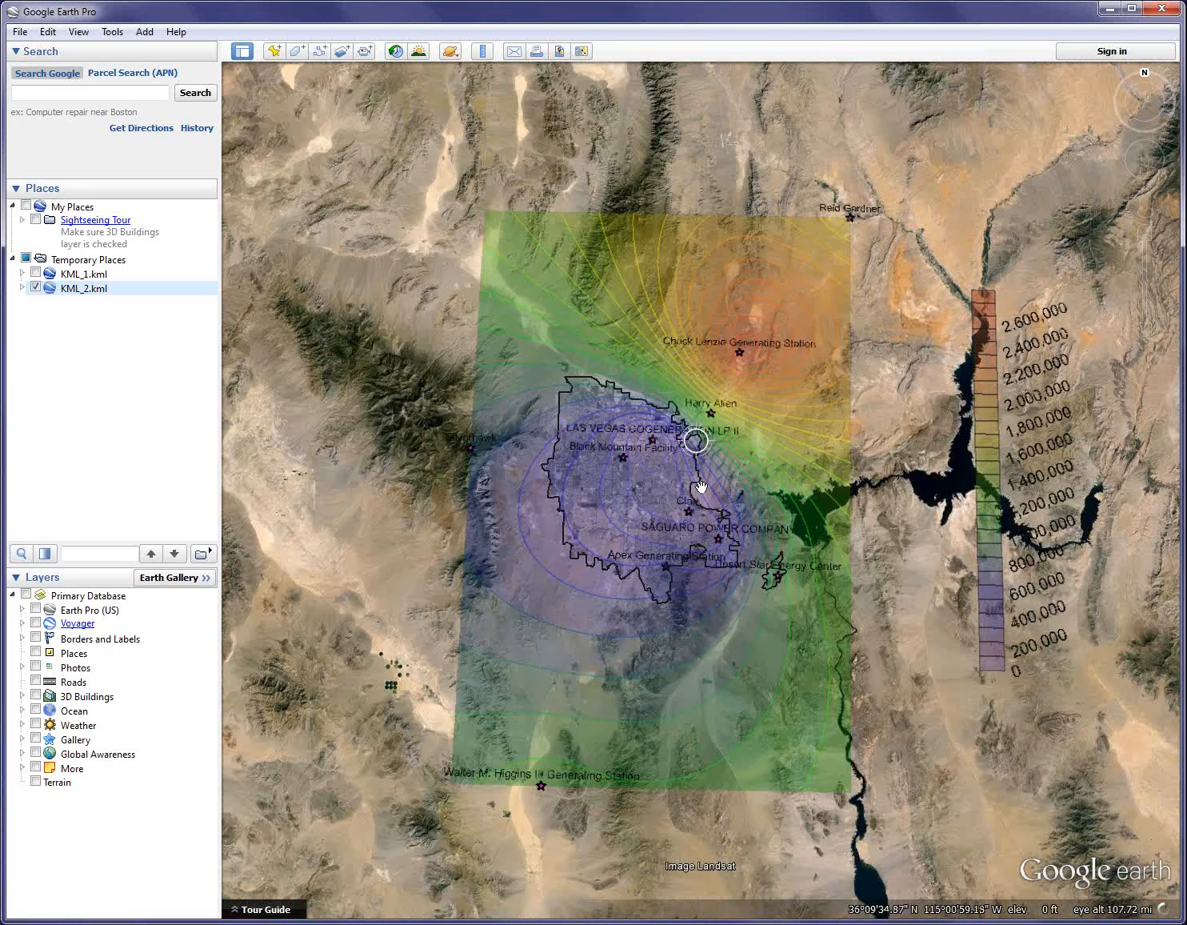